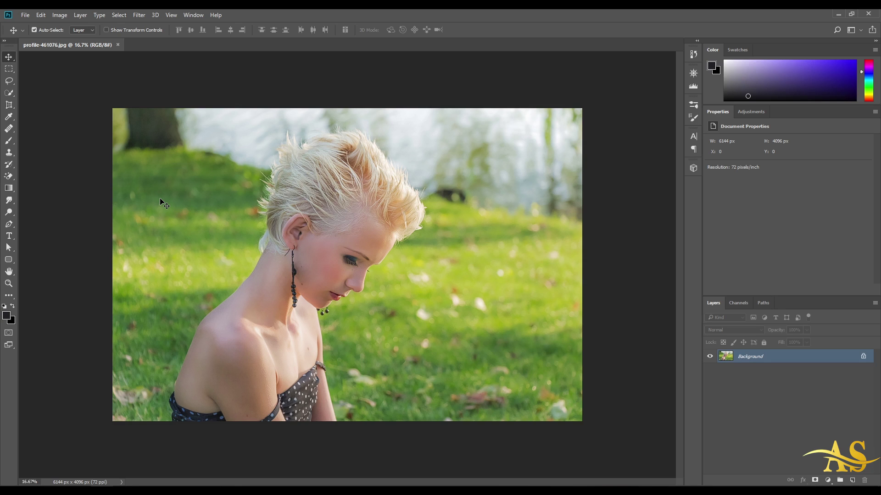
left_click(119, 14)
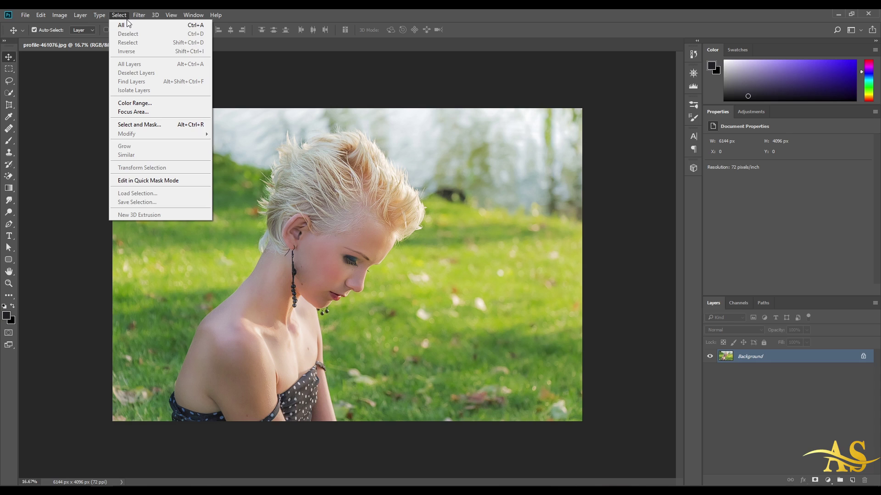
left_click(153, 112)
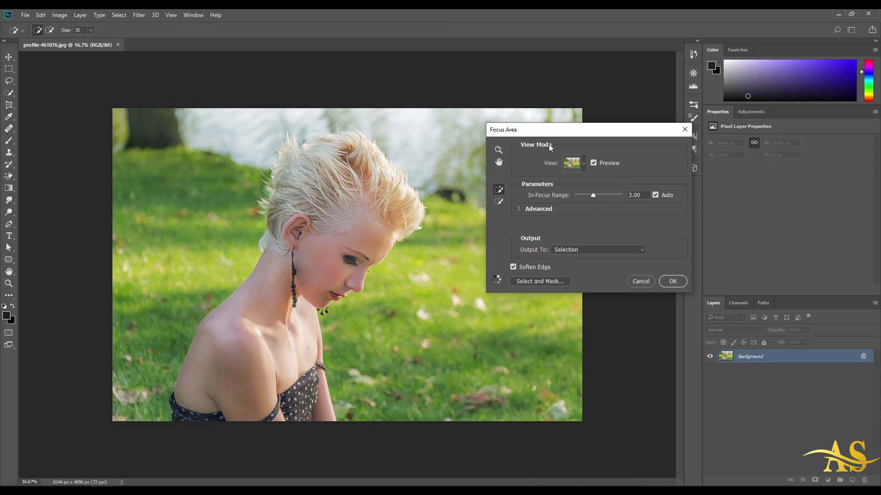
left_click_drag(561, 135, 655, 83)
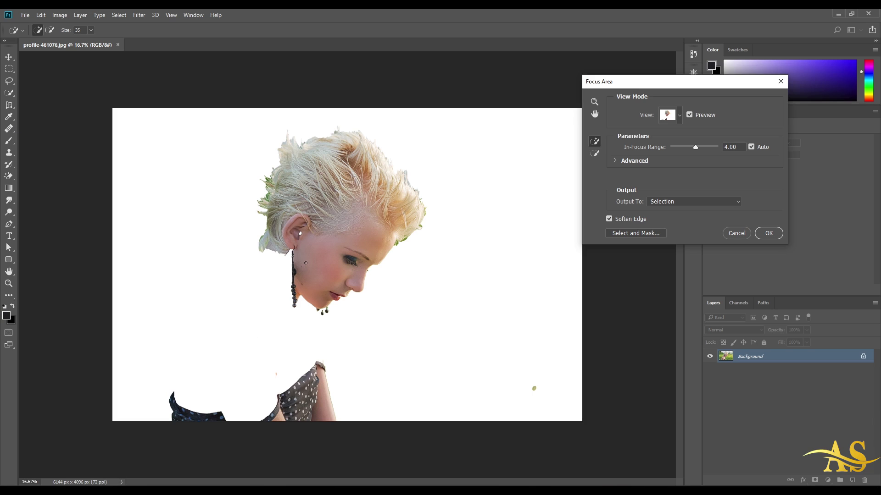
mouse_move(306, 263)
left_mouse_down()
mouse_move(249, 338)
mouse_move(240, 302)
mouse_move(253, 333)
mouse_move(226, 366)
mouse_move(218, 406)
mouse_move(266, 407)
mouse_move(277, 374)
left_mouse_up()
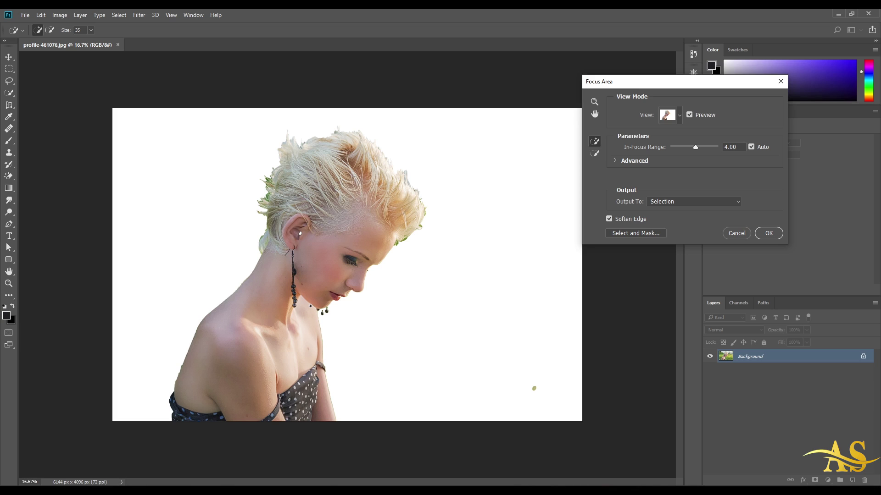
left_click(741, 234)
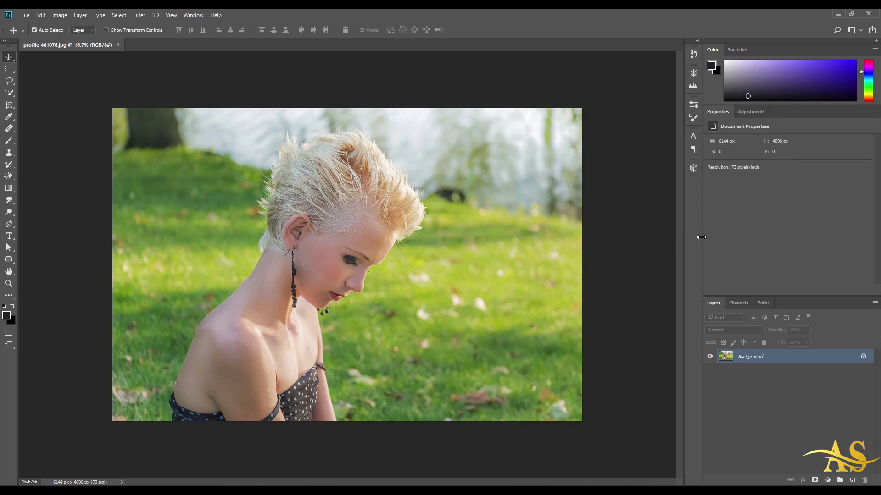
Compare the Red, Green and Blue channels for contrast between the woman and the background, ending on the RGB composite
left_click_drag(768, 296, 784, 229)
left_click(739, 237)
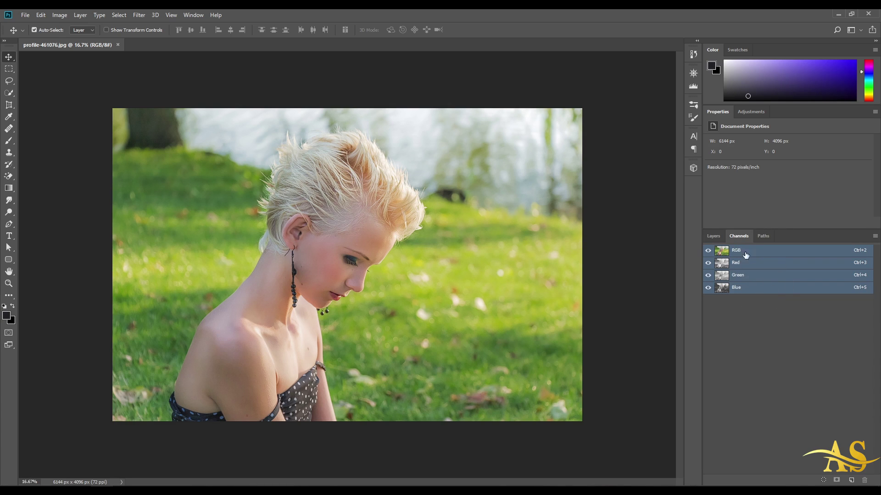
left_click(779, 262)
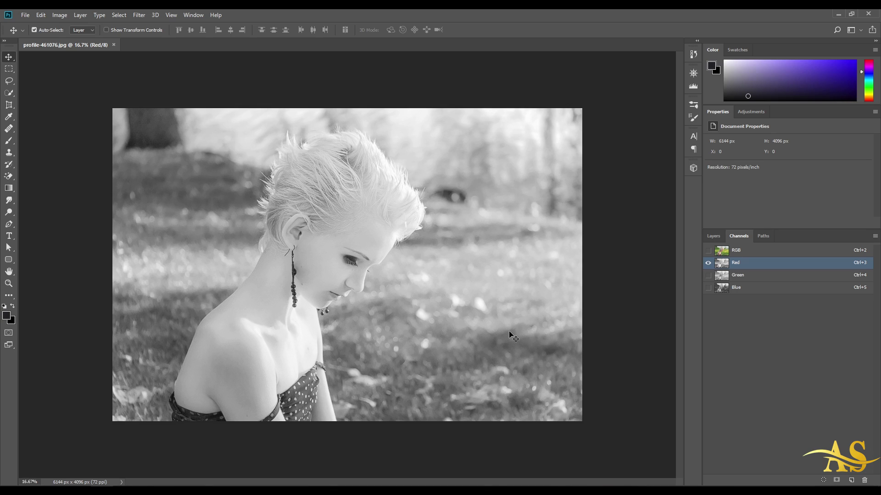
left_click(750, 276)
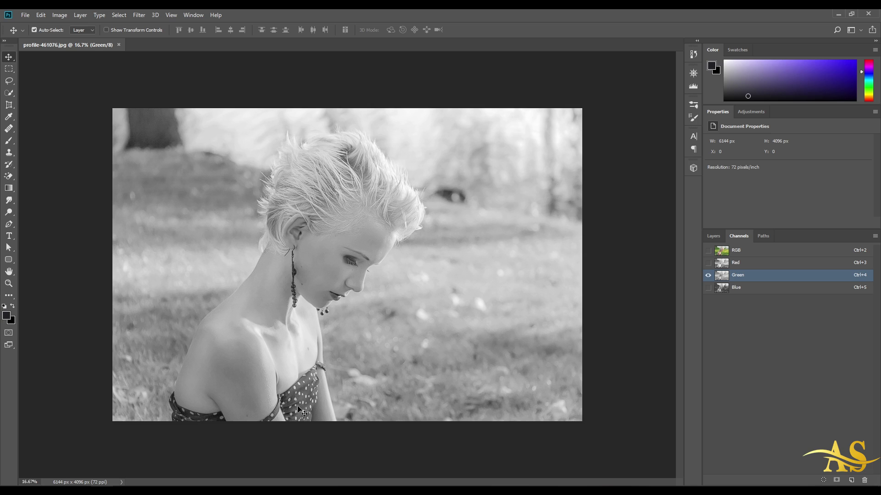
left_click(753, 289)
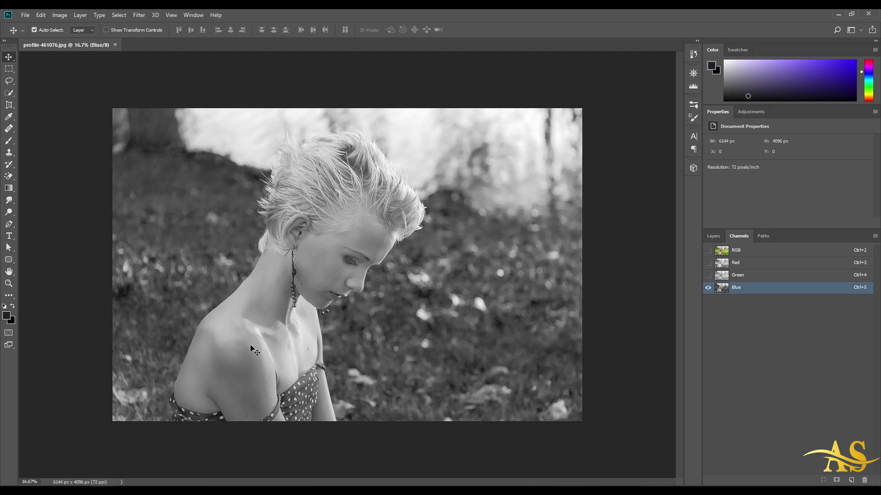
left_click(751, 276)
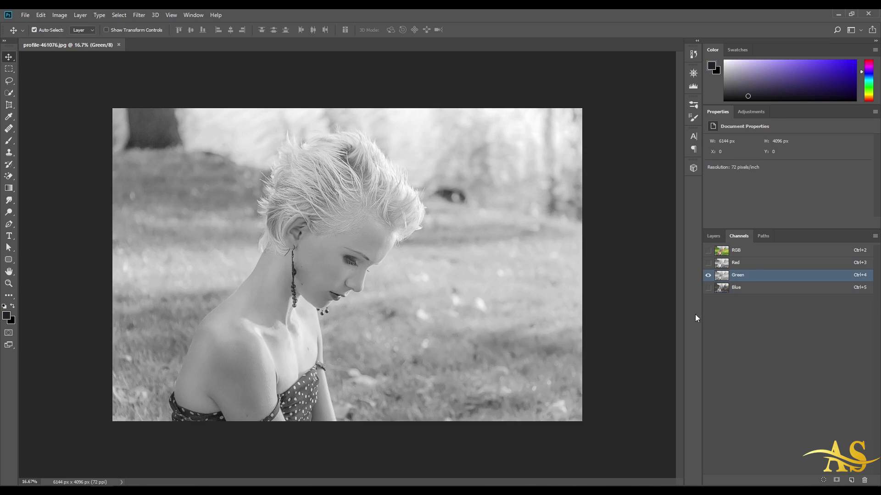
left_click(744, 263)
left_click(747, 252)
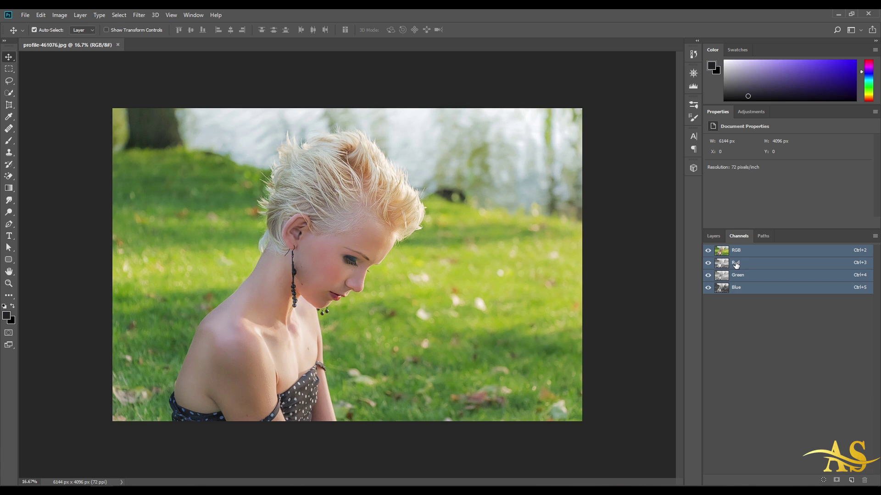
Duplicate the background layer, and make a copy of the Blue channel
left_click(740, 288)
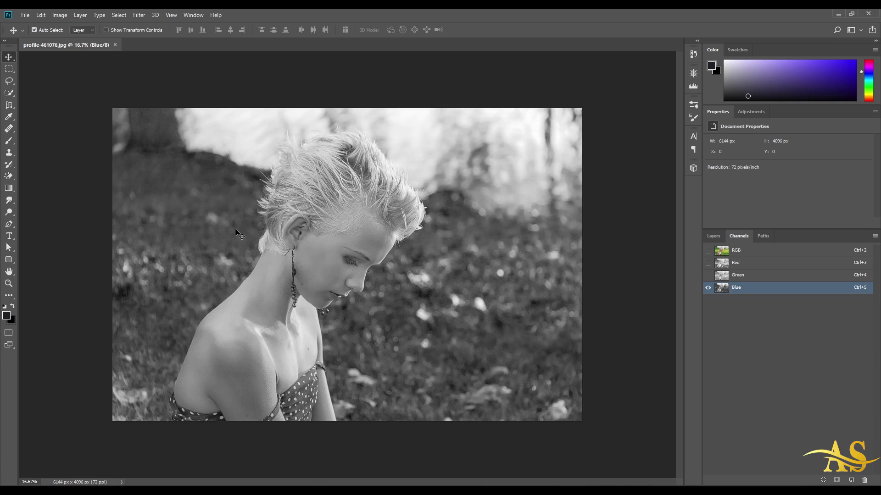
key("ctrl+j")
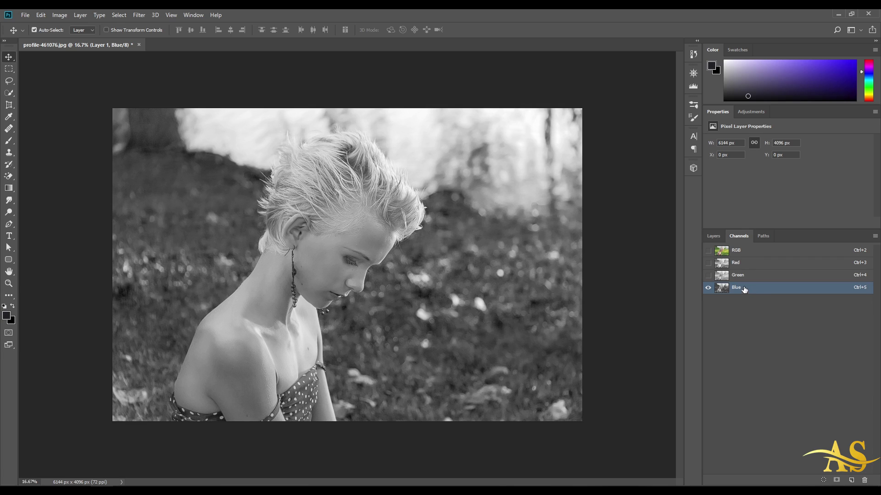
left_click_drag(746, 293, 850, 481)
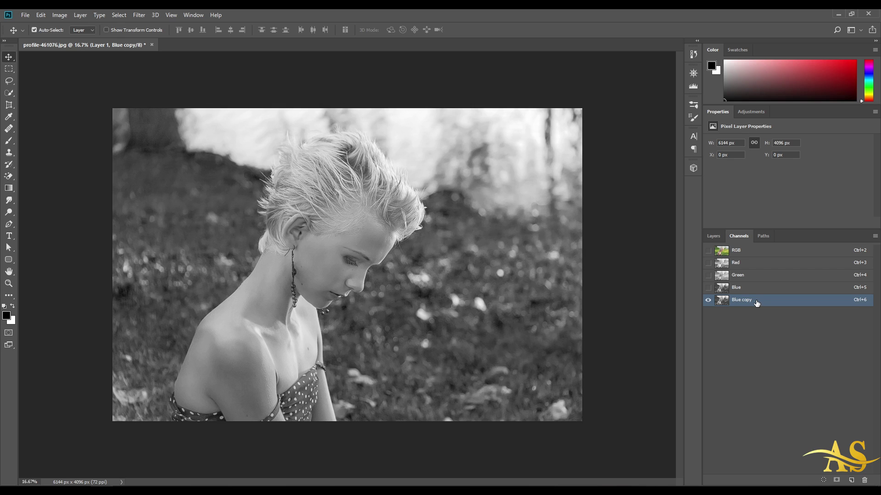
Open a Levels adjustment on the copied Blue channel
left_click(62, 16)
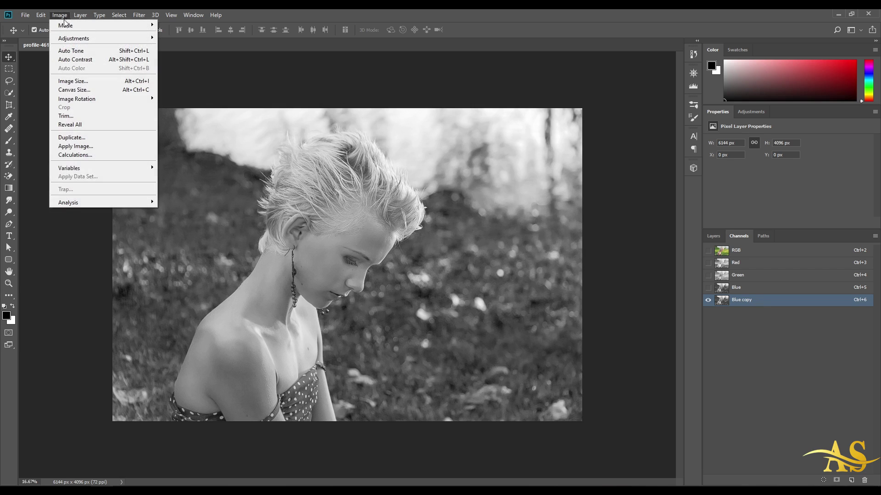
mouse_move(92, 38)
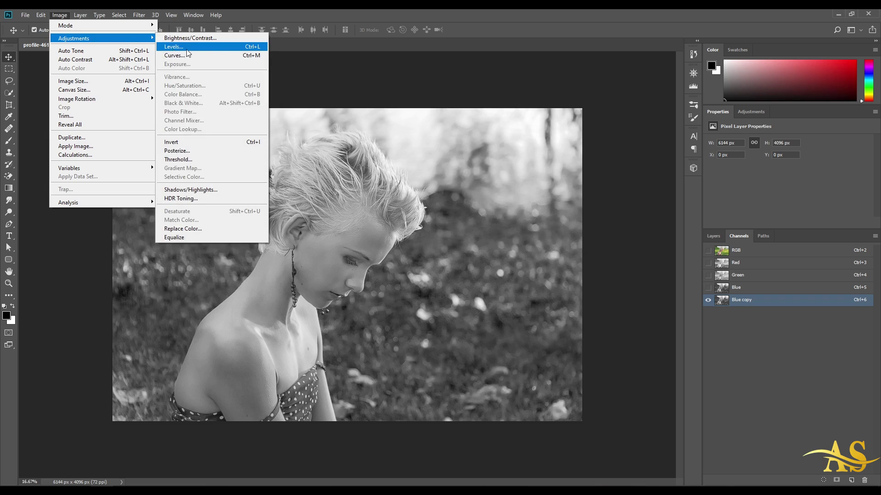
left_click(205, 47)
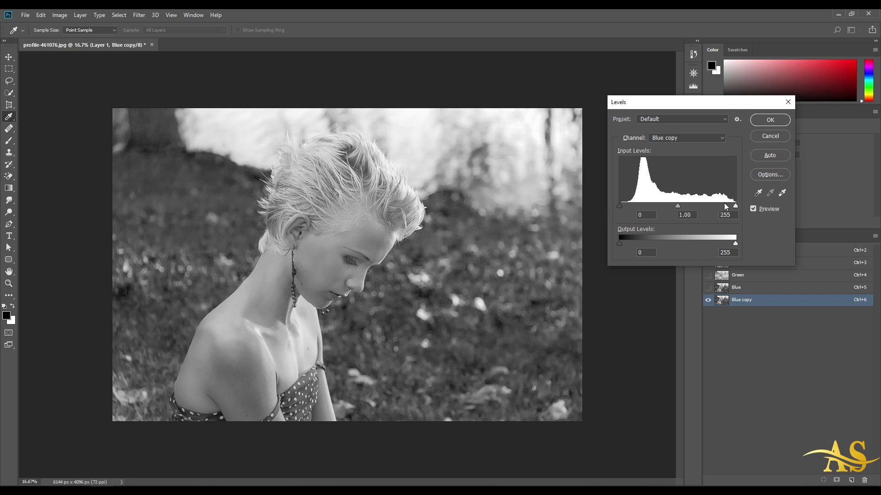
Try input levels of 23 for the shadows and 222 for the highlights on the copied Blue channel
left_click_drag(617, 205, 627, 206)
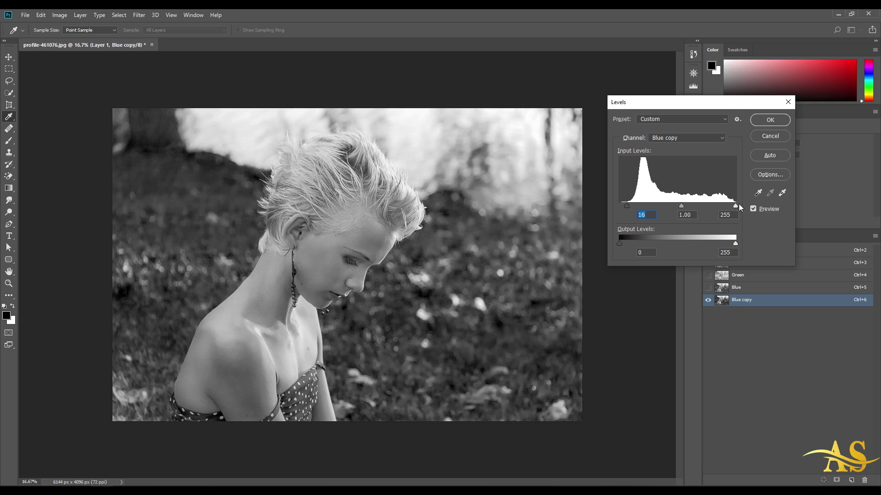
left_click_drag(735, 206, 720, 207)
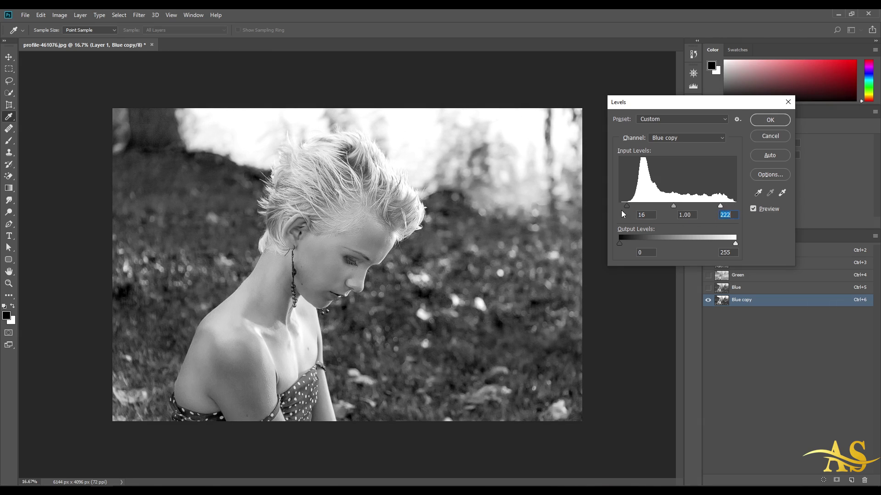
left_click_drag(627, 205, 630, 206)
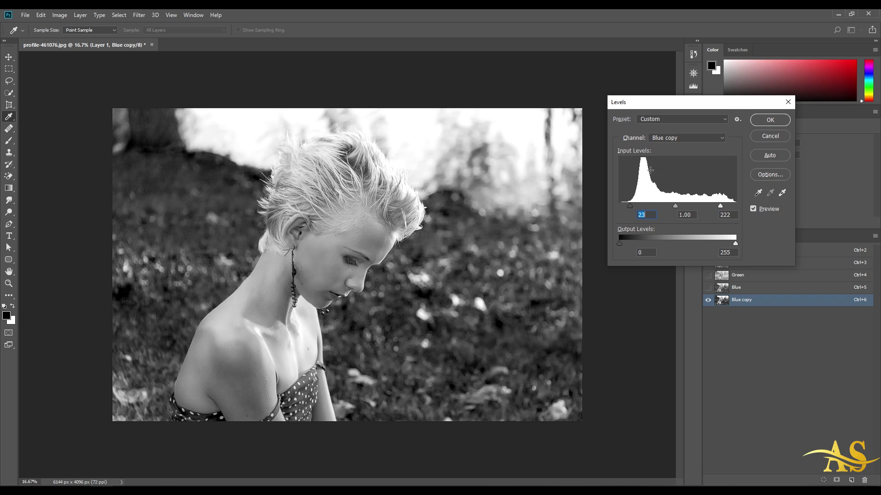
Apply the Increase Contrast 3 preset in Levels, compare the channel with and without the preview, and slightly brighten the midtones
left_click(668, 123)
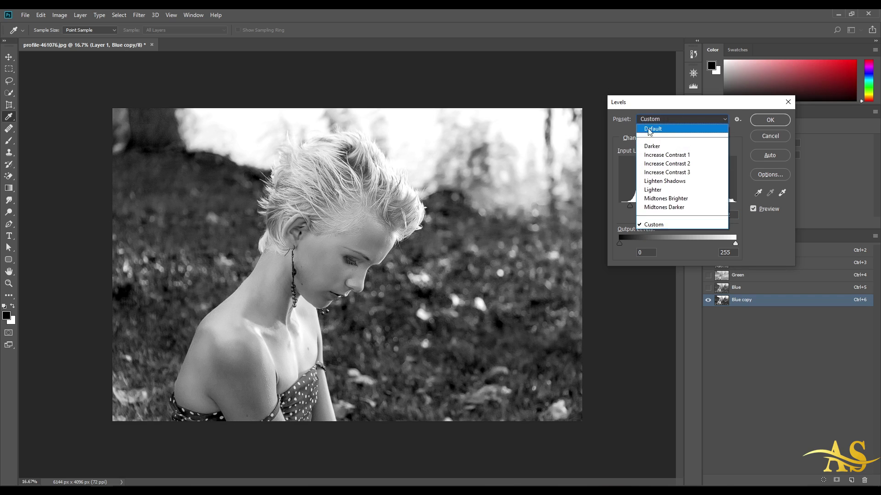
left_click(689, 173)
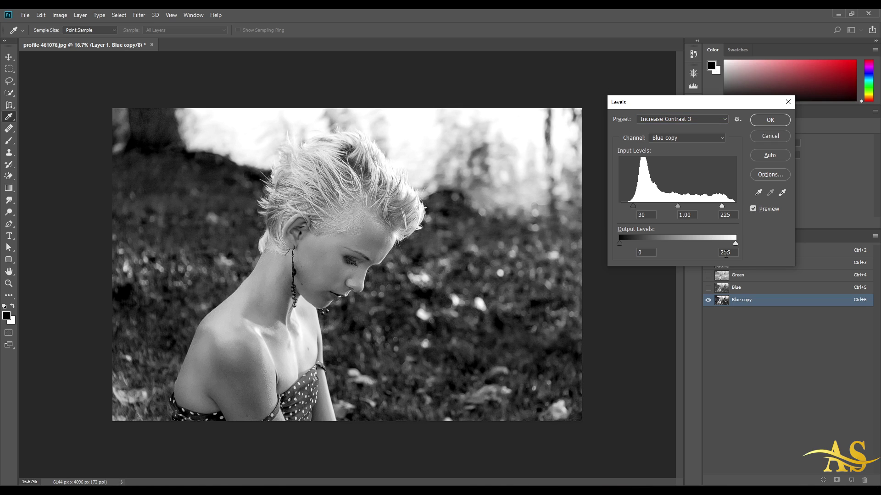
left_click(753, 209)
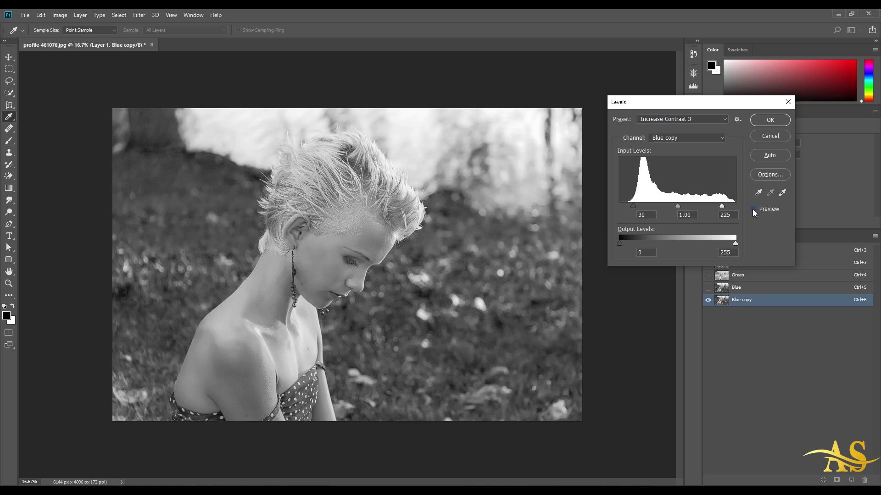
left_click(753, 209)
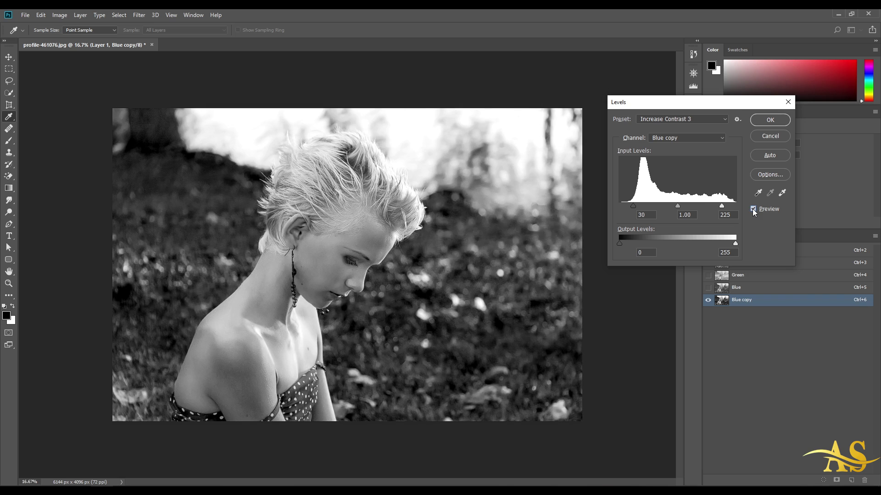
left_click(753, 209)
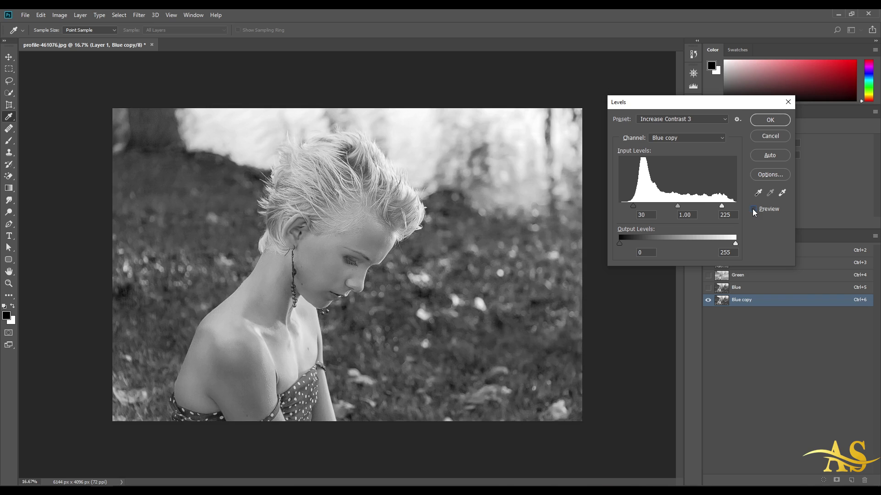
left_click(753, 209)
left_click(754, 209)
left_click(754, 209)
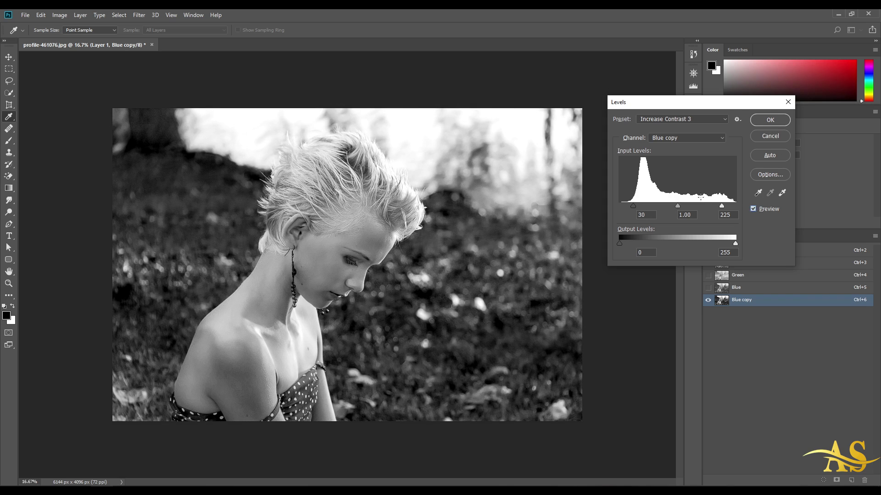
mouse_move(676, 206)
left_mouse_down()
mouse_move(662, 205)
mouse_move(700, 202)
mouse_move(670, 207)
left_mouse_up()
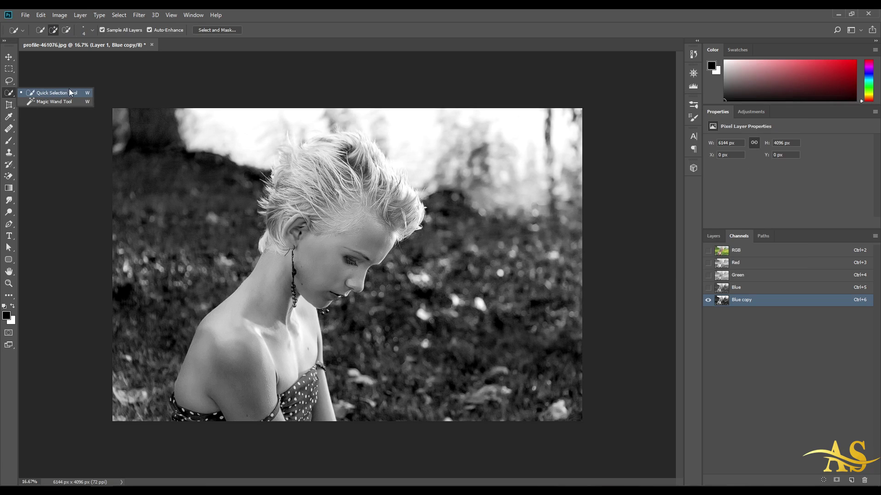
Select the woman with the Quick Selection tool, covering her shoulders, dress, face and hair
left_click(44, 94)
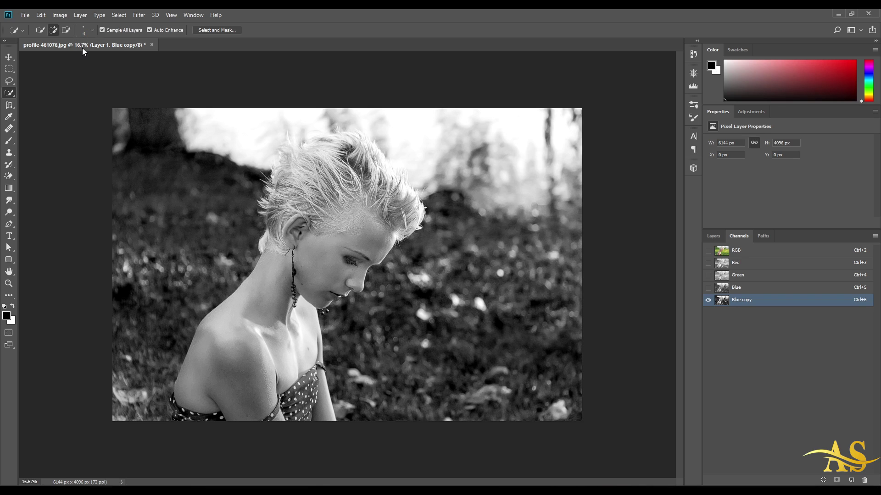
left_click_drag(250, 334, 264, 334)
mouse_move(274, 299)
left_mouse_down()
mouse_move(238, 345)
mouse_move(244, 371)
mouse_move(289, 391)
mouse_move(208, 422)
mouse_move(190, 422)
mouse_move(194, 402)
mouse_move(179, 423)
left_mouse_up()
mouse_move(316, 256)
left_mouse_down()
mouse_move(346, 202)
mouse_move(370, 173)
left_mouse_up()
left_click(376, 183)
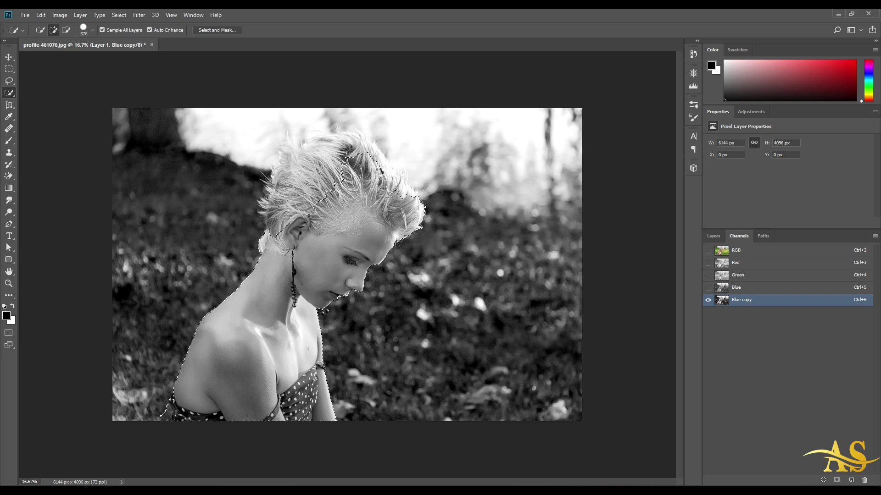
left_click(388, 189)
mouse_move(323, 222)
left_mouse_down()
mouse_move(308, 210)
mouse_move(318, 173)
mouse_move(298, 171)
mouse_move(355, 158)
mouse_move(338, 152)
mouse_move(367, 170)
left_mouse_up()
mouse_move(307, 165)
left_mouse_down()
mouse_move(285, 185)
mouse_move(292, 207)
left_mouse_up()
Refine the selection along the upper back edge of the hair, subtracting the background around the stray strands
scroll(300, 162, "up", 3)
scroll(300, 163, "up", 3)
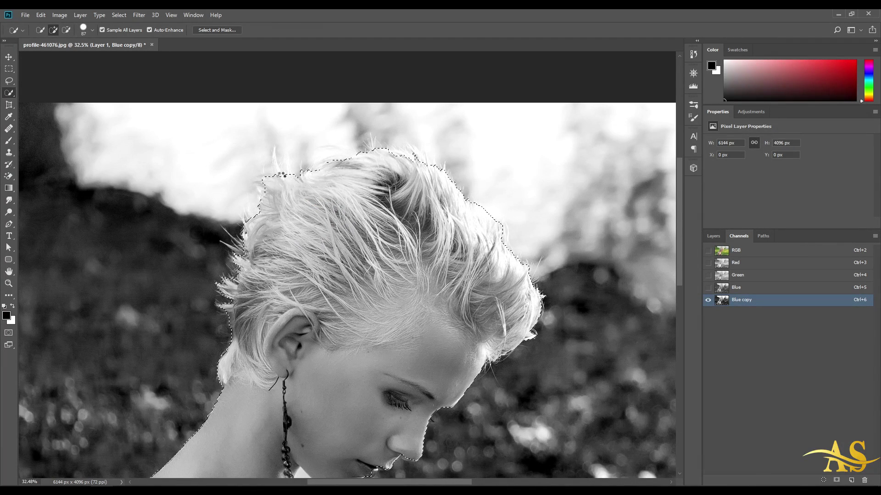
left_click(300, 193)
key("ctrl+alt+z")
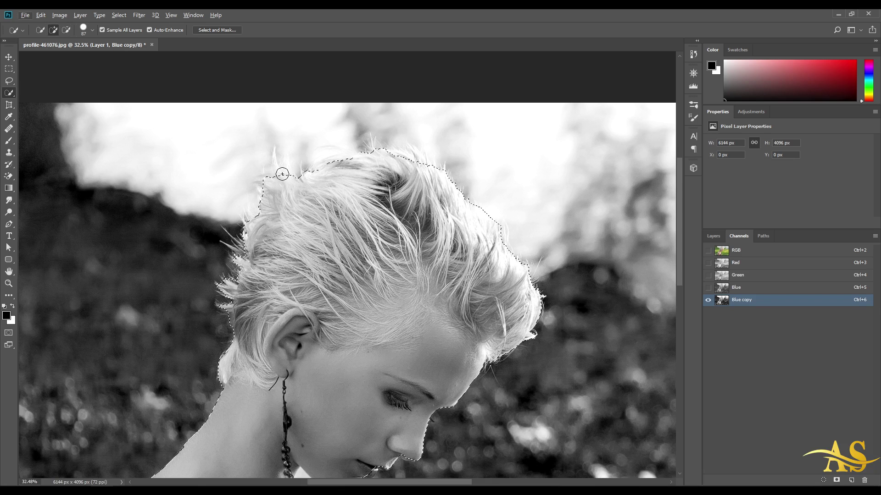
key("ctrl+alt+z")
left_click(269, 175, "alt")
mouse_move(286, 182)
left_mouse_down()
mouse_move(321, 208)
mouse_move(333, 204)
left_mouse_up()
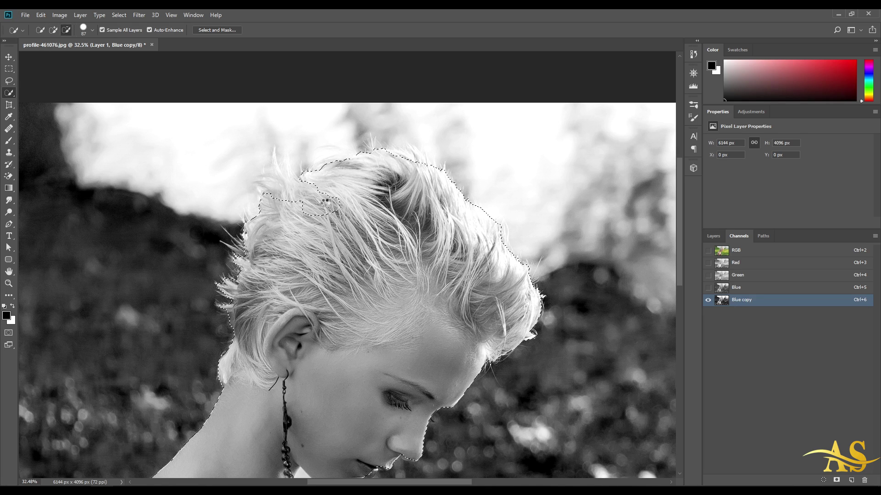
mouse_move(340, 205)
left_mouse_down()
mouse_move(302, 206)
mouse_move(311, 199)
mouse_move(273, 187)
left_mouse_up()
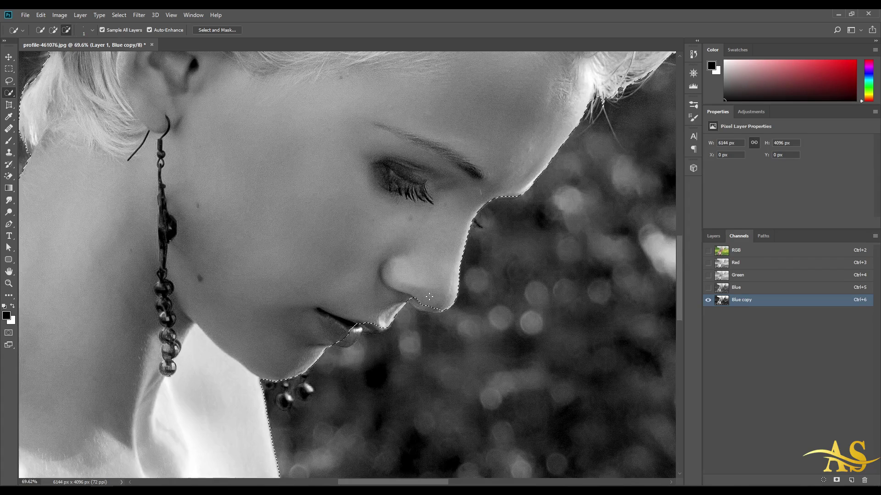
Adjust the selection edge between the nose and the upper lip by subtracting background and adding the underside of the nose
scroll(428, 296, "up", 4)
mouse_move(428, 291)
left_mouse_down()
mouse_move(407, 249)
mouse_move(382, 238)
mouse_move(411, 247)
mouse_move(391, 252)
mouse_move(370, 281)
left_mouse_up()
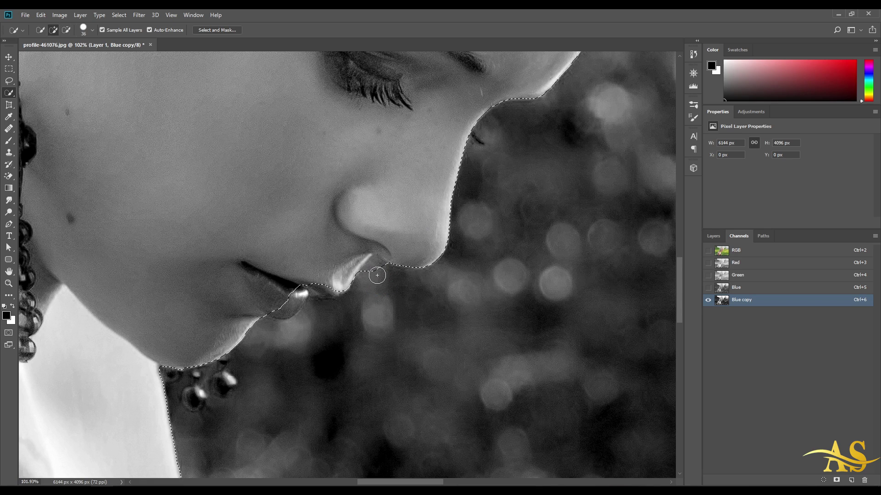
left_click(377, 275, "alt")
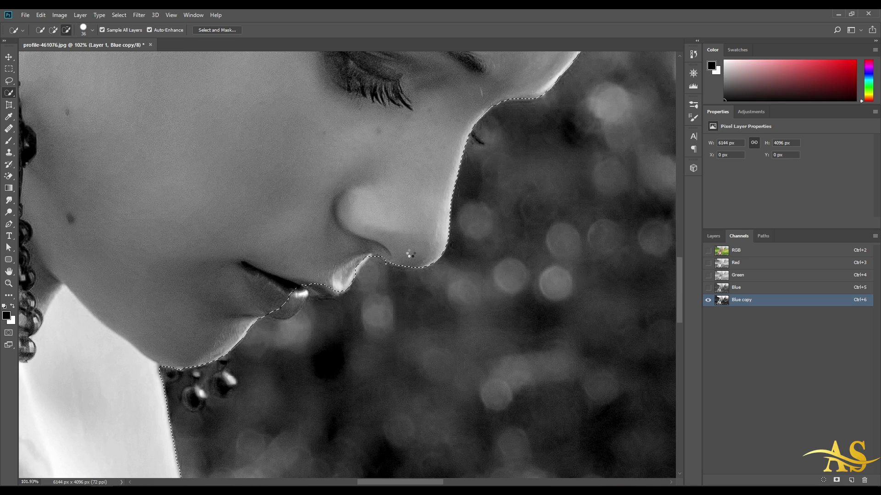
mouse_move(407, 252)
left_mouse_down()
mouse_move(371, 270)
mouse_move(392, 280)
mouse_move(382, 287)
mouse_move(406, 289)
mouse_move(379, 300)
mouse_move(391, 277)
left_mouse_up()
Add the lower lip to the selection and subtract the background that spills in beneath it
left_click(301, 299)
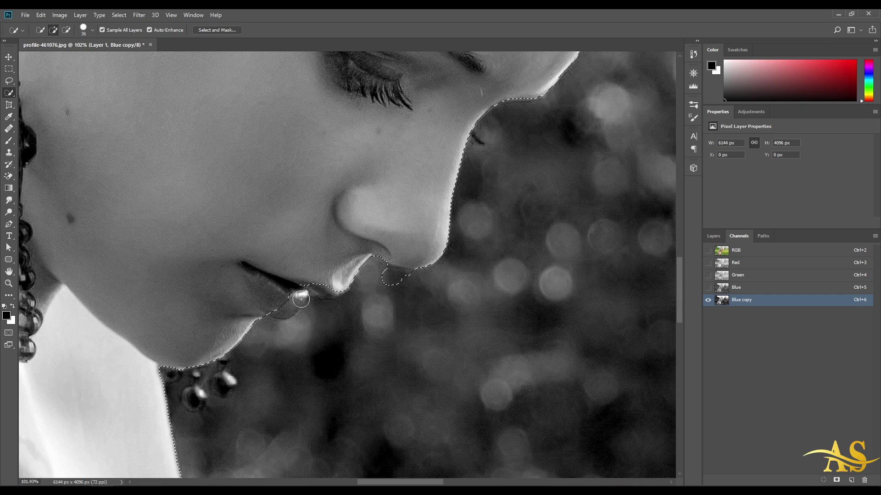
left_click_drag(297, 294, 282, 304)
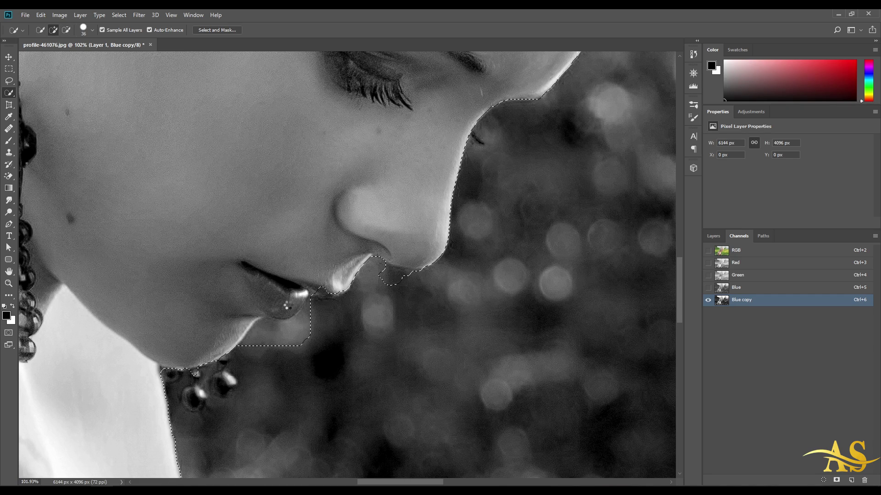
left_click_drag(265, 340, 312, 336)
left_click(315, 324, "alt")
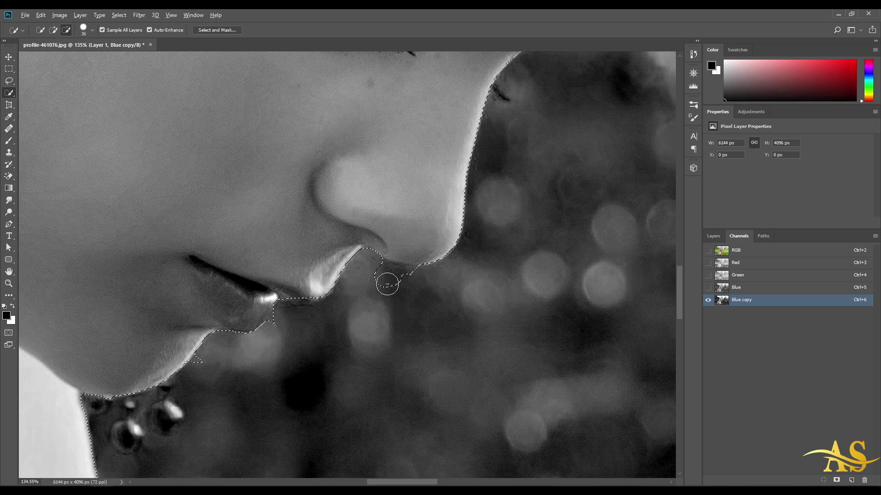
Subtract the leftover background bump beneath the nose and the small spur beside the lower lip from the selection
left_click(387, 284)
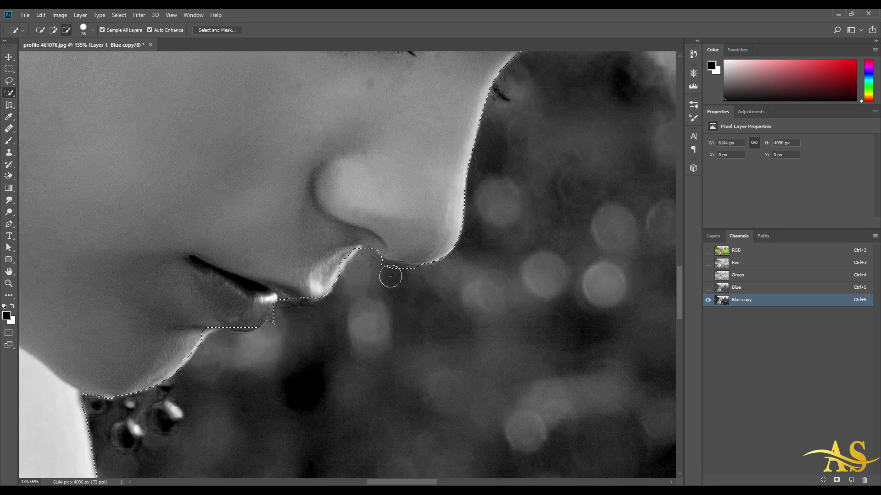
mouse_move(305, 308)
left_mouse_down()
mouse_move(409, 285)
mouse_move(456, 255)
left_mouse_up()
left_click(350, 309)
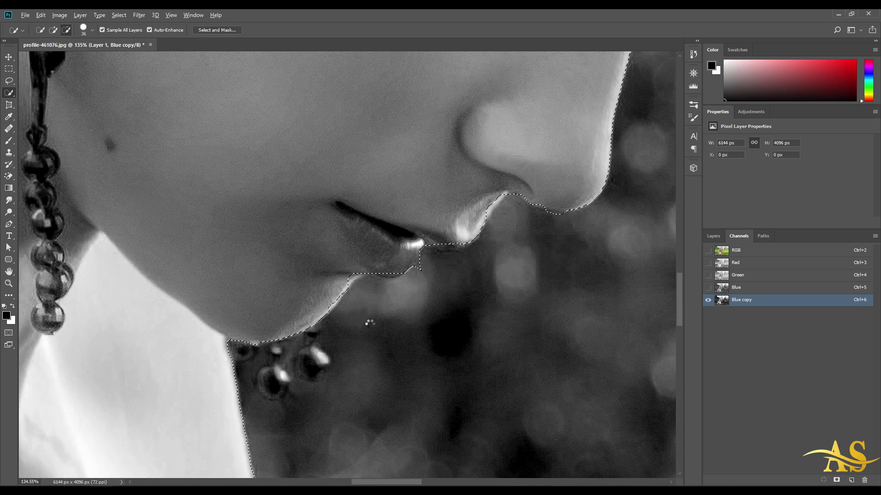
left_click_drag(424, 263, 379, 265)
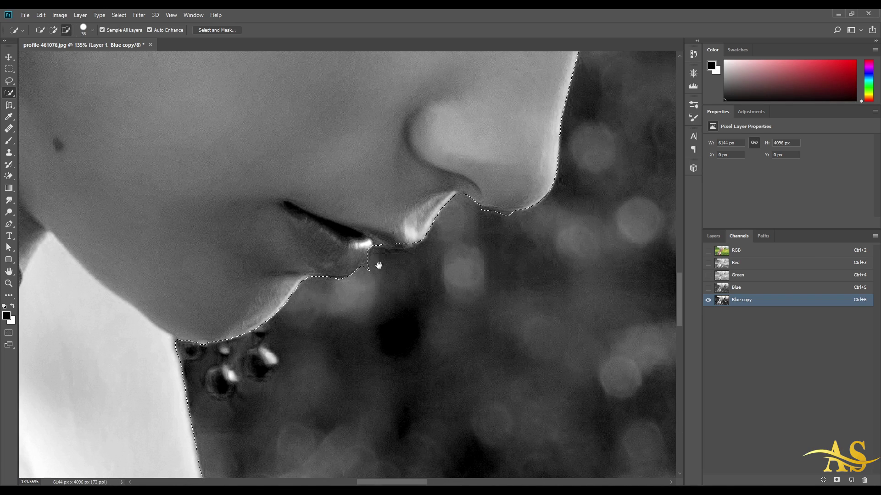
left_click(374, 274)
mouse_move(395, 246)
left_mouse_down()
mouse_move(385, 238)
mouse_move(408, 255)
mouse_move(383, 236)
mouse_move(399, 232)
mouse_move(384, 237)
left_mouse_up()
Reduce the Quick Selection brush to 20 px at the earring beads below the chin
scroll(378, 256, "down", 3)
left_click_drag(324, 297, 395, 227)
scroll(354, 259, "up", 5)
left_click_drag(321, 270, 351, 264)
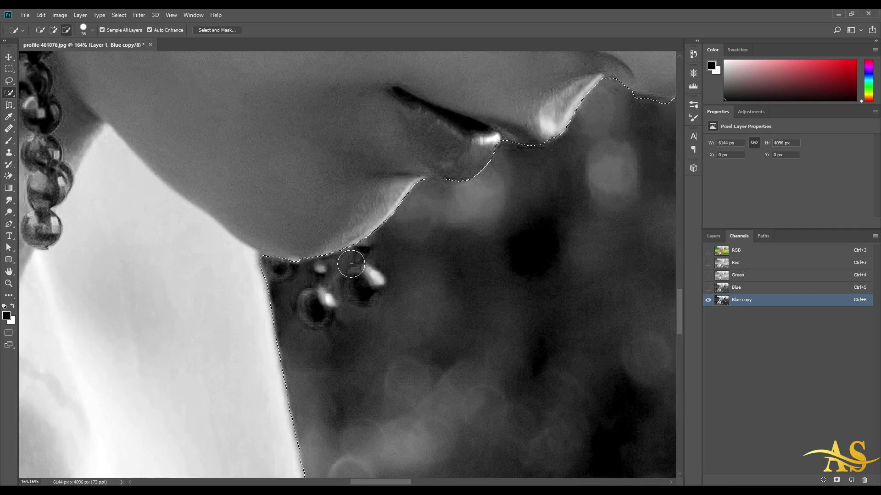
scroll(322, 297, "up", 2)
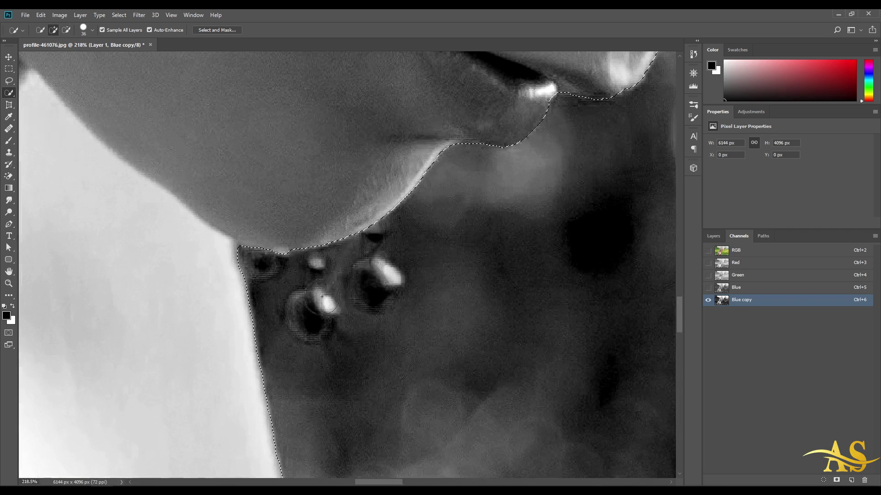
left_click_drag(316, 297, 318, 317)
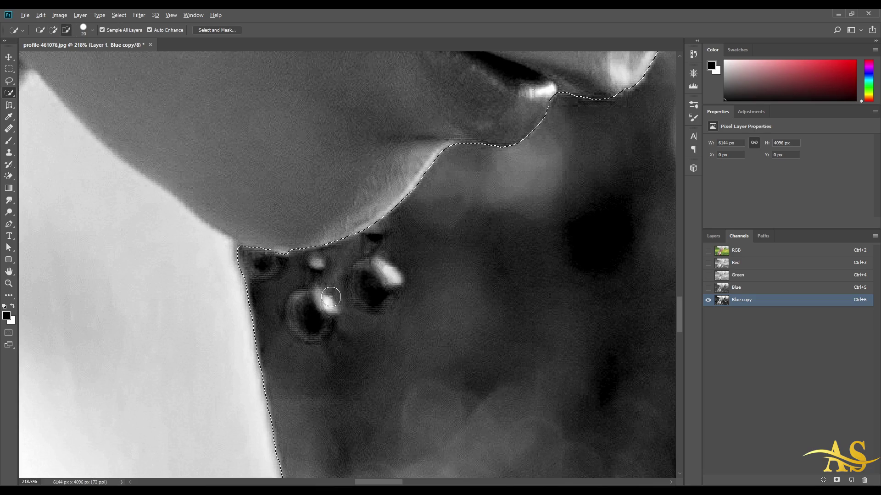
Examine the selection outline around the hair, the back of the head and the whole figure
scroll(330, 297, "down", 8)
scroll(404, 183, "up", 4)
mouse_move(420, 215)
left_mouse_down()
mouse_move(394, 145)
mouse_move(411, 204)
left_mouse_up()
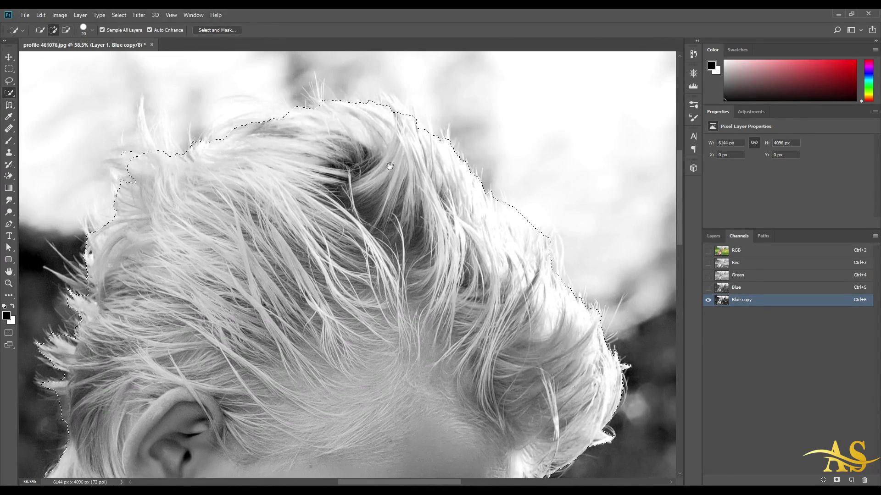
left_click_drag(377, 159, 528, 141)
left_click_drag(297, 220, 326, 132)
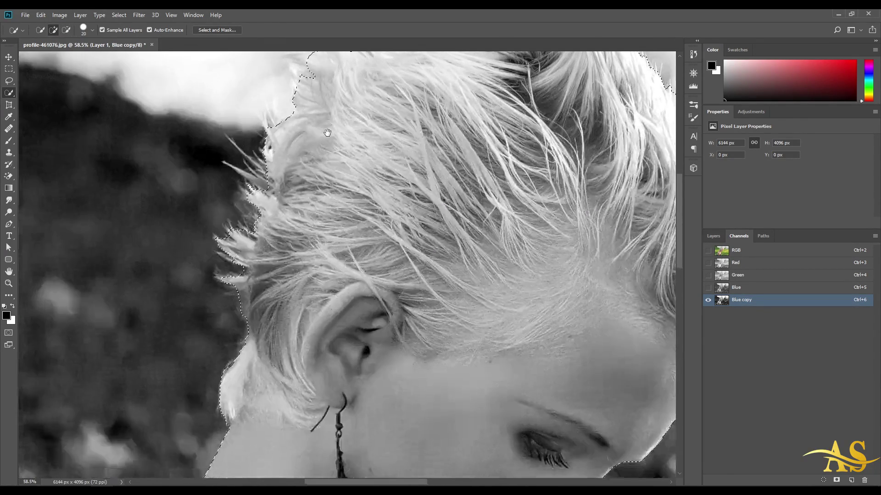
scroll(321, 151, "down", 7)
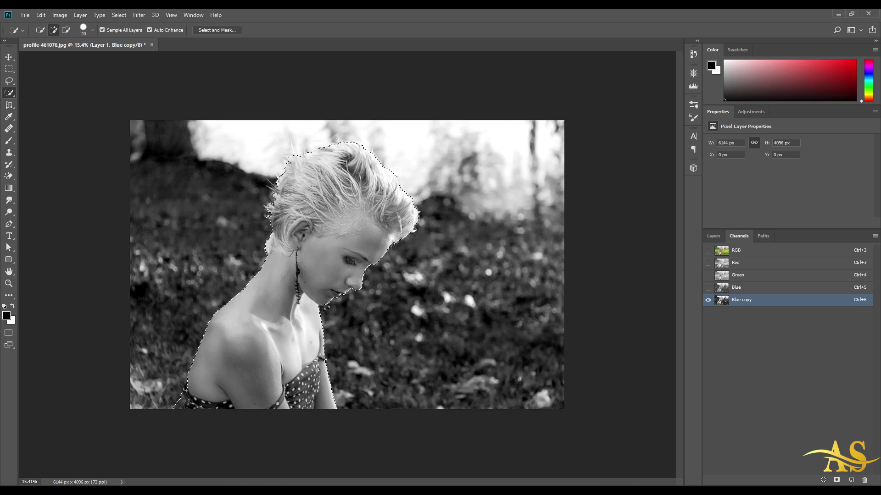
scroll(313, 187, "up", 3)
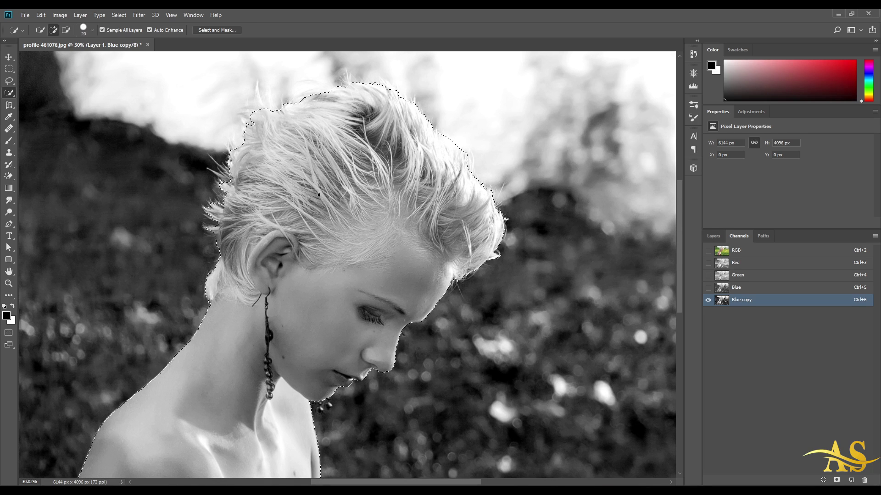
scroll(277, 206, "up", 3)
Enlarge the Quick Selection brush to 342 px and increase it in steps to 1100 px
mouse_move(276, 206)
left_mouse_down()
mouse_move(310, 206)
mouse_move(259, 205)
mouse_move(308, 210)
mouse_move(297, 206)
left_mouse_up()
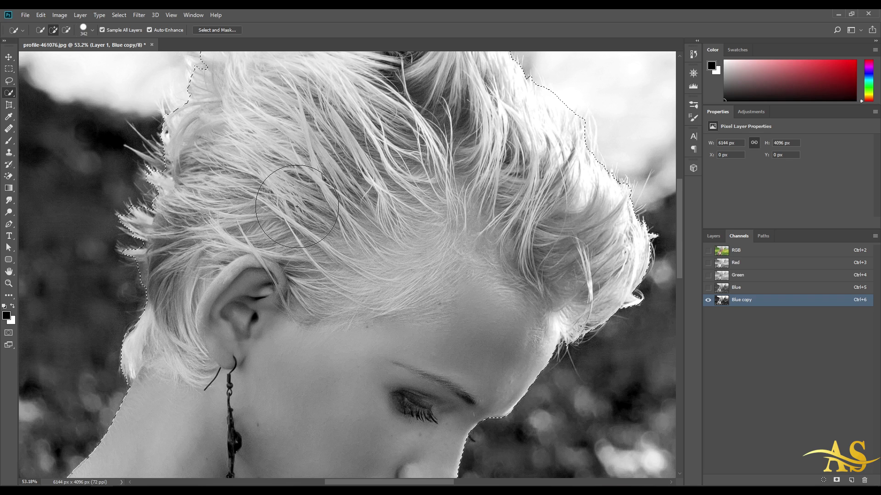
key("bracketright")
key("bracketright")
key("bracketright")
key("bracketright")
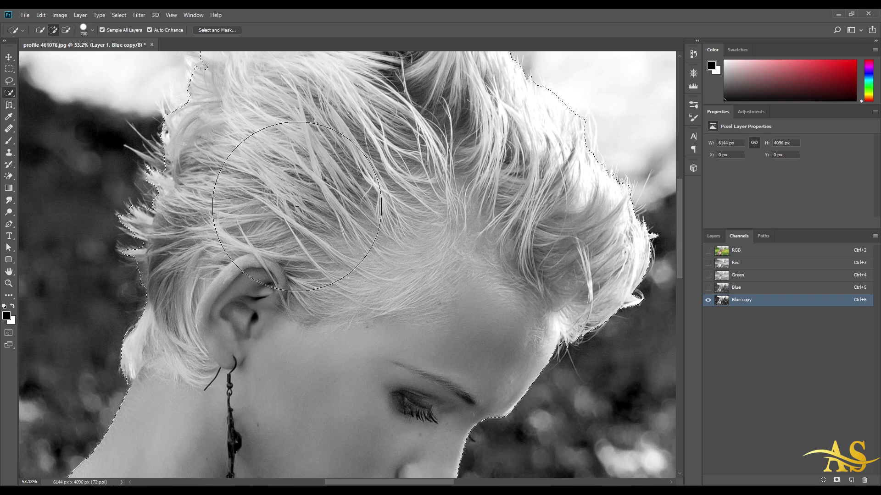
key("bracketright")
key("bracketright")
key("bracketright")
key("bracketright")
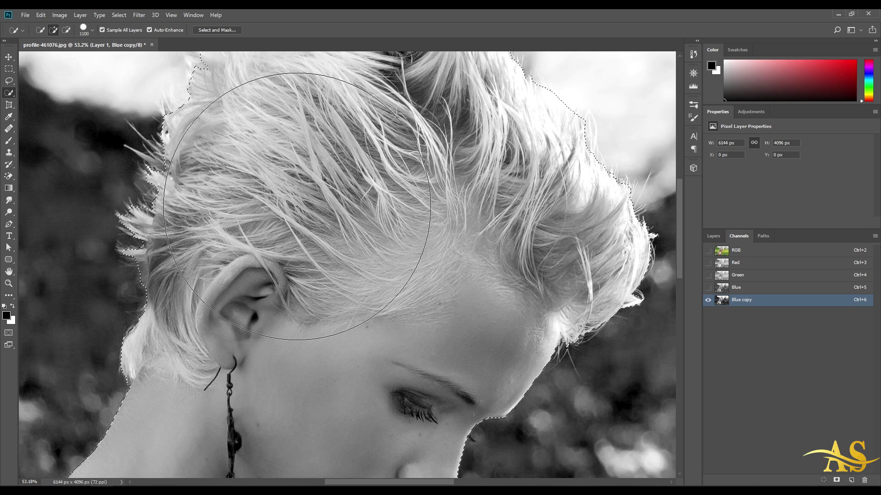
Shrink the Quick Selection brush in steps to below 150 px
key("bracketleft")
key("bracketleft")
key("bracketleft")
key("bracketleft")
key("bracketleft")
key("bracketleft")
key("bracketleft")
key("bracketleft")
key("bracketleft")
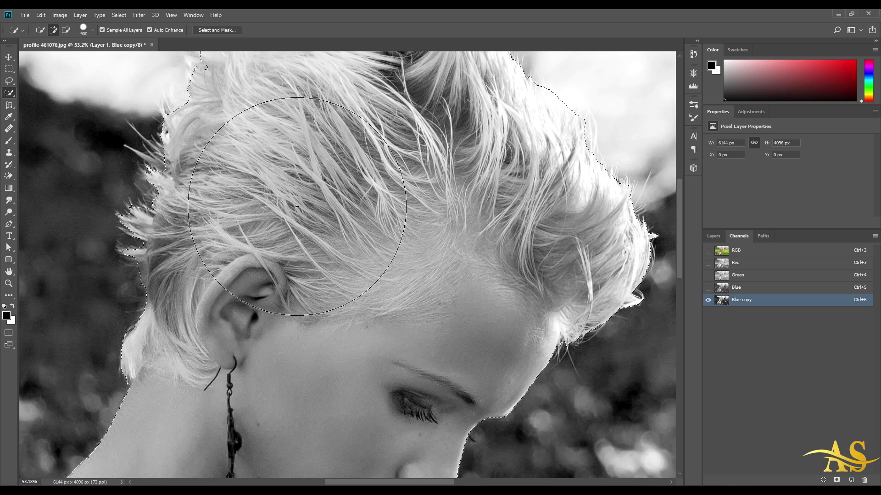
key("bracketleft")
key("bracketleft")
key("bracketleft")
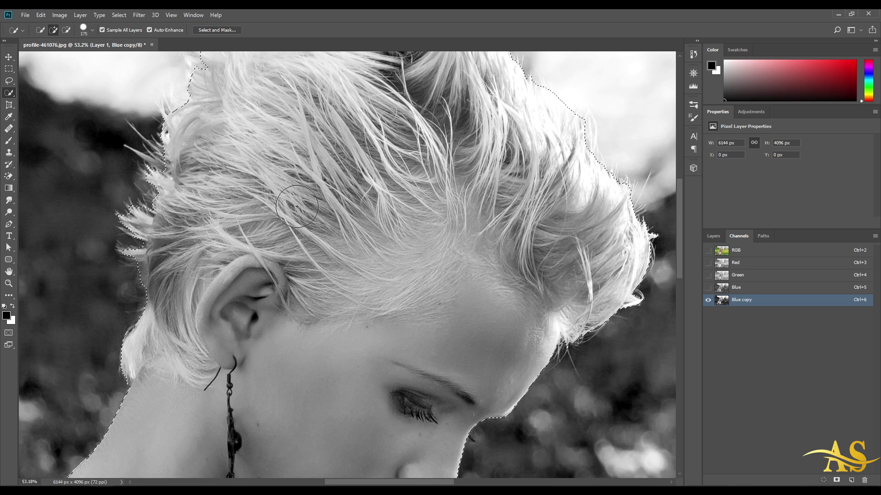
scroll(296, 207, "down", 2, "alt")
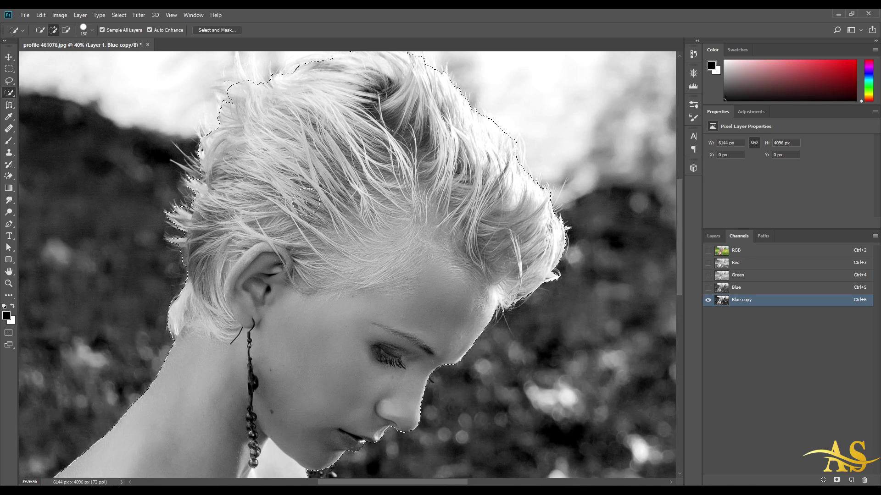
key("bracketleft")
key("bracketleft")
Set the Quick Selection brush to 255 px diameter, try a softer 45% hardness, and return the hardness to 100%
right_click(337, 227, "alt")
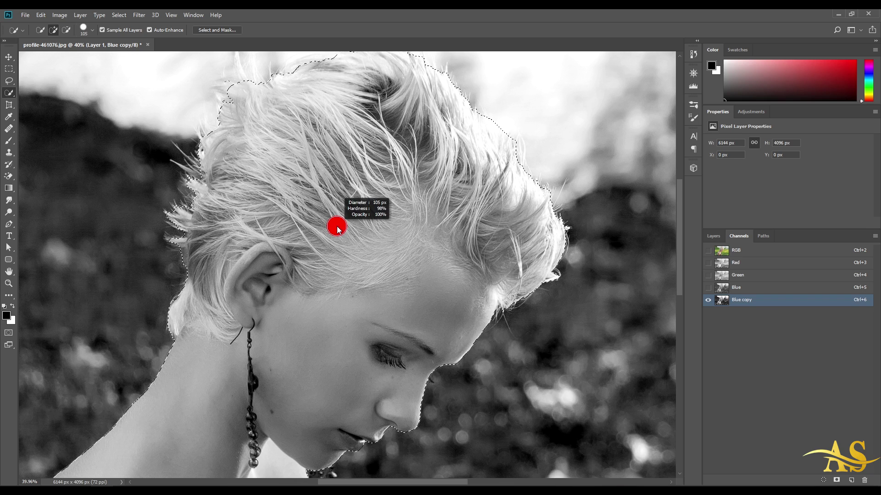
mouse_move(338, 228)
left_mouse_down()
mouse_move(408, 229)
mouse_move(330, 226)
mouse_move(357, 235)
mouse_move(359, 220)
left_mouse_up()
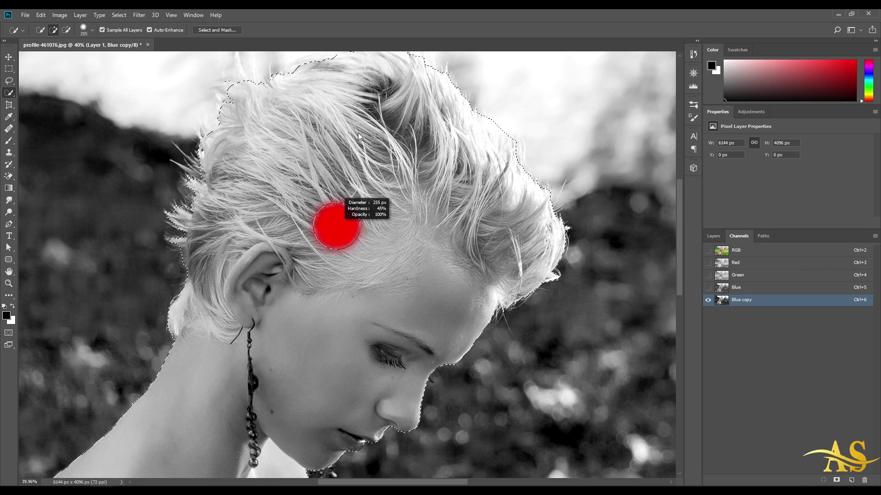
mouse_move(358, 111)
left_mouse_down()
mouse_move(358, 98)
mouse_move(361, 240)
left_mouse_up()
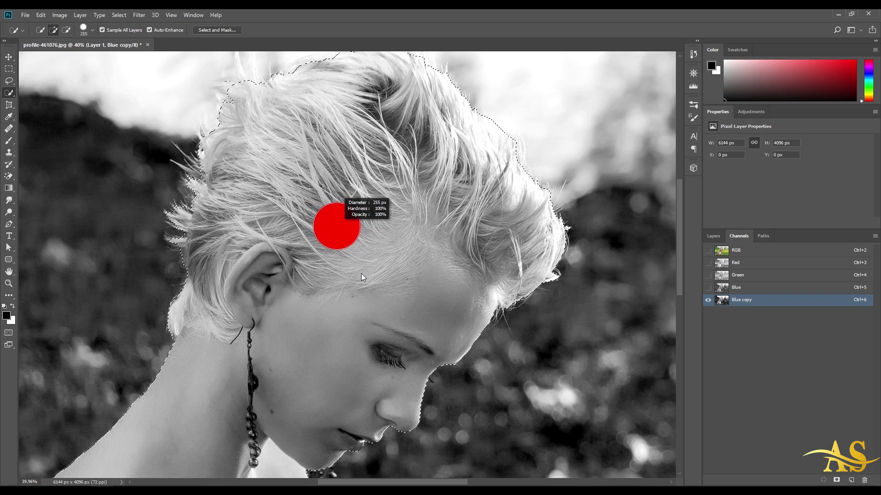
left_click_drag(362, 273, 361, 277)
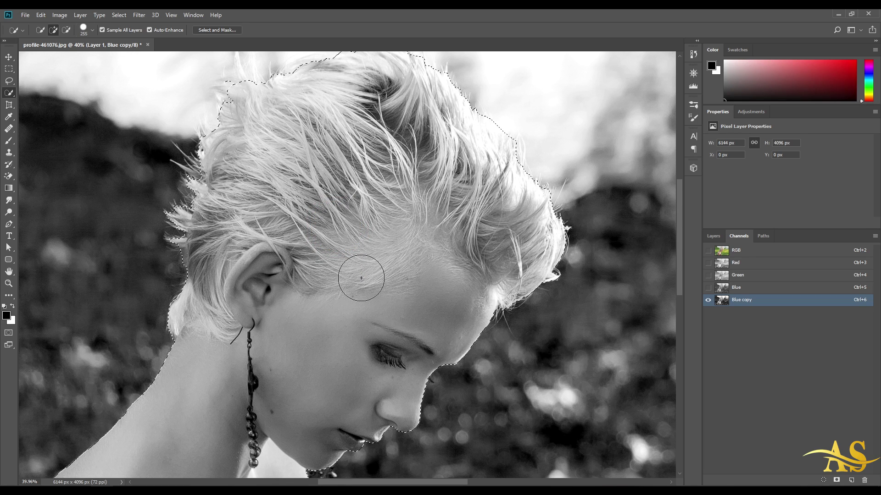
Refine the selection around the back edge of the polka-dot dress, subtracting the grass and including the missing fabric
scroll(361, 278, "down", 2)
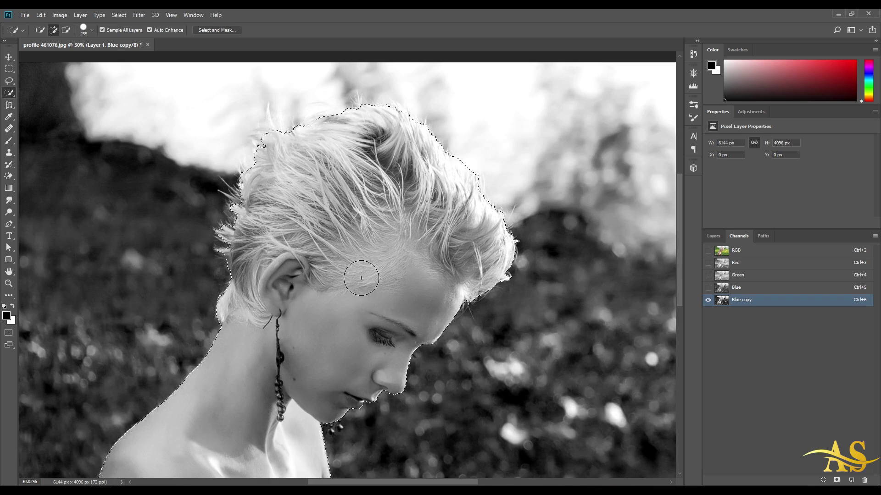
scroll(361, 278, "down", 2)
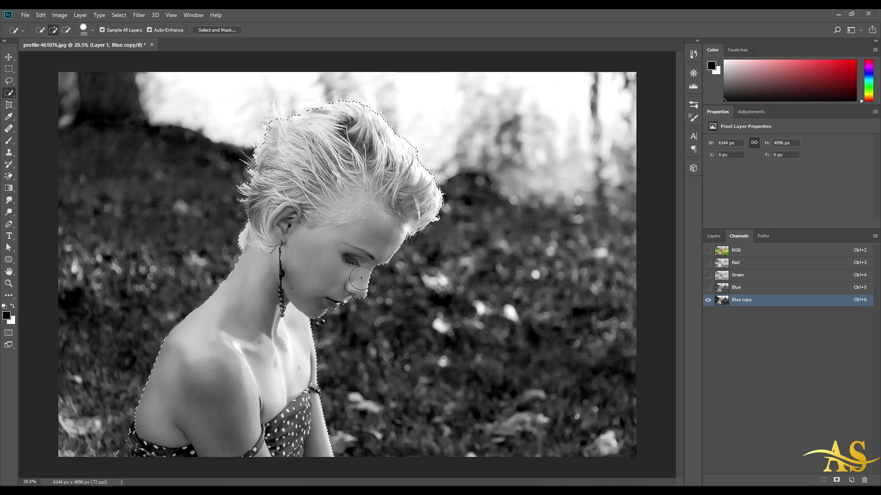
scroll(282, 342, "up", 5)
left_click_drag(197, 355, 446, 185)
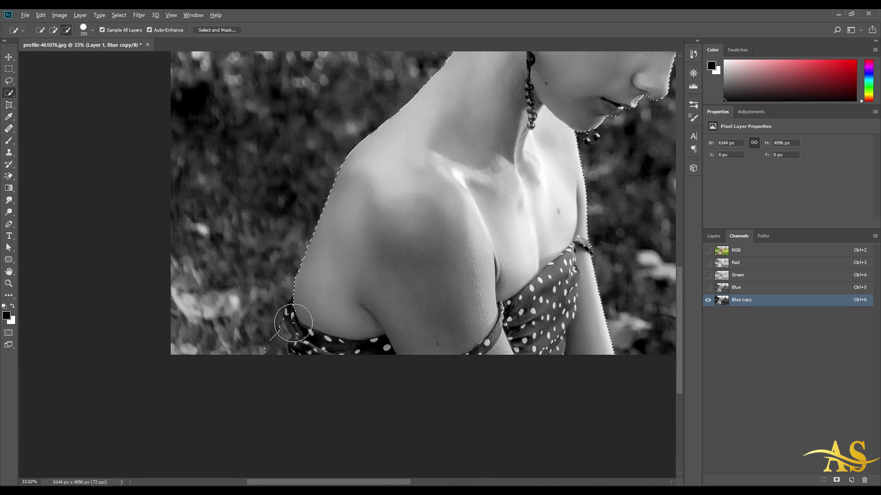
scroll(285, 336, "up", 5)
mouse_move(307, 303)
left_mouse_down()
mouse_move(313, 220)
mouse_move(299, 221)
left_mouse_up()
scroll(320, 222, "up", 2)
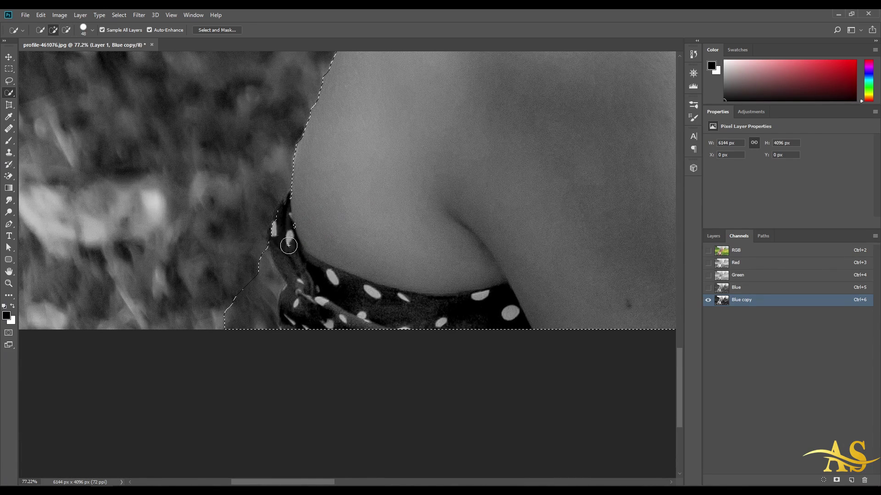
mouse_move(251, 262)
left_mouse_down()
mouse_move(269, 285)
mouse_move(261, 317)
left_mouse_up()
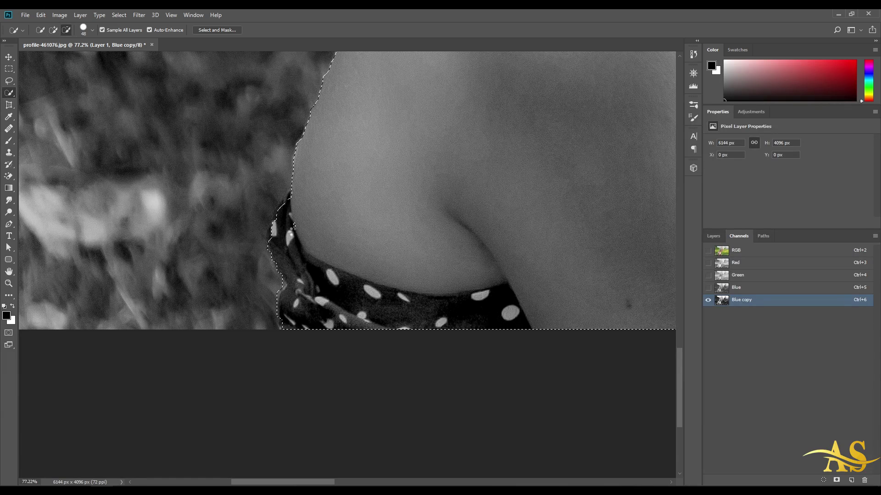
mouse_move(293, 244)
left_mouse_down()
mouse_move(296, 203)
mouse_move(281, 228)
left_mouse_up()
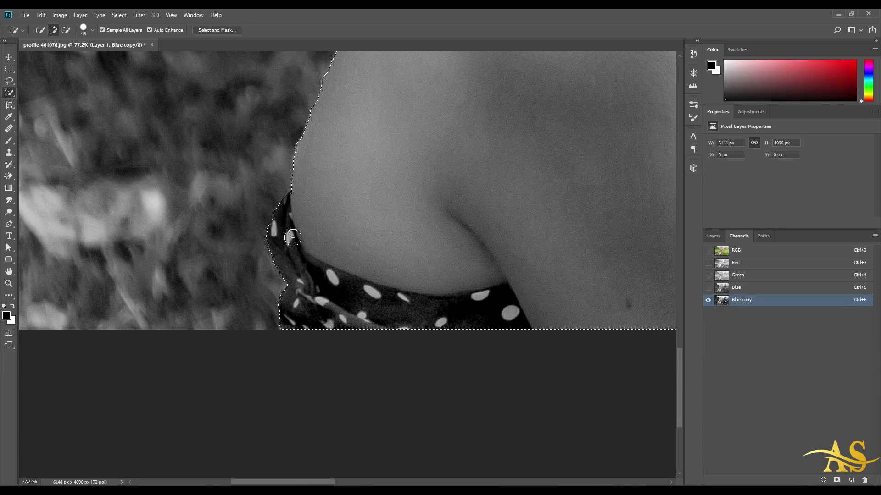
Add the dress strap band protruding past the far arm to the selection with a 17 px brush
scroll(468, 242, "down", 4)
scroll(468, 242, "up", 6)
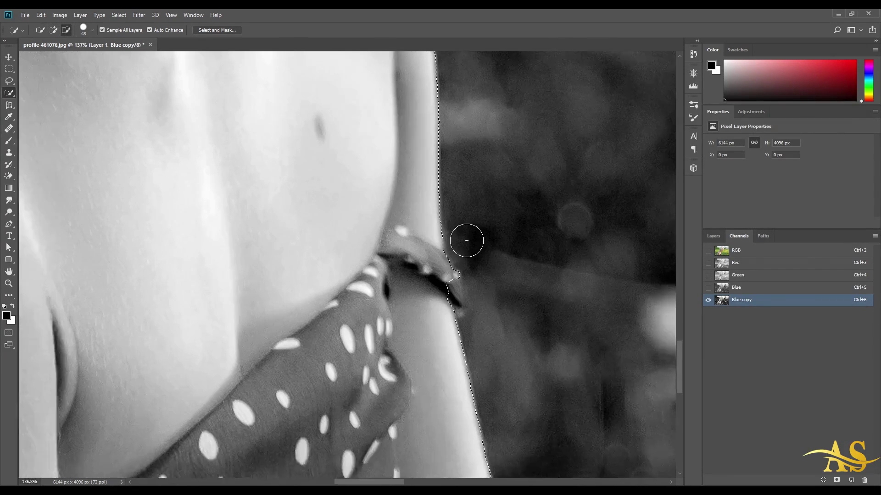
scroll(467, 240, "up", 1)
mouse_move(451, 266)
left_mouse_down()
mouse_move(441, 267)
mouse_move(453, 286)
mouse_move(453, 313)
left_mouse_up()
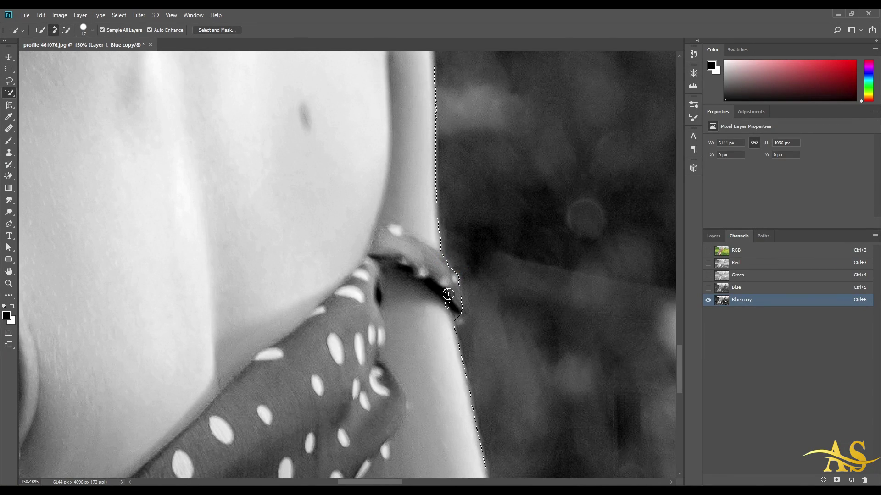
scroll(437, 295, "down", 1)
Review the selection outline from the far arm and shoulders up to the face and hair
scroll(437, 295, "down", 6)
left_click_drag(372, 180, 403, 304)
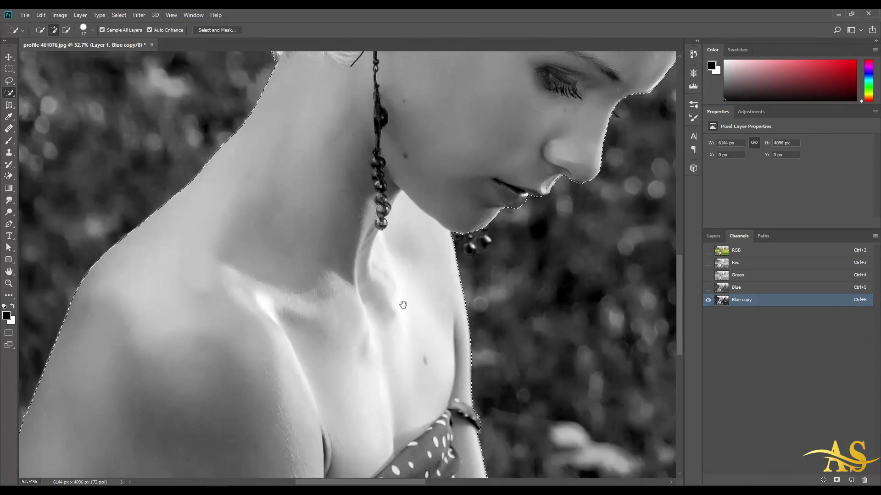
left_click_drag(428, 223, 397, 299)
left_click_drag(340, 176, 337, 286)
scroll(337, 286, "down", 6)
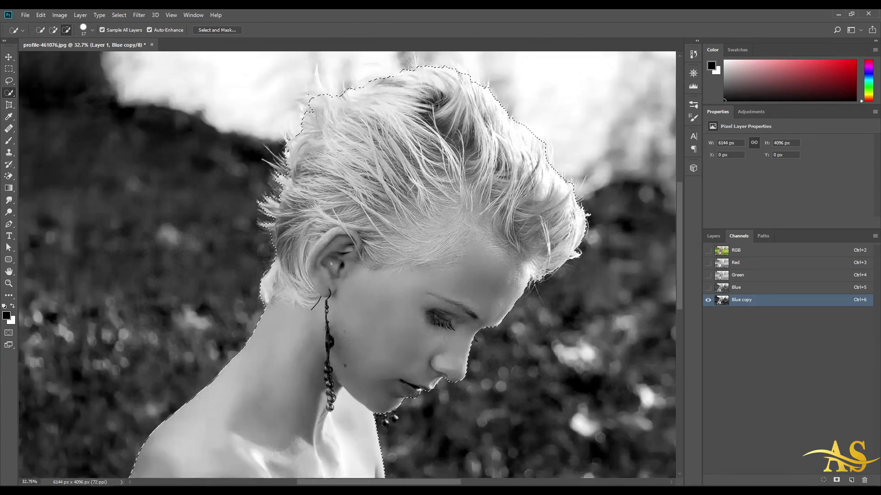
Return to the full-colour RGB composite channel and open the woman's selection in the Select and Mask workspace
scroll(331, 264, "up", 2)
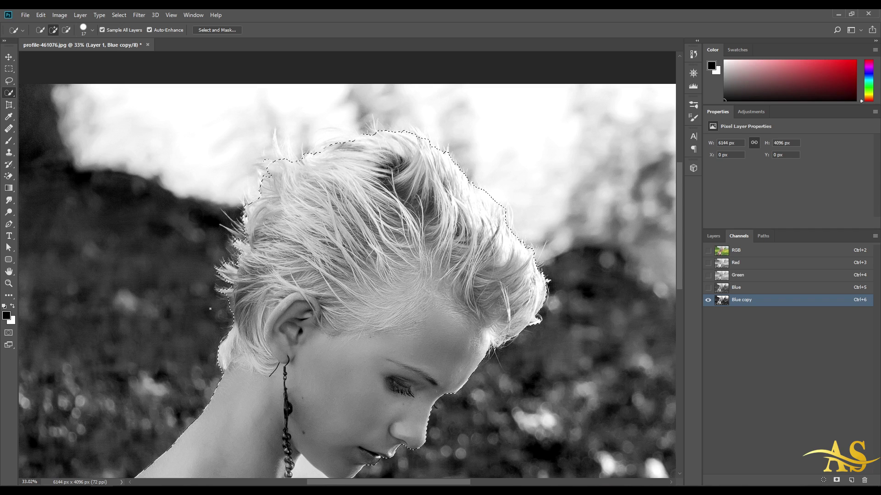
scroll(371, 314, "down", 4)
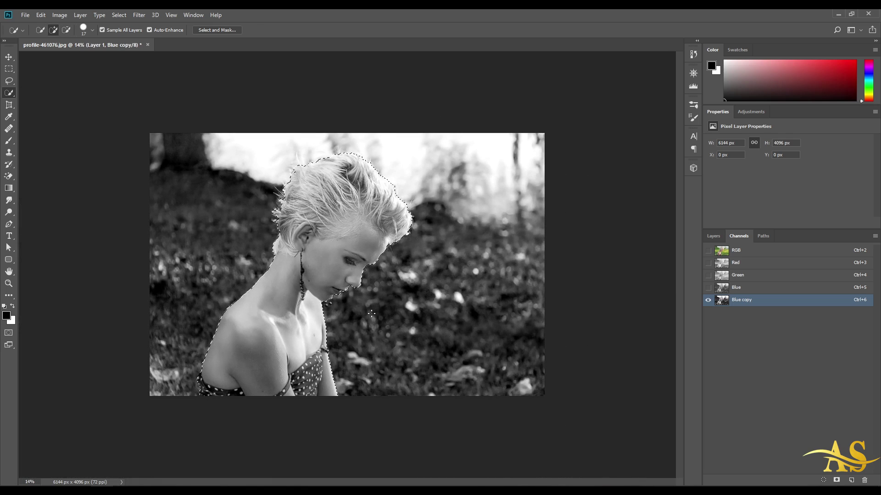
scroll(366, 312, "up", 1)
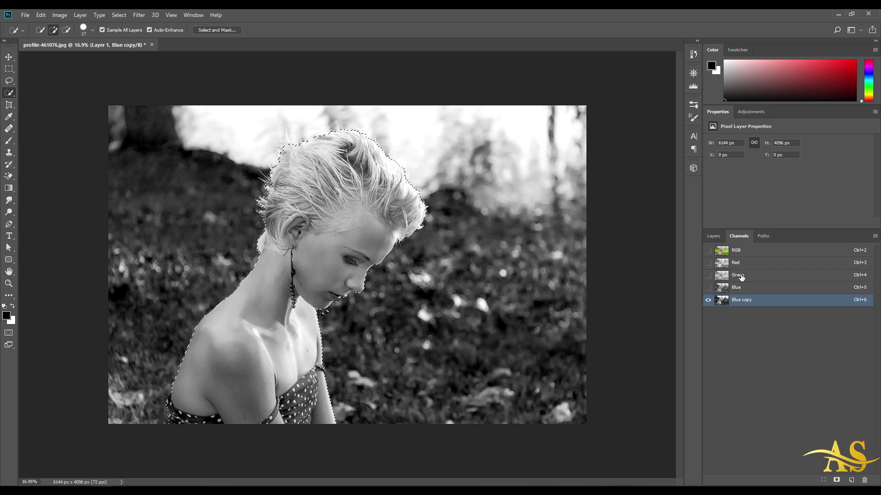
left_click(746, 253)
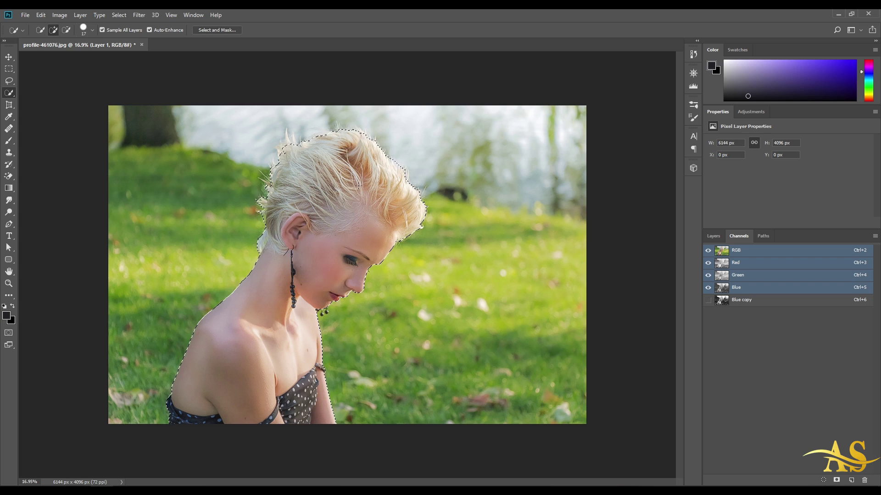
left_click(761, 301)
left_click(746, 254)
left_click(217, 30)
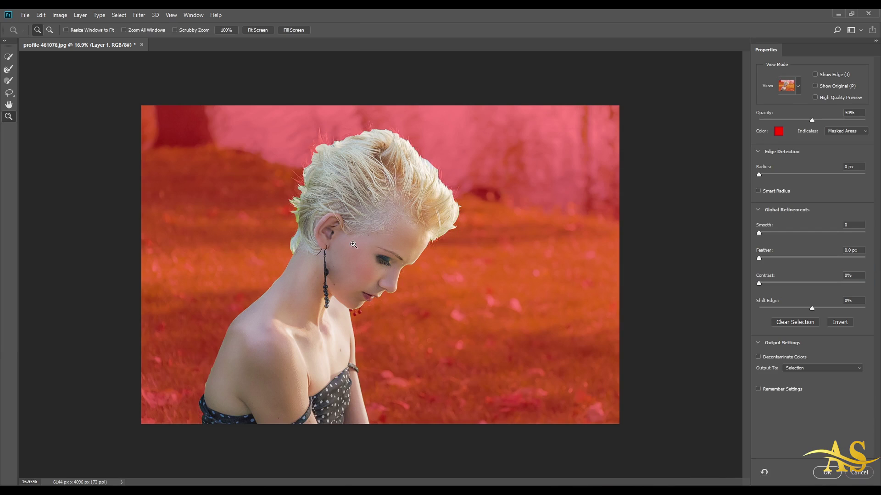
Activate the Refine Edge Brush and reduce its size to 57 px for the fine hair on the crown
scroll(354, 245, "down", 3)
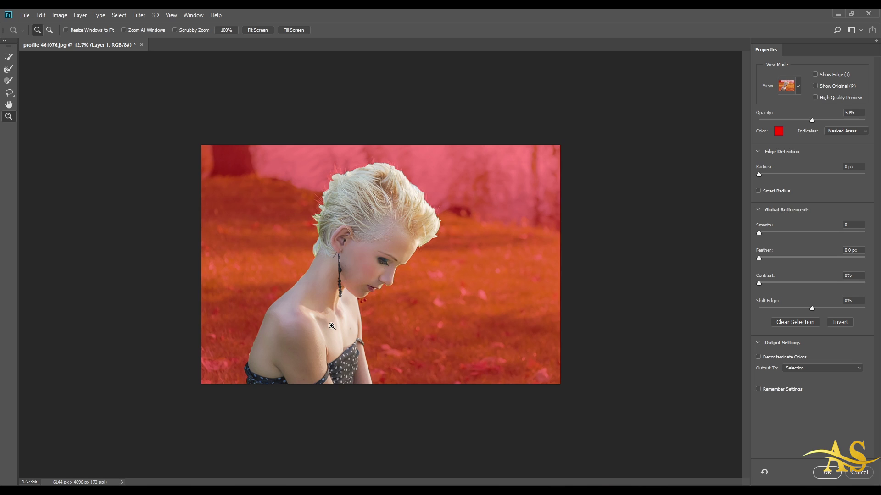
scroll(390, 268, "up", 1)
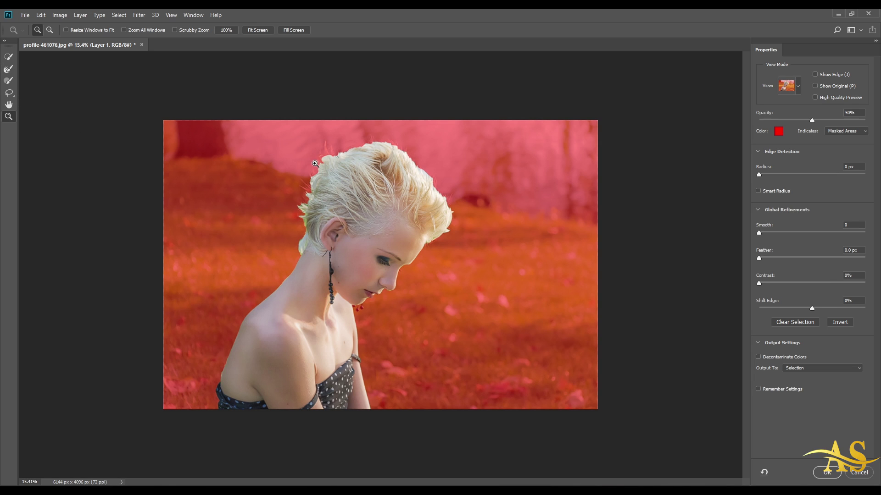
left_click(8, 69)
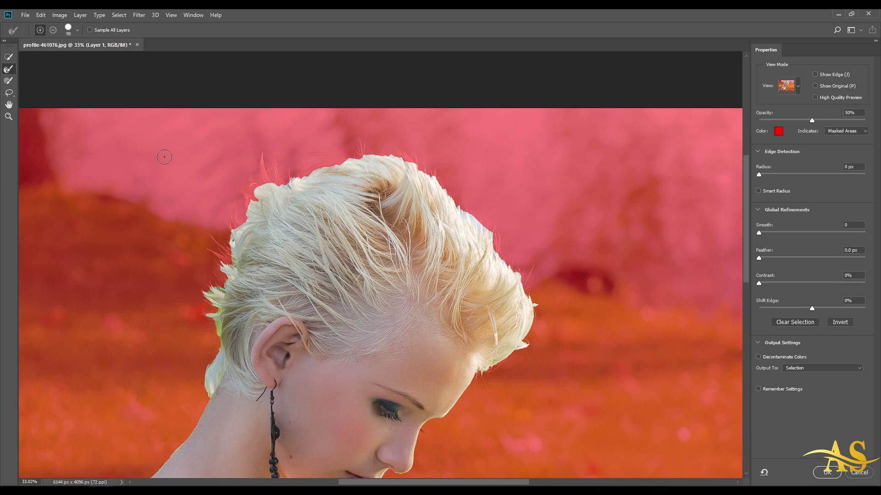
scroll(258, 188, "down", 3)
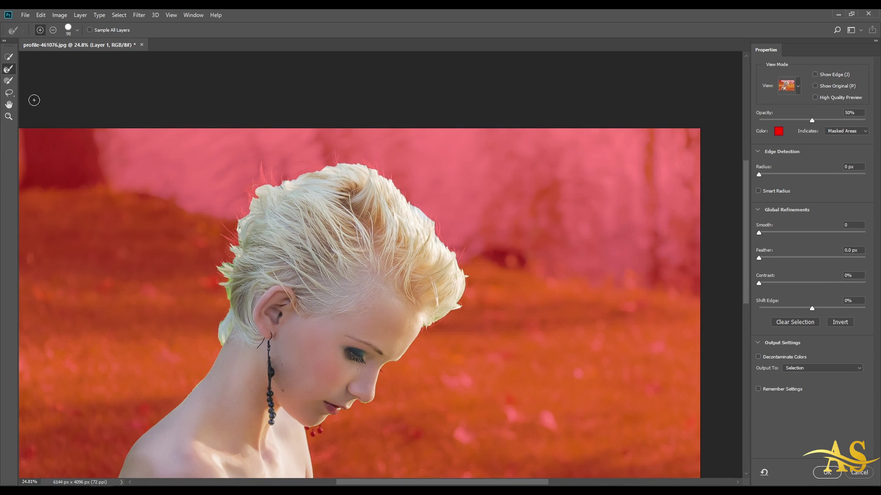
key("alt")
scroll(222, 168, "up", 2)
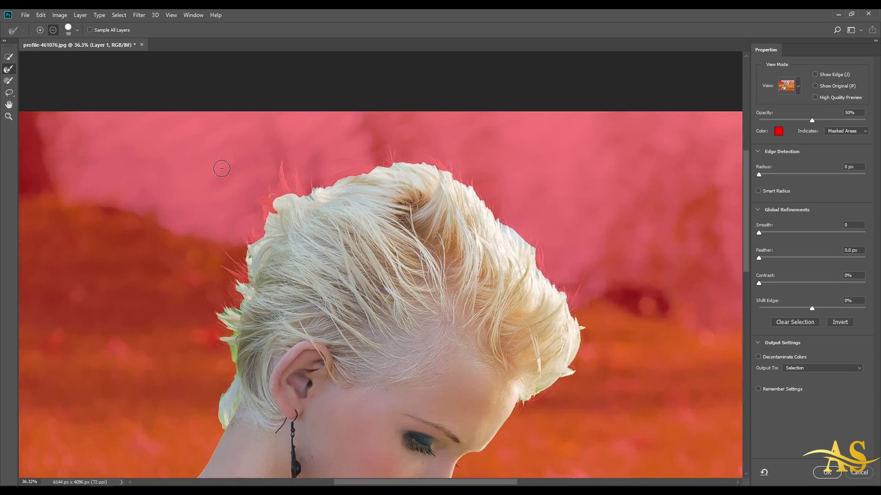
scroll(222, 168, "up", 1)
scroll(221, 168, "right", 1)
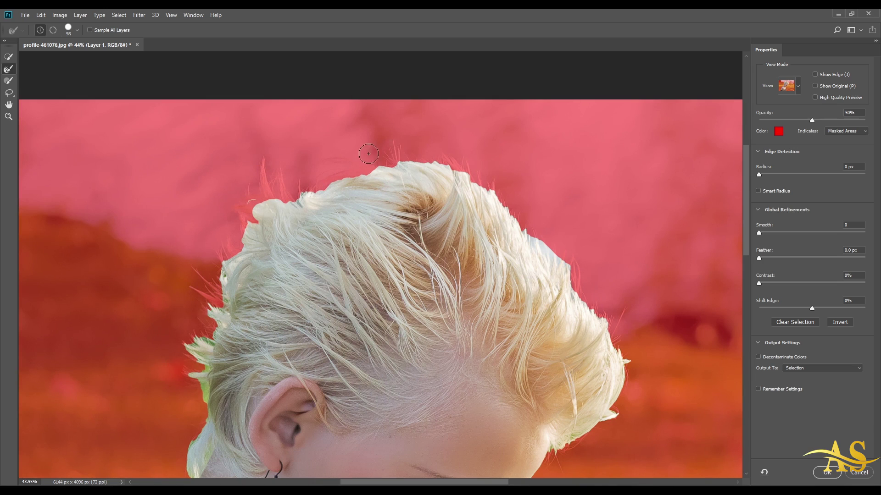
left_click_drag(408, 163, 401, 163)
scroll(418, 184, "down", 1)
left_click_drag(268, 177, 296, 146)
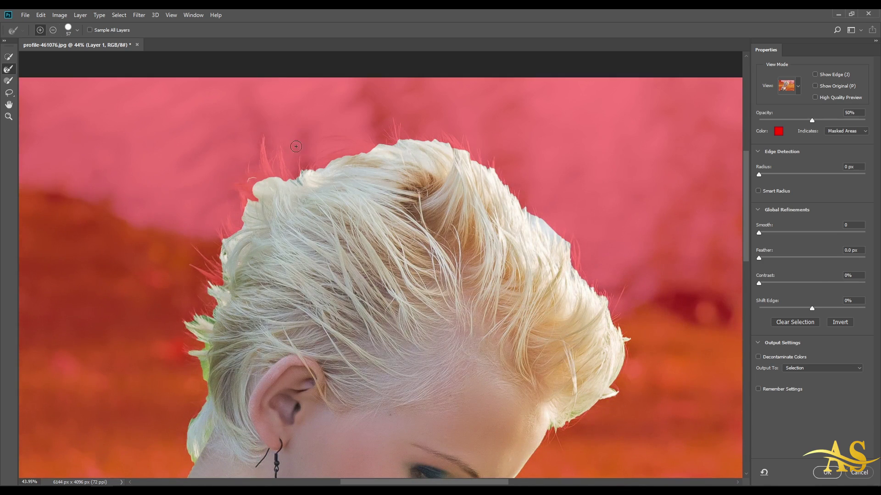
Preview the selection in On Layers view and return to the Overlay view
left_click(797, 87)
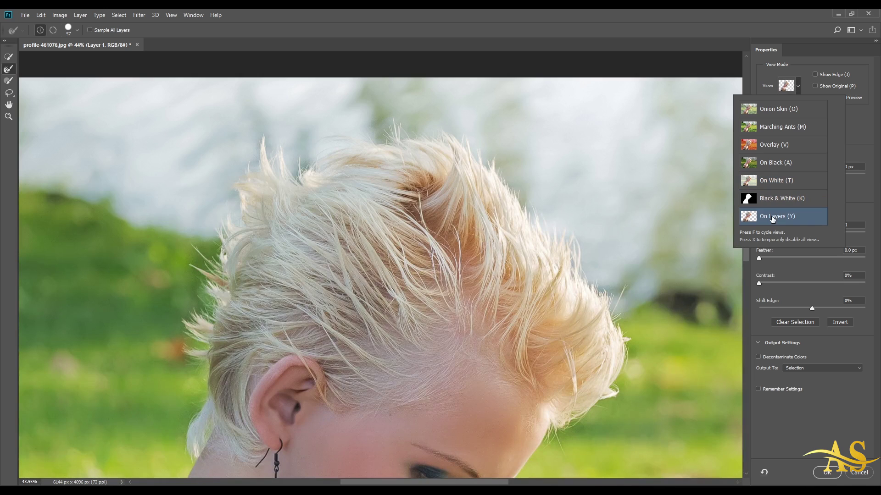
left_click(781, 146)
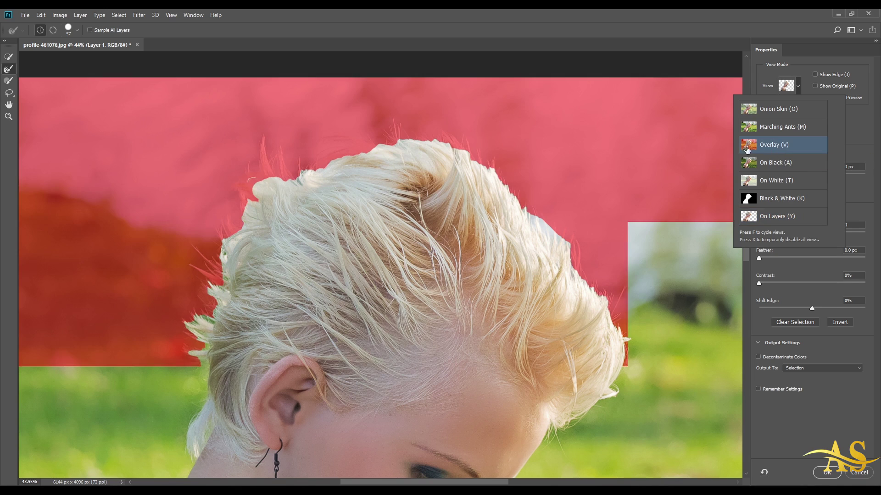
mouse_move(306, 216)
left_mouse_down()
mouse_move(380, 225)
mouse_move(334, 202)
mouse_move(355, 206)
mouse_move(365, 231)
left_mouse_up()
left_click(795, 88)
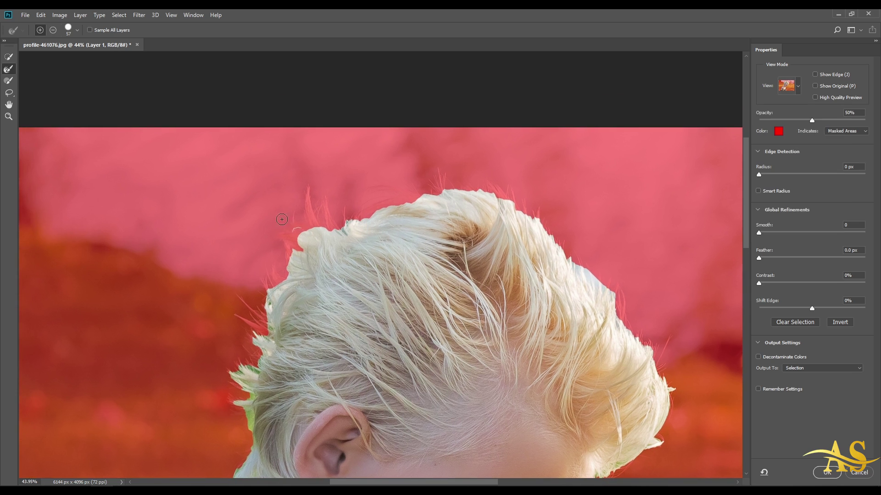
Refine the stray hair spikes at the back of the crown with a small Refine Edge Brush of about 9 px
left_click_drag(318, 208, 310, 208)
scroll(310, 208, "up", 4)
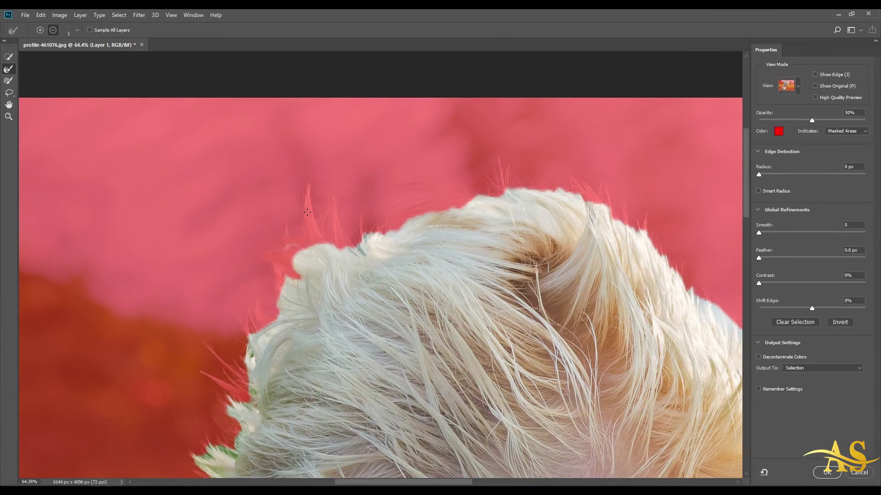
scroll(313, 220, "up", 1)
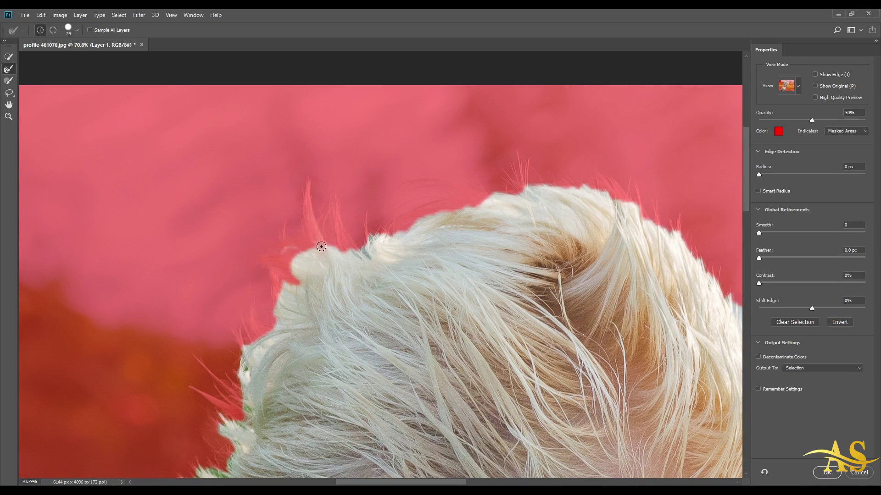
mouse_move(354, 279)
left_mouse_down()
mouse_move(334, 212)
mouse_move(363, 265)
mouse_move(337, 215)
mouse_move(355, 285)
mouse_move(344, 236)
mouse_move(368, 285)
mouse_move(401, 246)
mouse_move(369, 258)
mouse_move(378, 240)
mouse_move(368, 225)
left_mouse_up()
scroll(368, 226, "up", 3)
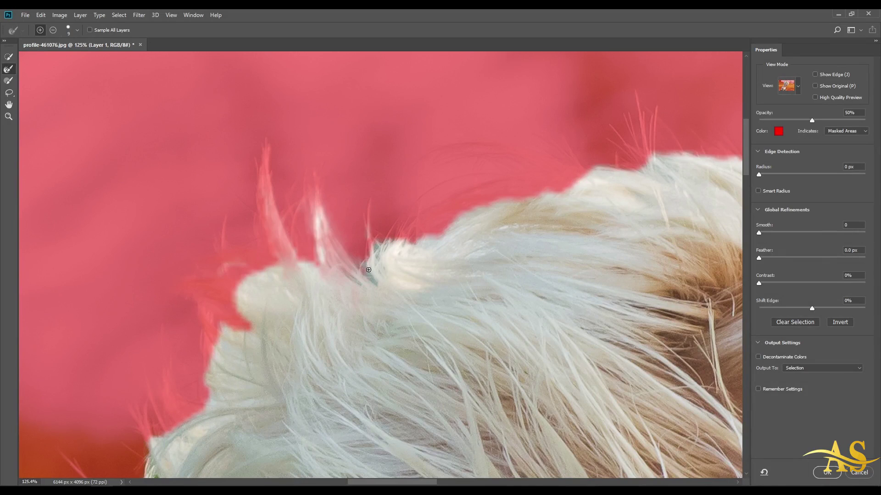
left_click_drag(368, 269, 372, 200)
left_click_drag(385, 240, 397, 222)
right_click(405, 229, "alt")
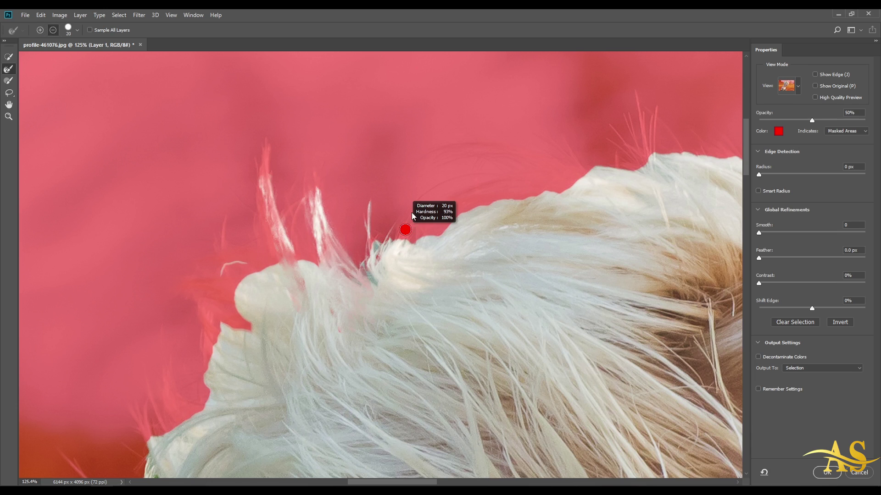
Check the hair mask in Black & White view and switch the preview to On Black
scroll(364, 232, "down", 5)
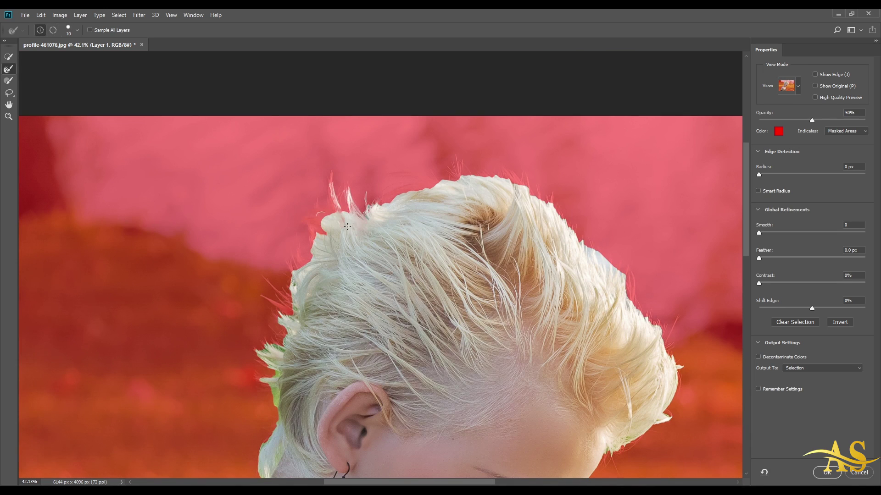
left_click(798, 86)
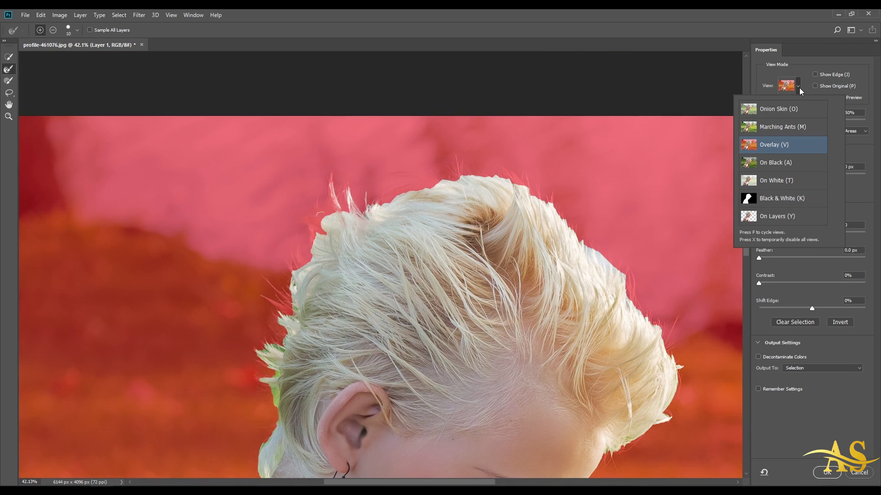
left_click(787, 199)
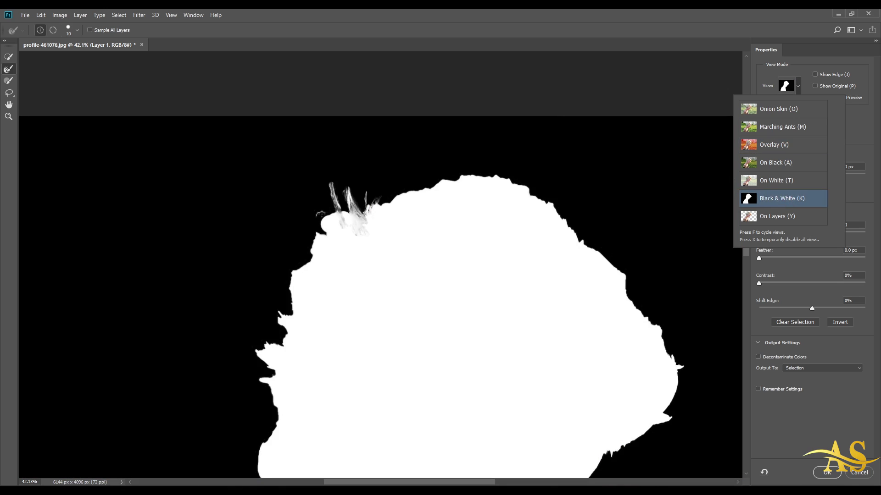
scroll(722, 198, "down", 1)
left_click(775, 164)
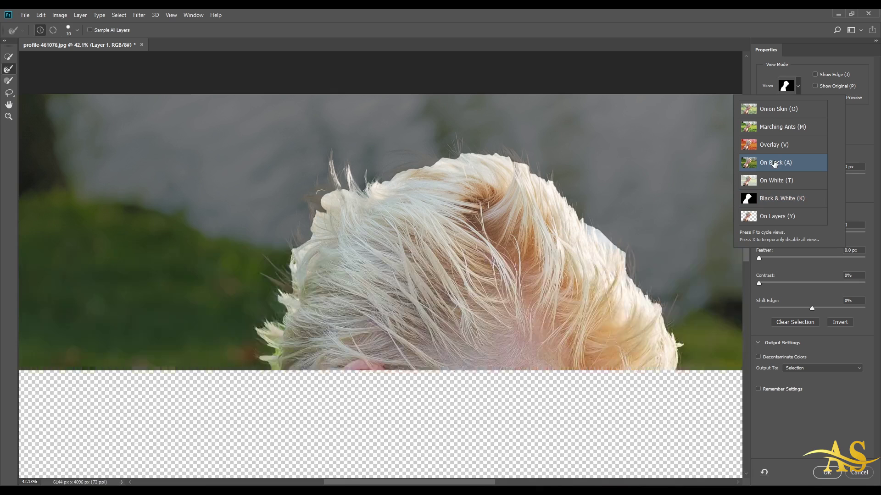
scroll(322, 184, "down", 3)
scroll(339, 161, "up", 3)
left_click_drag(339, 161, 421, 276)
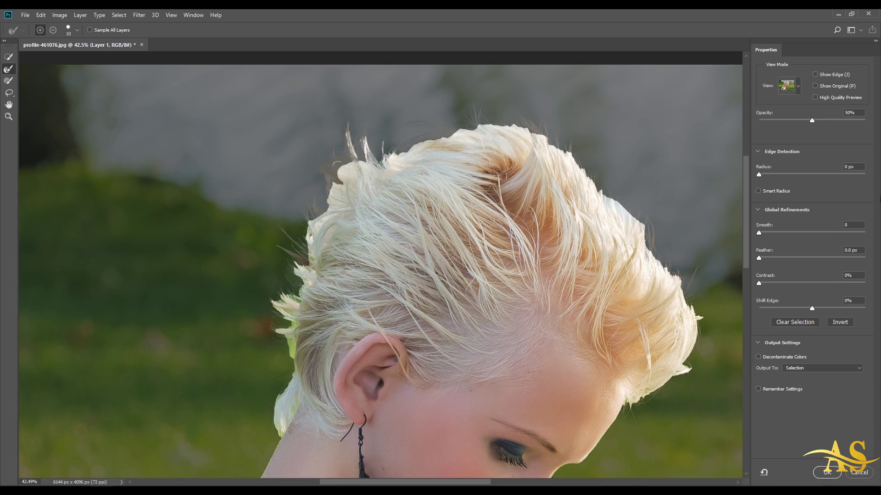
Preview the cutout on black at 100% opacity, lower the opacity to 66%, and turn on Remember Settings
left_click_drag(816, 121, 866, 121)
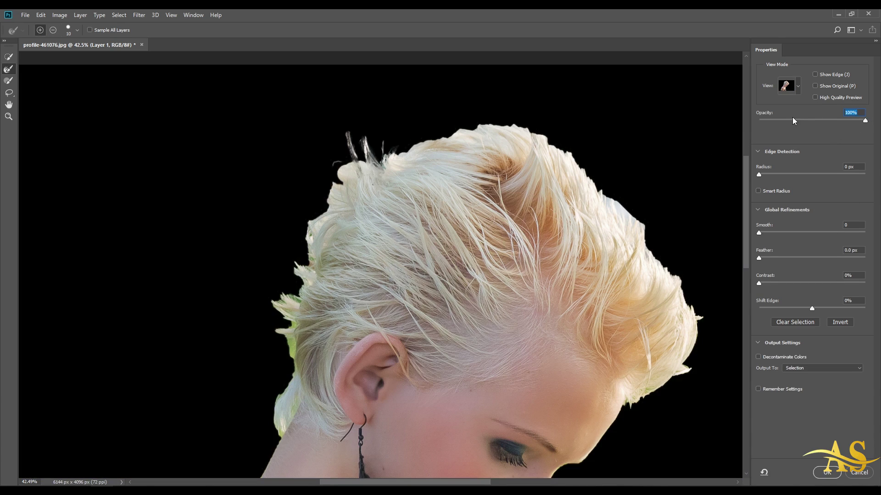
key("ctrl+0")
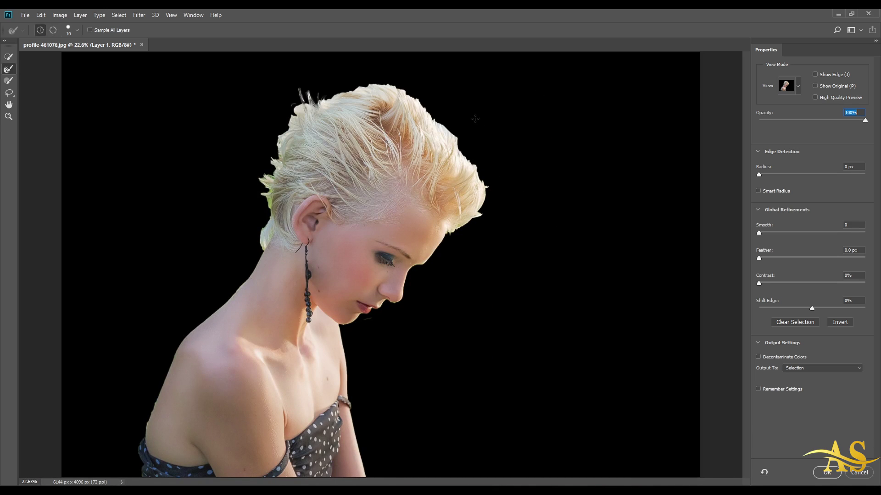
left_click_drag(865, 121, 828, 120)
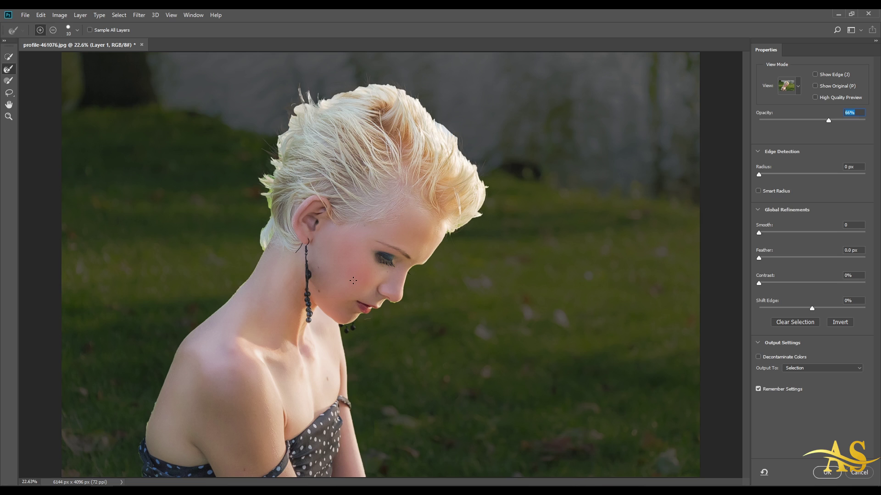
Set the edge detection radius to 3 px and refine the crown and front hair edges with a 172 px Refine Edge Brush
key("ctrl+plus")
key("ctrl+plus")
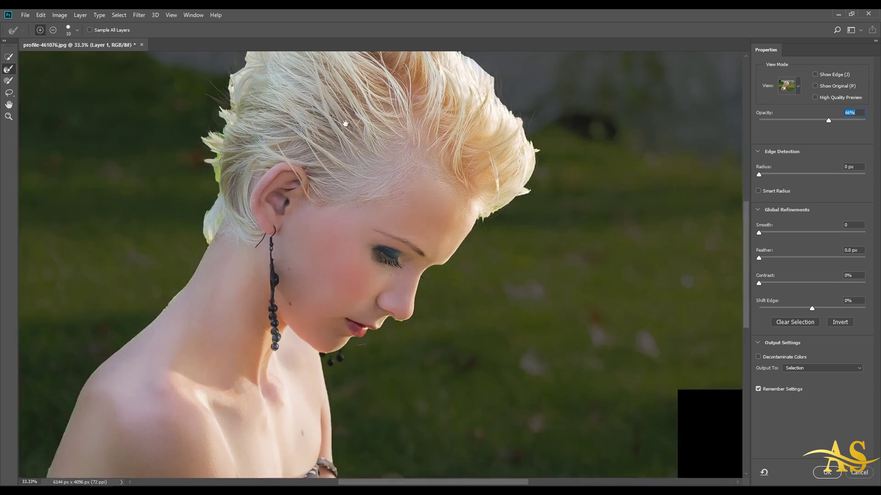
left_click_drag(347, 130, 381, 329)
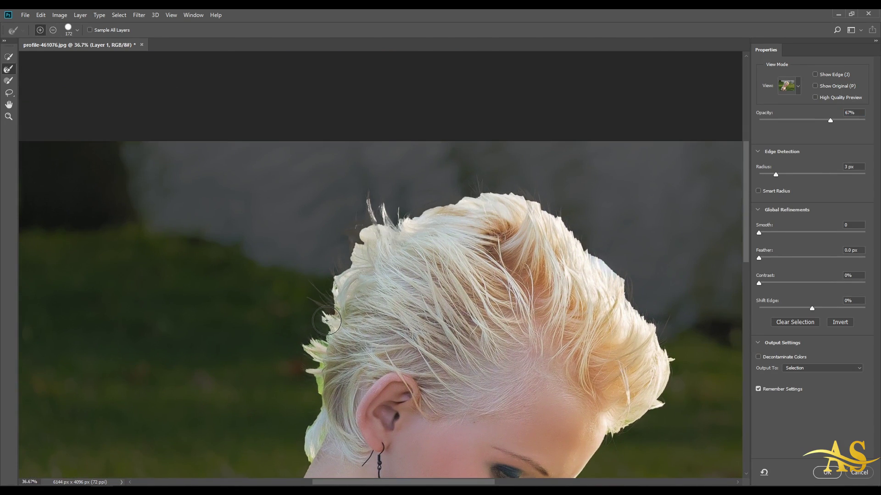
mouse_move(327, 310)
left_mouse_down()
mouse_move(365, 217)
mouse_move(415, 207)
mouse_move(442, 220)
left_mouse_up()
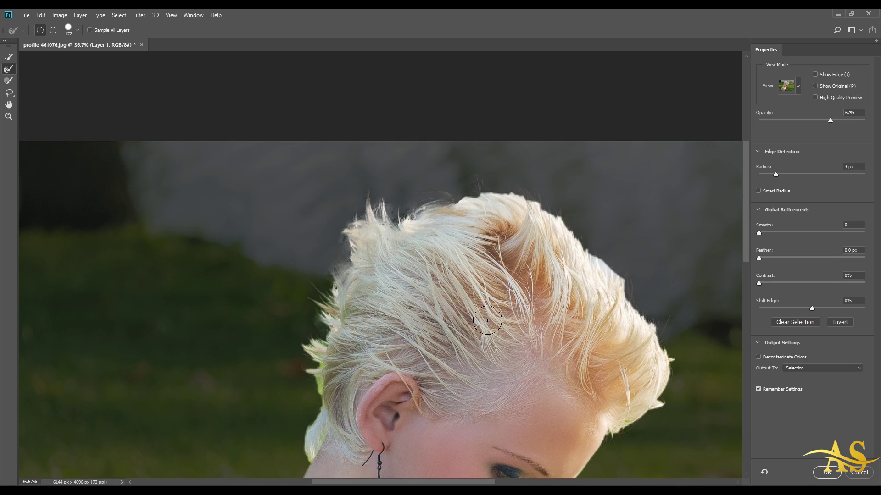
mouse_move(361, 236)
left_mouse_down()
mouse_move(406, 208)
mouse_move(512, 191)
mouse_move(576, 234)
mouse_move(632, 291)
mouse_move(664, 370)
mouse_move(664, 322)
mouse_move(605, 362)
left_mouse_up()
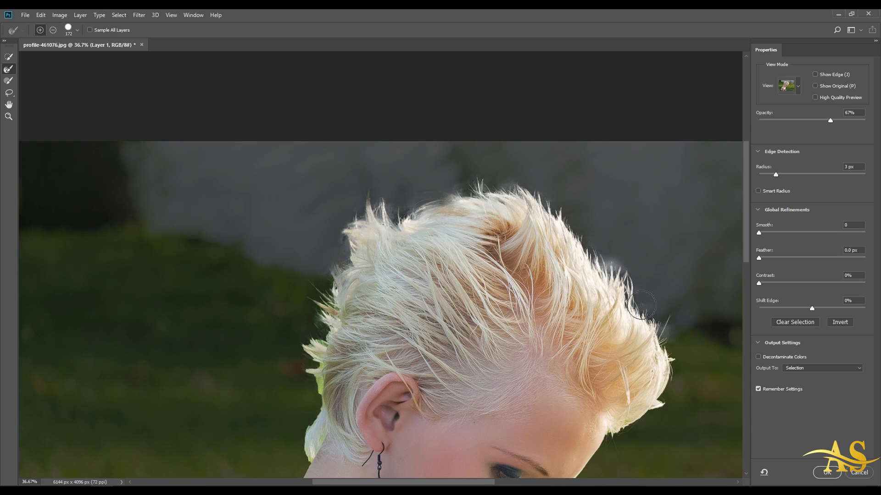
Refine the hair edge down the back of the head to the nape with the 172 px brush
left_click_drag(381, 311, 400, 176)
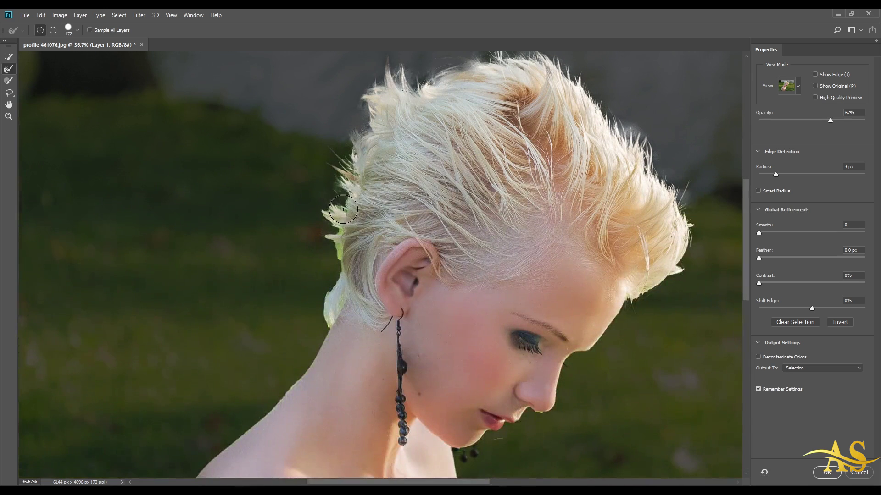
mouse_move(342, 209)
left_mouse_down()
mouse_move(337, 243)
mouse_move(336, 206)
mouse_move(367, 132)
mouse_move(336, 241)
mouse_move(328, 230)
mouse_move(344, 219)
left_mouse_up()
left_click_drag(540, 205, 434, 242)
mouse_move(567, 164)
left_mouse_down()
mouse_move(438, 240)
mouse_move(537, 221)
left_mouse_up()
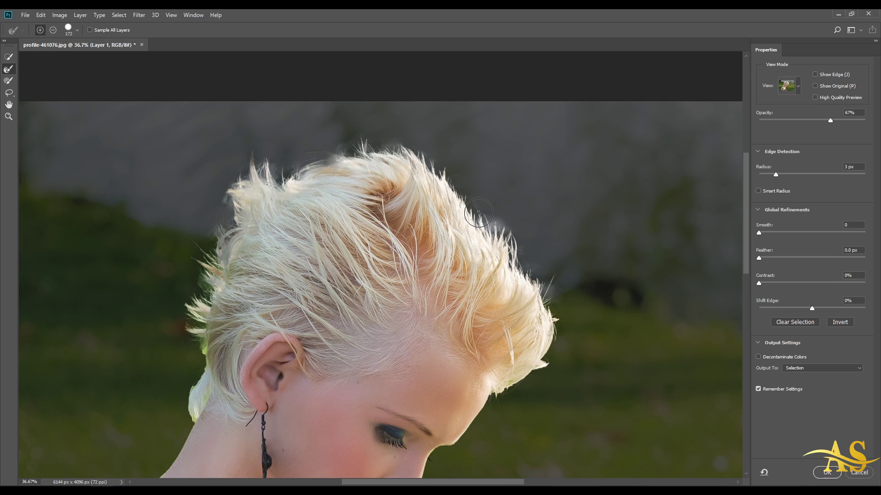
mouse_move(425, 241)
left_mouse_down()
mouse_move(427, 197)
mouse_move(485, 135)
left_mouse_up()
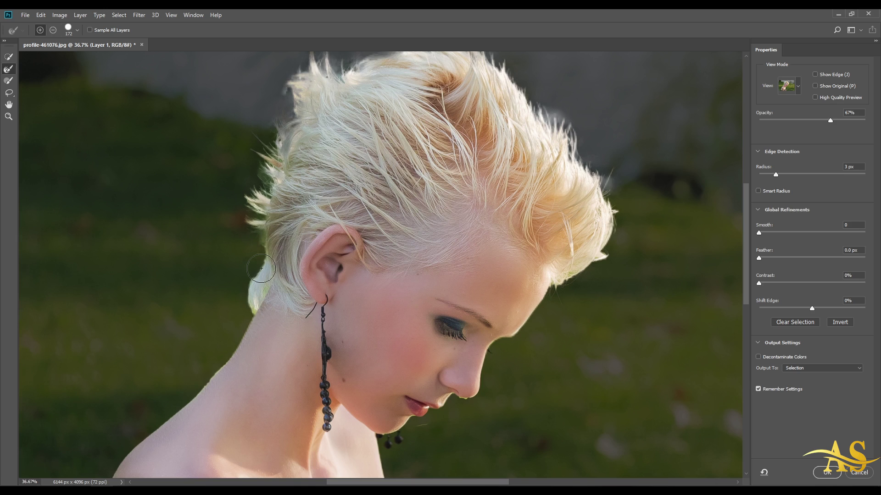
left_click_drag(257, 299, 259, 323)
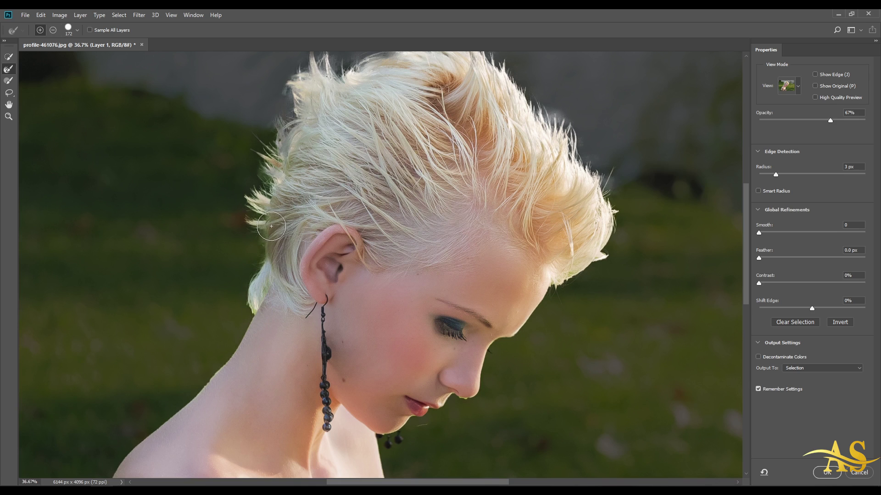
Refine the hair edge at the nape with the 172 px Refine Edge Brush and check the head's outline
left_click_drag(270, 257, 260, 322)
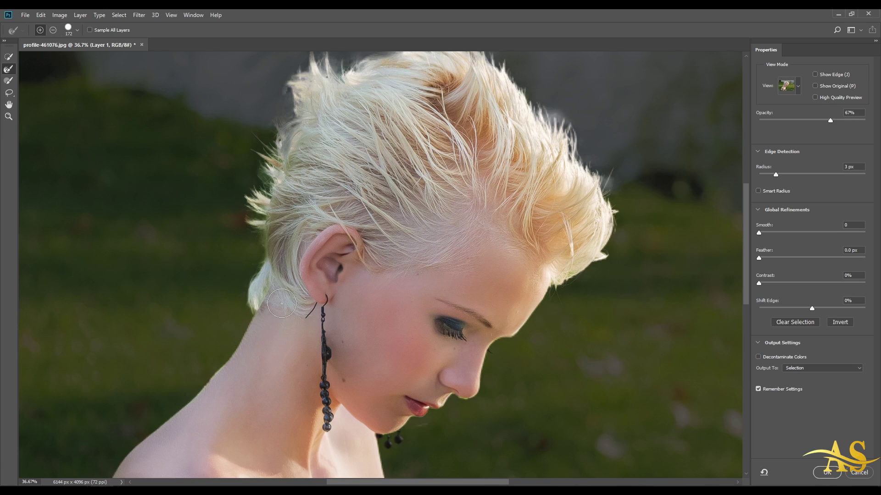
scroll(365, 291, "down", 4)
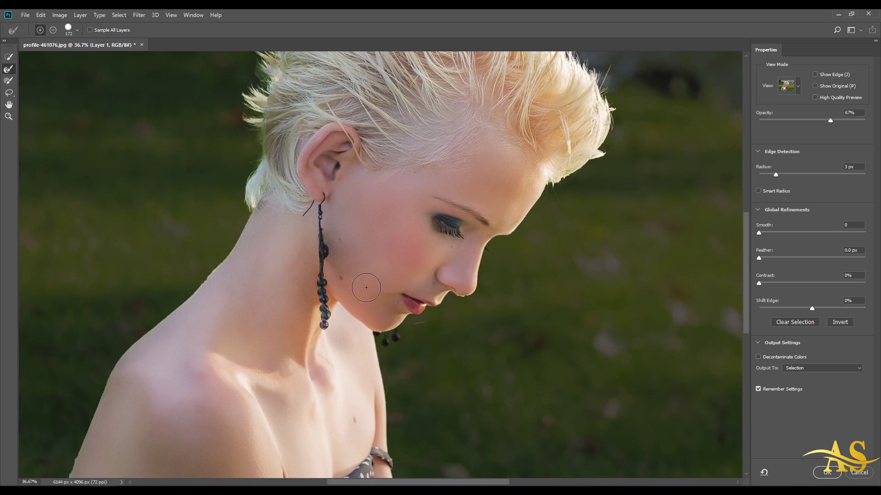
scroll(366, 282, "up", 6)
scroll(366, 282, "right", 3)
scroll(236, 129, "right", 1)
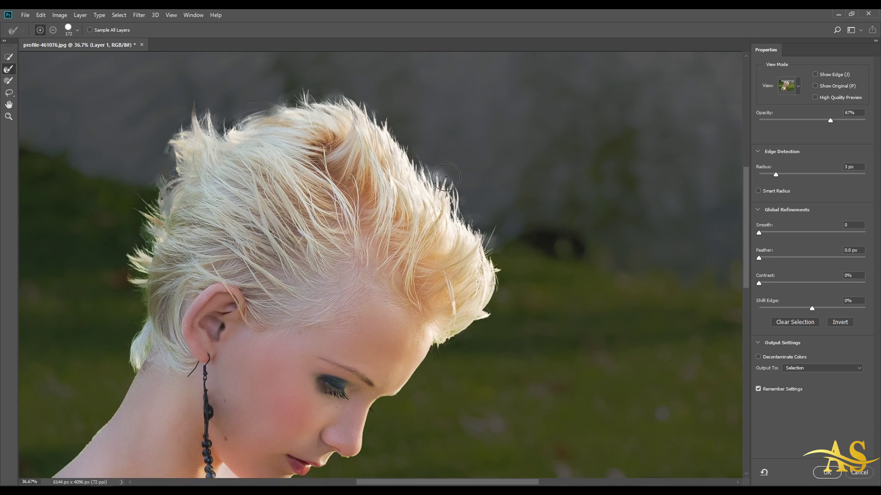
Reduce the Refine Edge Brush to 82 px and refine the stray strands along the front hair edge
scroll(430, 175, "up", 2)
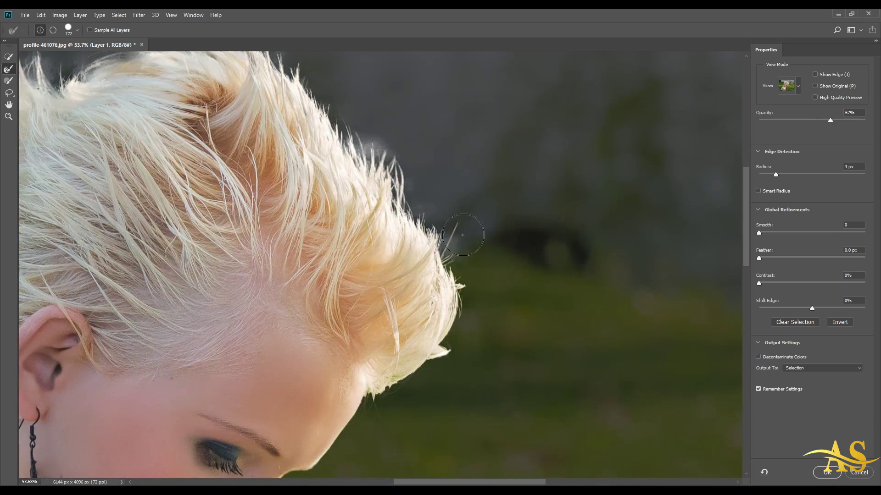
key("alt")
scroll(480, 241, "up", 2)
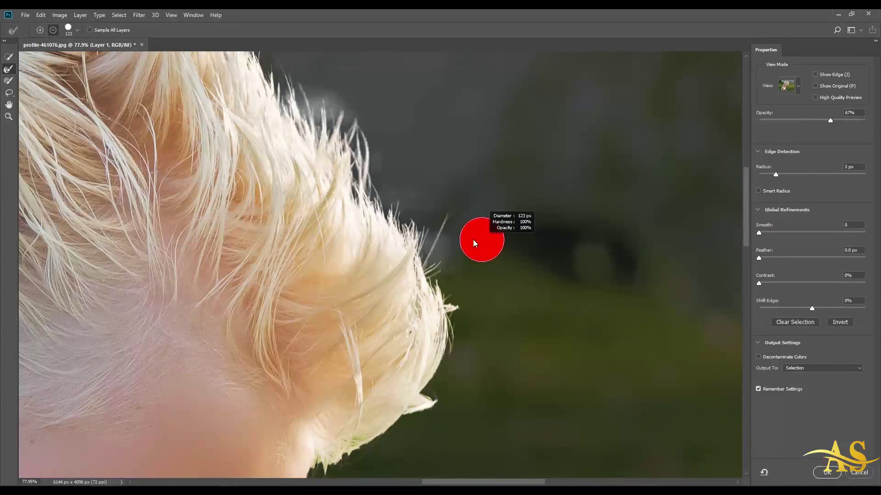
left_click_drag(480, 238, 446, 250)
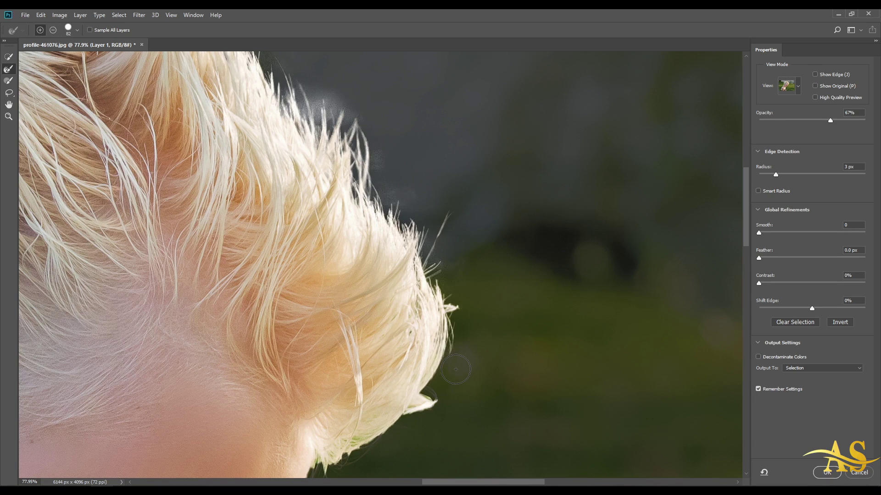
left_click(455, 265, "alt")
left_click_drag(434, 315, 437, 328)
left_click_drag(429, 207, 438, 251)
mouse_move(388, 159)
left_mouse_down()
mouse_move(408, 238)
mouse_move(444, 285)
left_mouse_up()
mouse_move(358, 172)
left_mouse_down()
mouse_move(377, 177)
mouse_move(438, 271)
left_mouse_up()
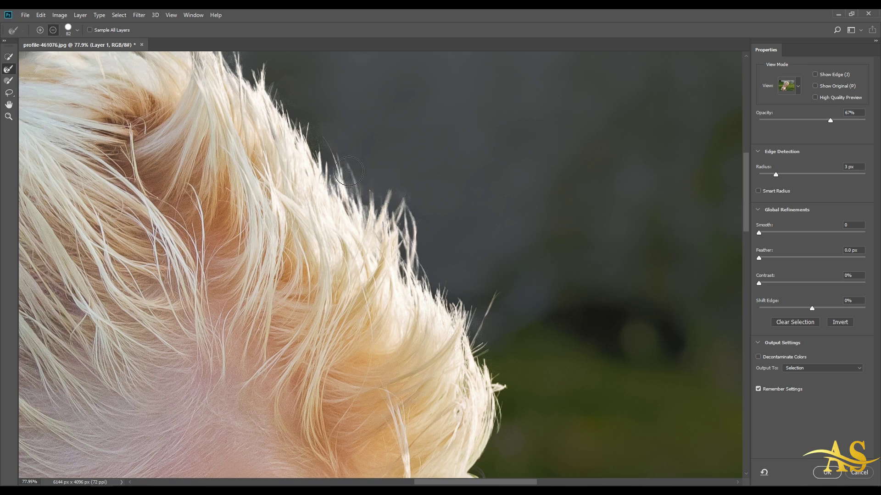
Shrink the Refine Edge Brush to 13 px and subtract refinement around the strands on the upper front hair edge
left_click_drag(351, 127, 331, 128)
scroll(324, 133, "up", 3)
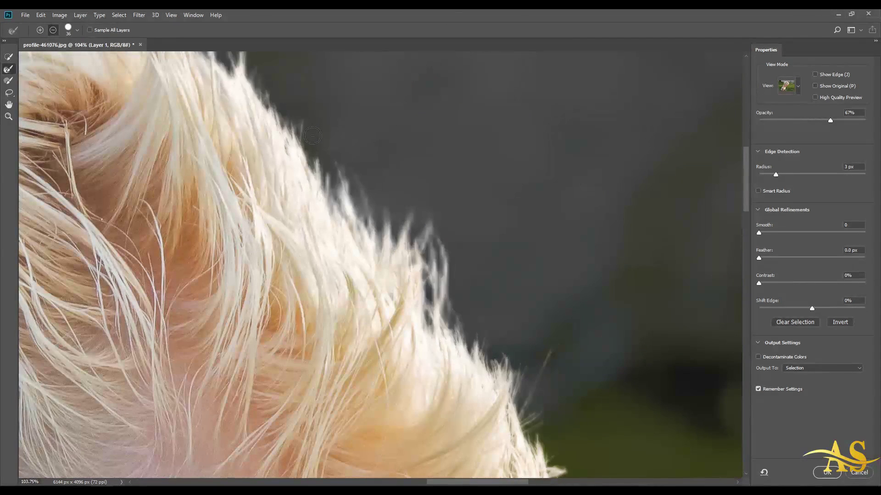
left_click_drag(359, 161, 348, 152)
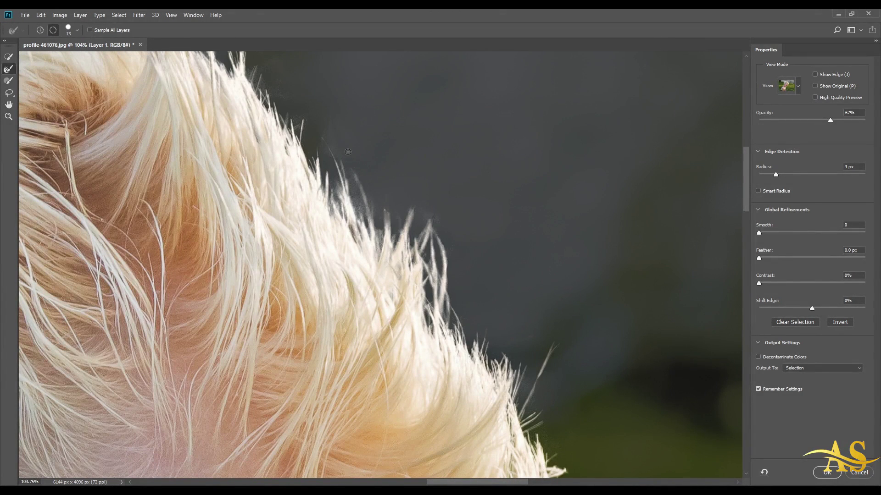
left_click_drag(331, 123, 341, 160)
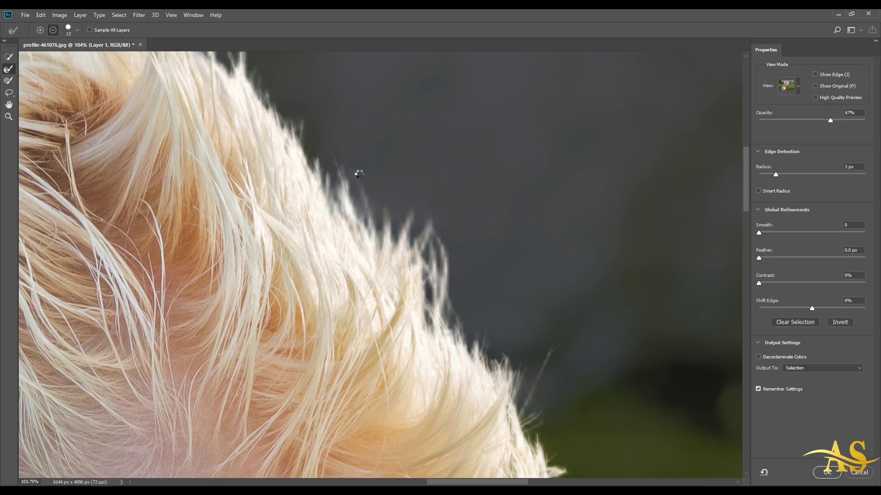
mouse_move(399, 215)
left_mouse_down()
mouse_move(382, 177)
mouse_move(412, 166)
left_mouse_up()
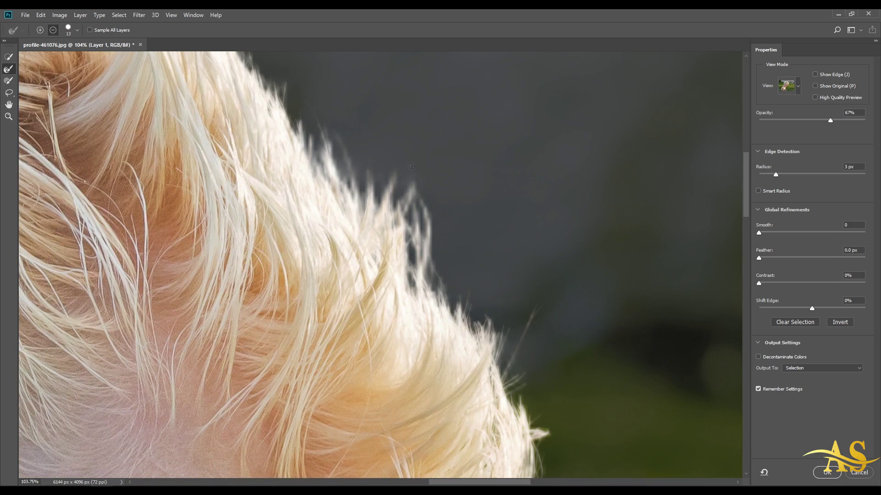
Touch up the loose strands above the forehead and along the front hair edge with the 13 px brush
left_click_drag(481, 288, 466, 164)
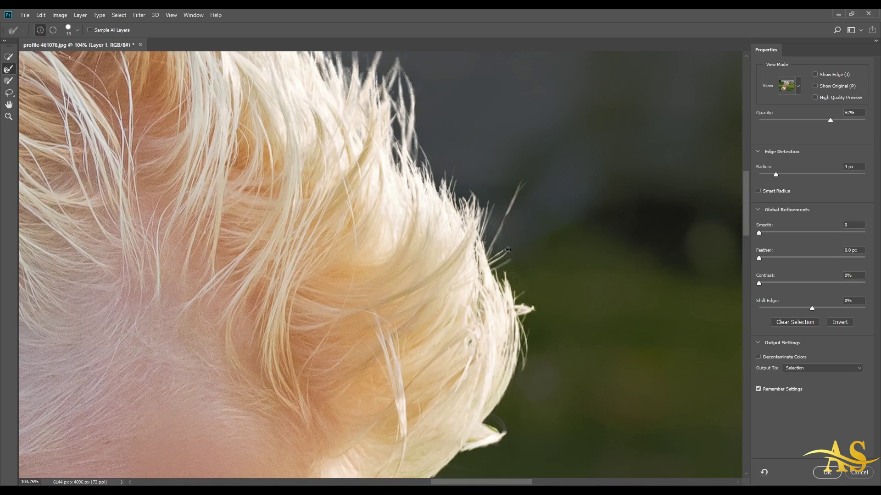
left_click_drag(512, 188, 504, 204)
left_click_drag(515, 283, 532, 328)
mouse_move(430, 153)
left_mouse_down()
mouse_move(485, 311)
mouse_move(560, 454)
left_mouse_up()
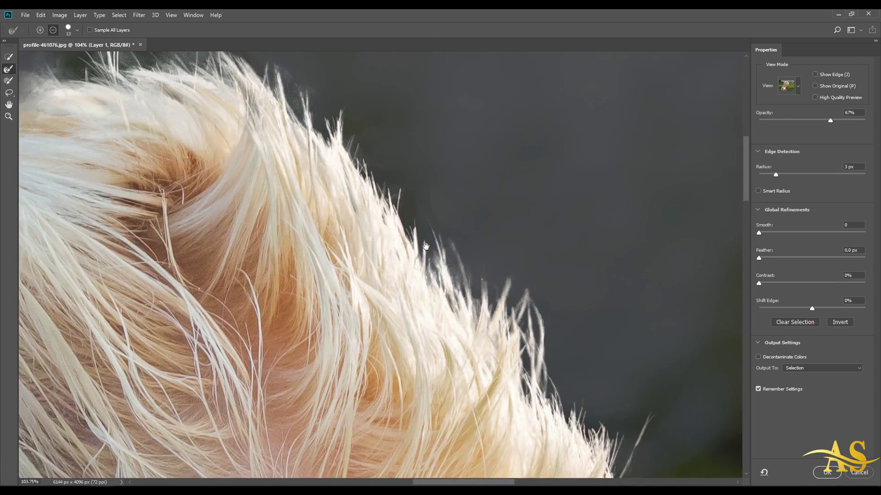
left_click_drag(415, 243, 475, 320)
left_click_drag(372, 185, 365, 147)
Clean up the hair edge over the crown and back of the head with the 13 px brush and apply the refined selection
mouse_move(102, 182)
left_mouse_down()
mouse_move(509, 188)
mouse_move(299, 239)
left_mouse_up()
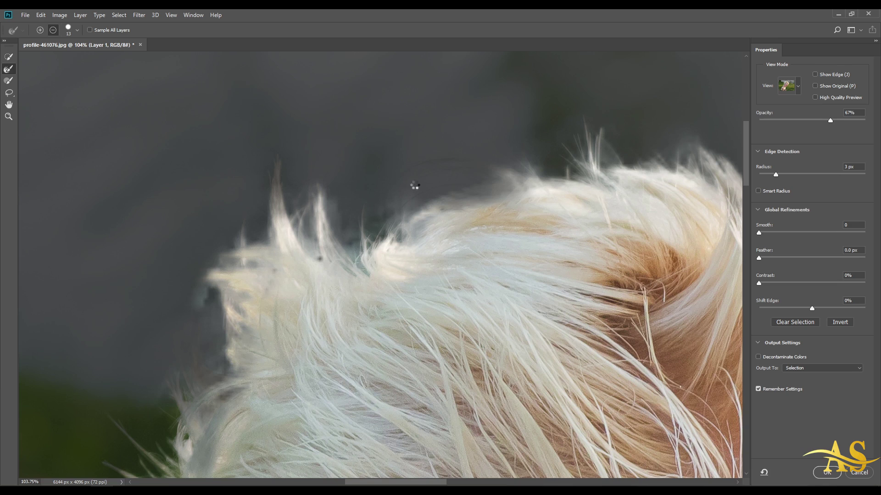
left_click_drag(415, 185, 473, 107)
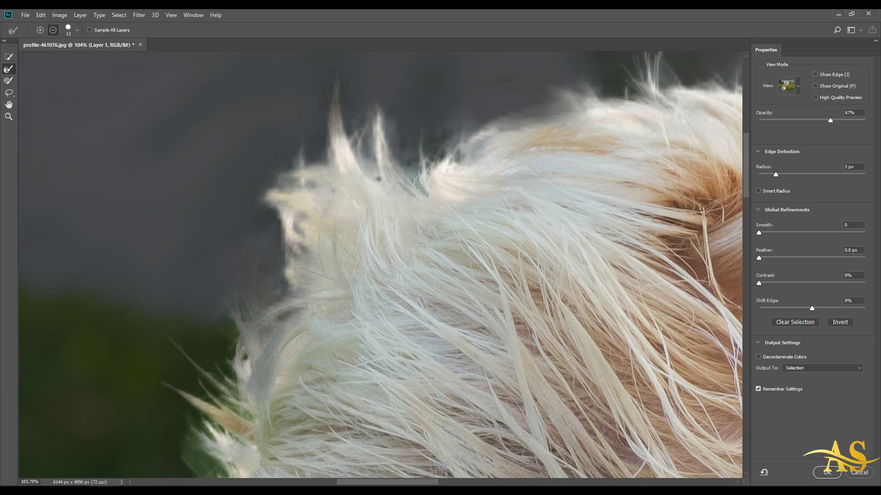
left_click_drag(292, 275, 317, 178)
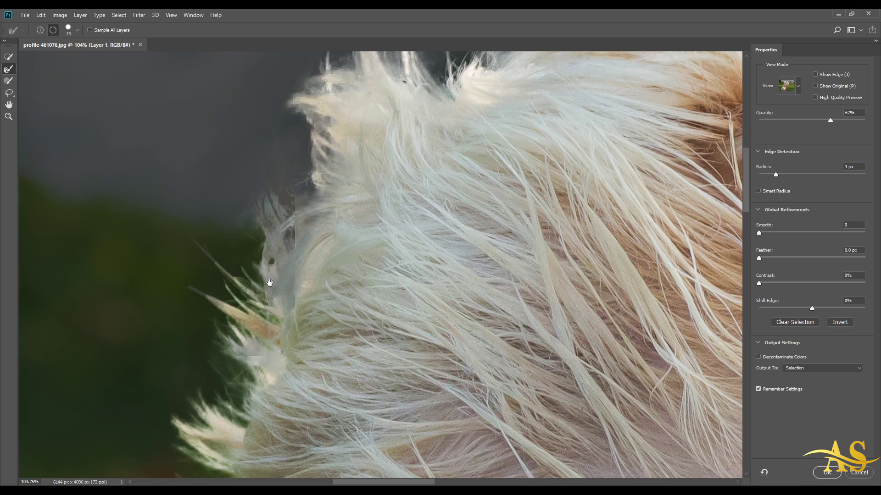
left_click_drag(269, 283, 262, 214)
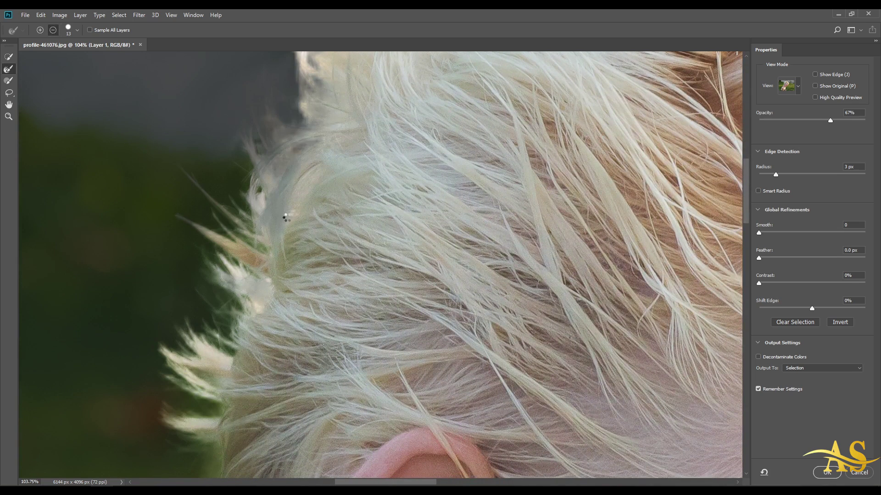
scroll(288, 218, "down", 1)
scroll(288, 218, "down", 4)
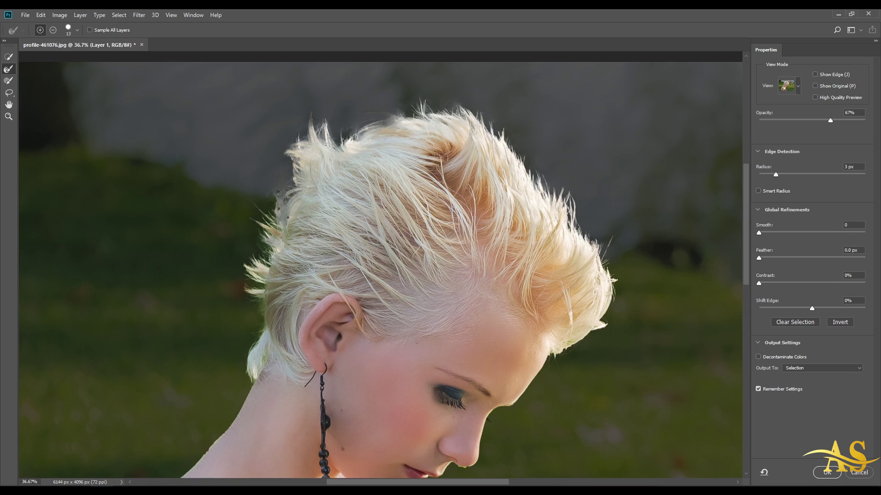
key("alt")
left_click(831, 471)
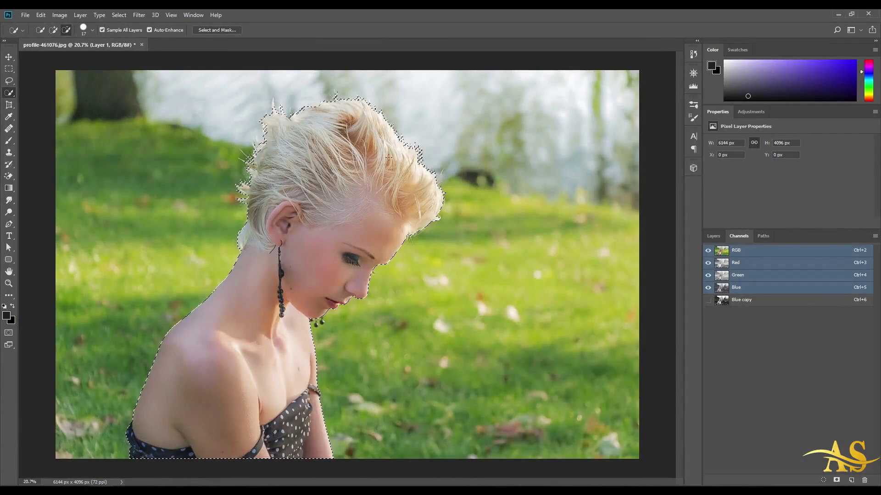
Check the selection outline around the hair and reopen the selection in Select and Mask
scroll(247, 140, "up", 3)
scroll(247, 139, "up", 1)
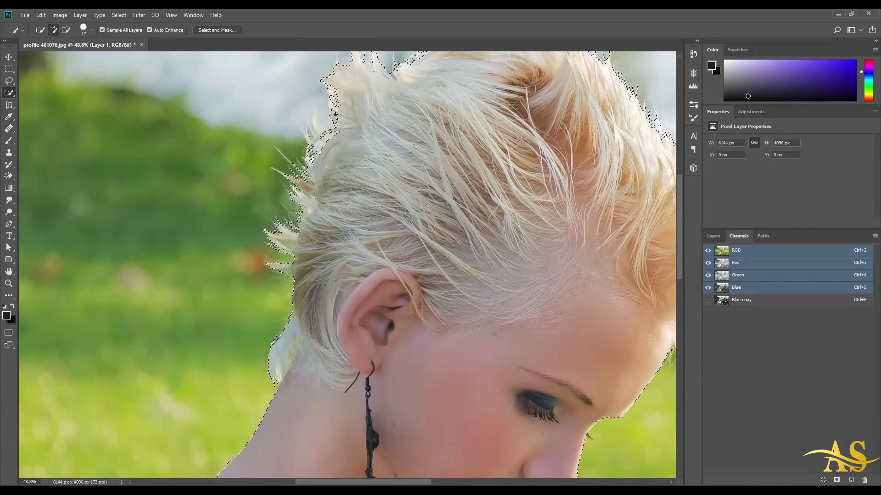
scroll(320, 111, "up", 2)
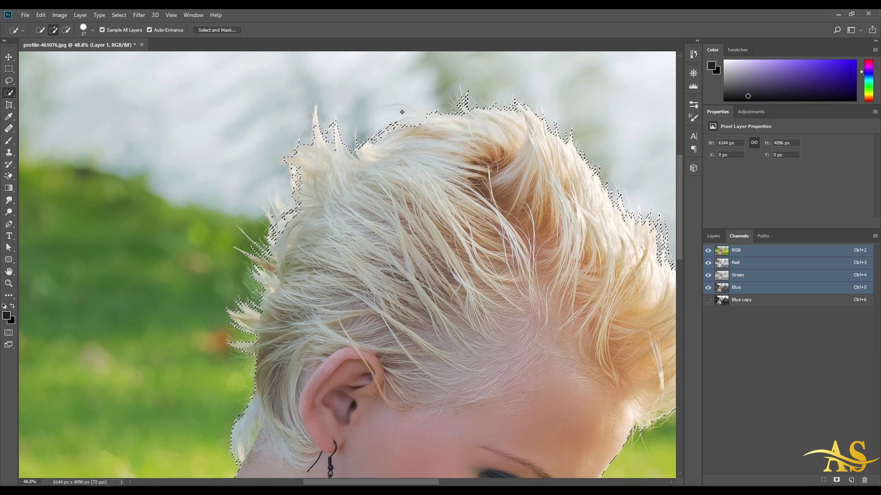
left_click_drag(457, 127, 365, 154)
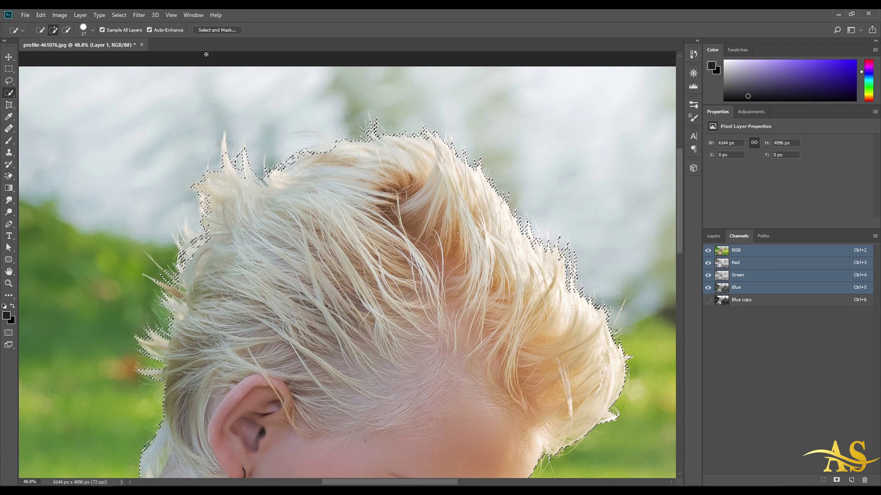
key("alt")
scroll(464, 244, "down", 3)
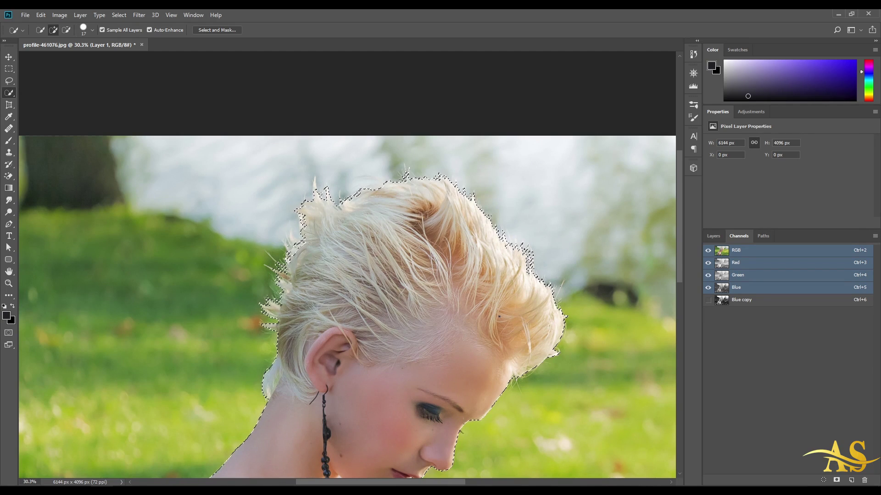
left_click(222, 30)
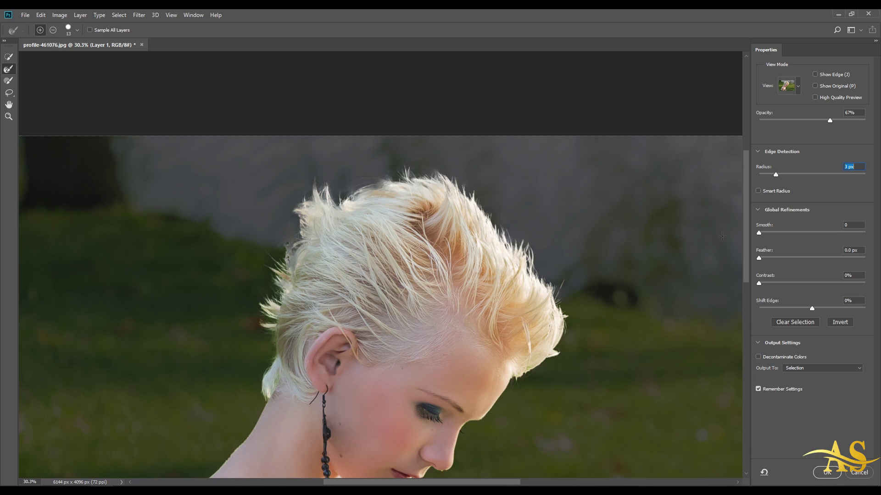
Set the selection's Smooth to 12, comparing its effect along the neck and shoulder edges
left_click_drag(760, 233, 763, 232)
key("alt")
key("ctrl+plus")
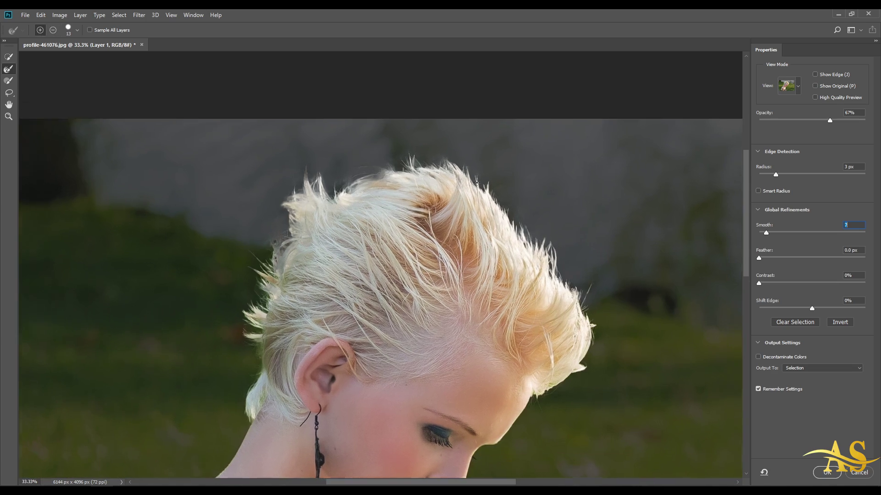
key("ctrl+plus")
left_click_drag(766, 233, 770, 233)
left_click_drag(473, 265, 497, 206)
left_click_drag(384, 359, 435, 267)
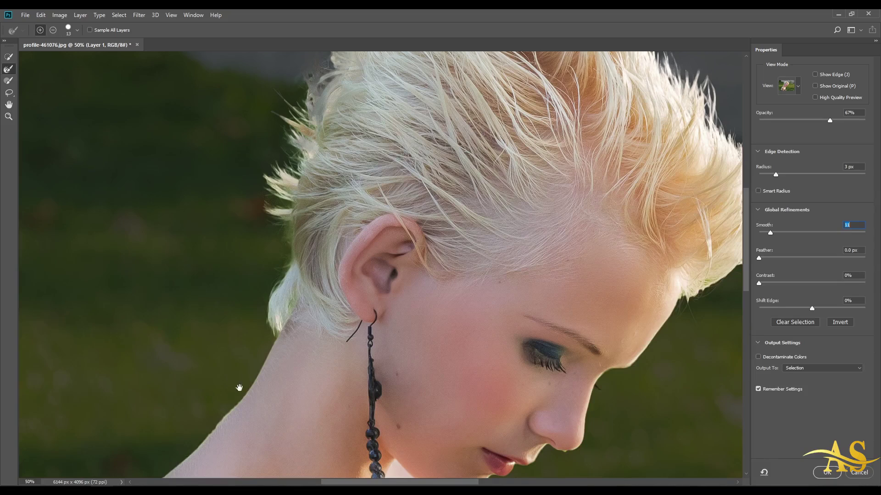
left_click_drag(241, 424, 315, 309)
left_click_drag(250, 354, 320, 267)
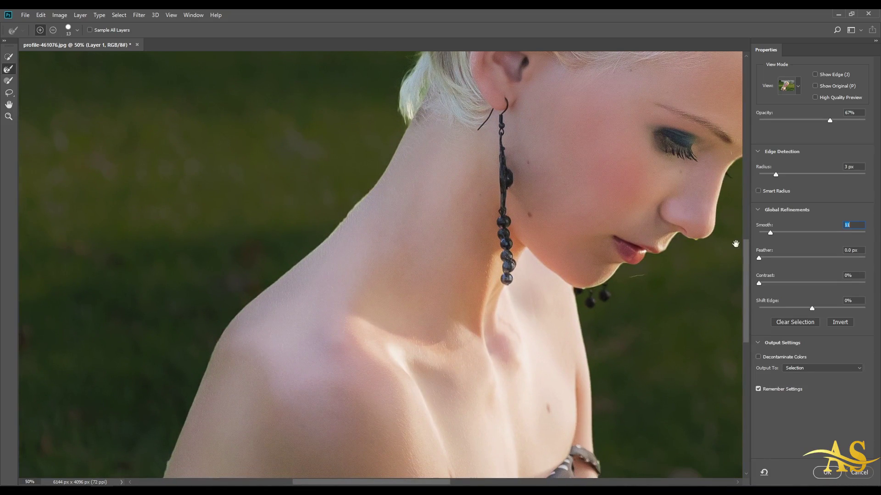
left_click_drag(769, 233, 758, 233)
left_click_drag(766, 233, 771, 232)
Check the smoothed edges from the shoulder up to the hair and apply the selection
left_click_drag(447, 472, 459, 251)
left_click_drag(556, 62, 383, 370)
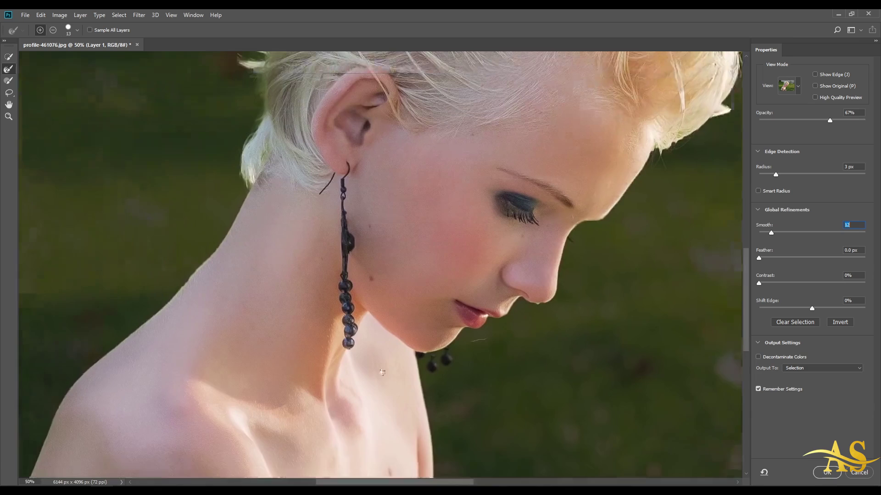
left_click_drag(509, 122, 405, 335)
left_click_drag(615, 161, 572, 274)
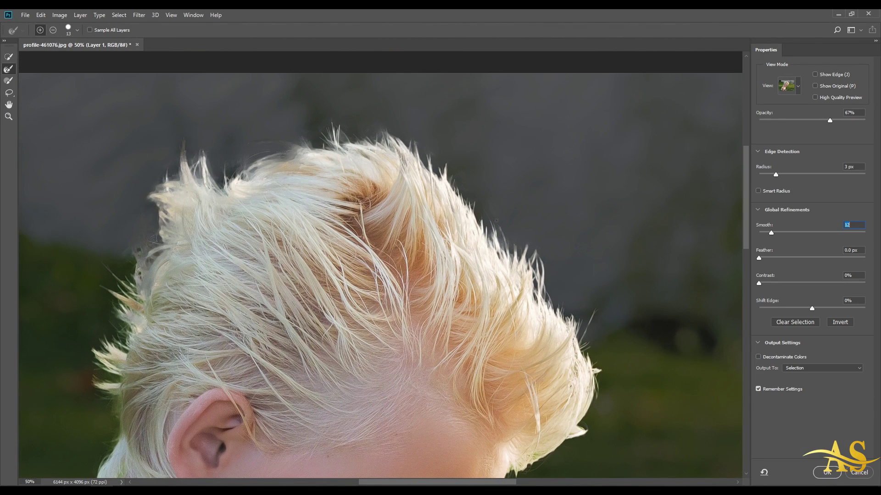
left_click(827, 472)
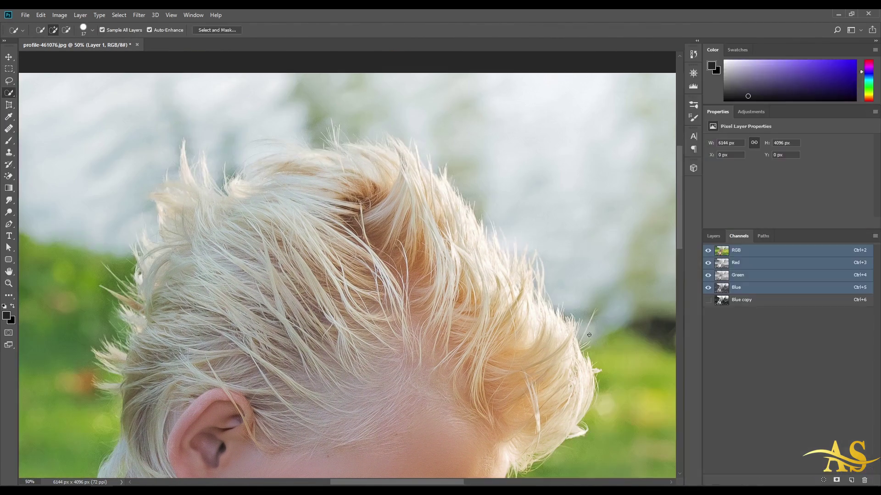
Show the document's layers and toggle the Background layer's visibility to examine Layer 1 on its own
scroll(594, 326, "down", 3)
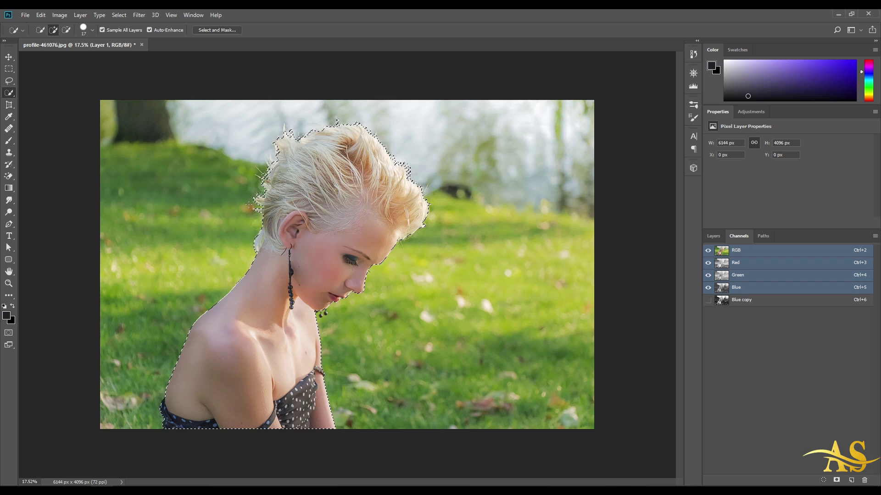
left_click(713, 237)
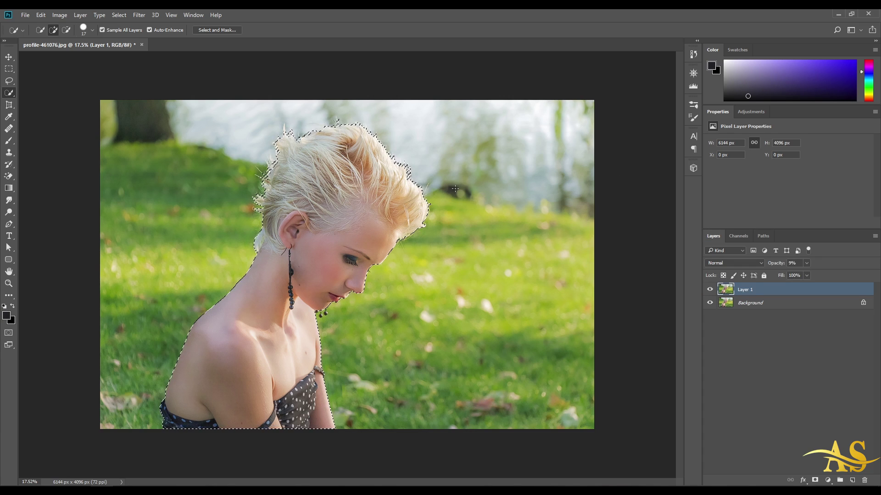
left_click(710, 303)
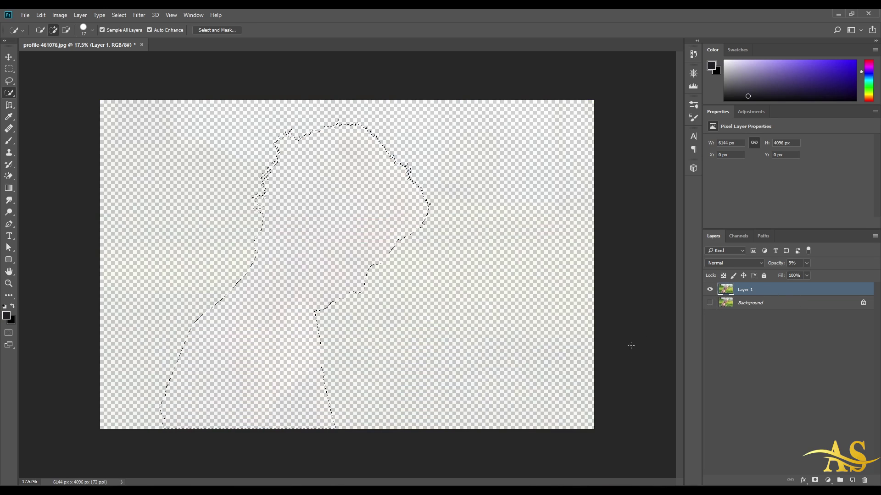
left_click(710, 303)
Select the Background layer, hide Layer 1 and delete it while keeping the woman's selection active
left_click(751, 306)
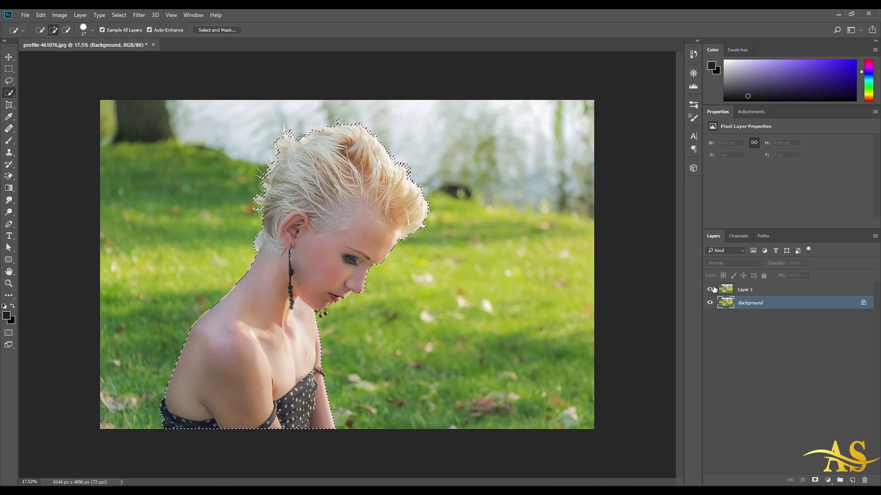
left_click(710, 289)
left_click_drag(744, 292, 864, 480)
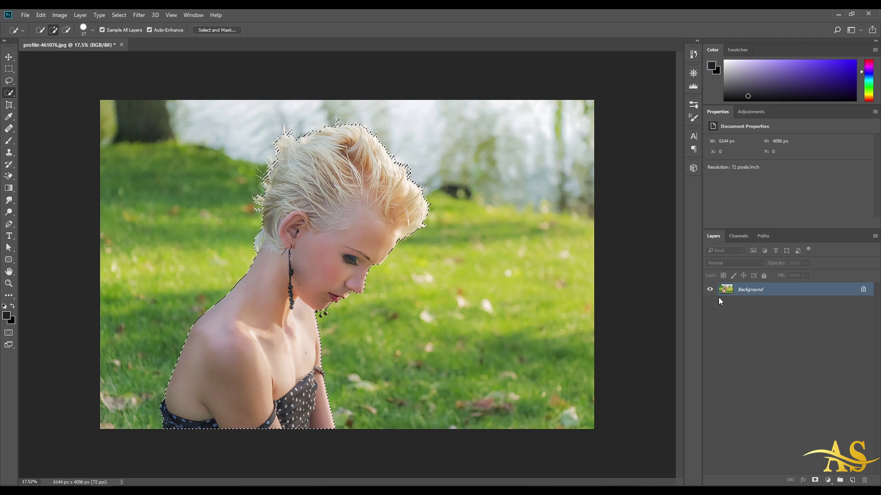
Add a layer mask to the photo from the woman's selection and set the layer previews to Large Thumbnails
left_click(816, 481)
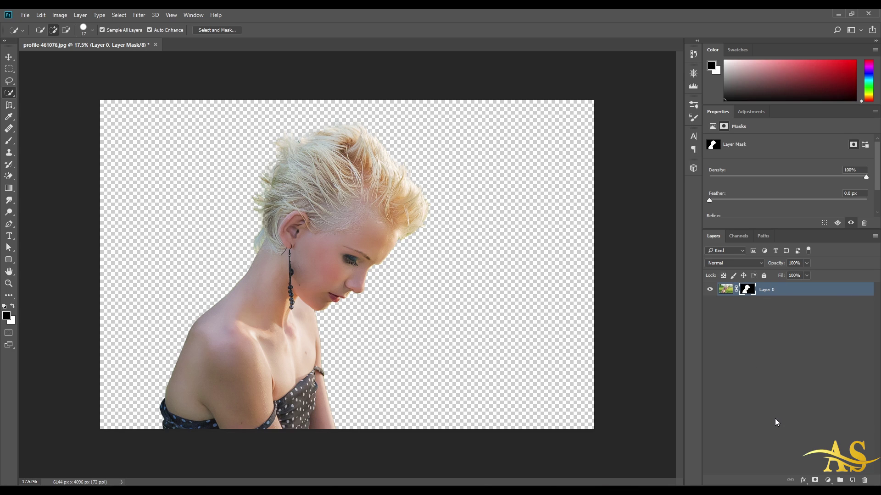
right_click(747, 289)
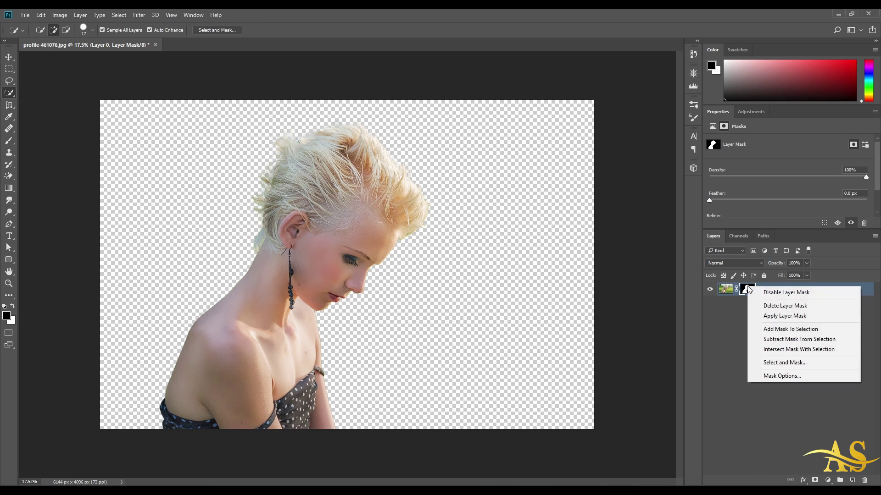
left_click(732, 326)
right_click(779, 288)
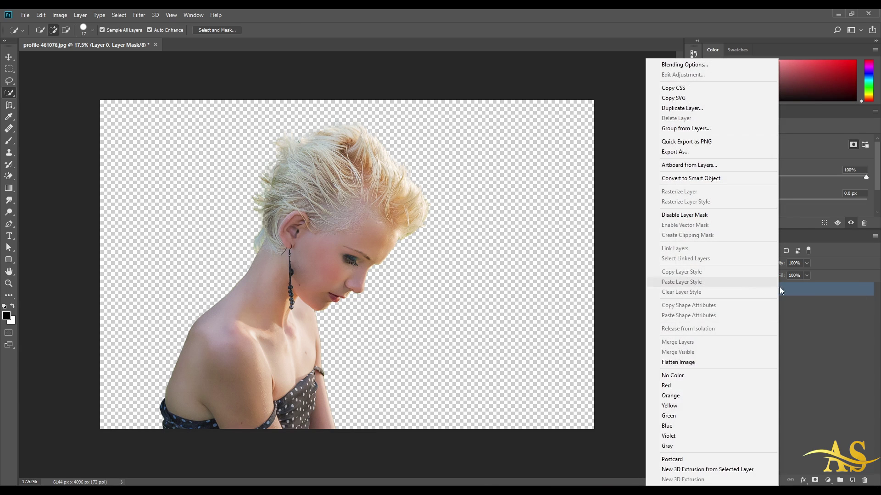
left_click(779, 287)
right_click(725, 288)
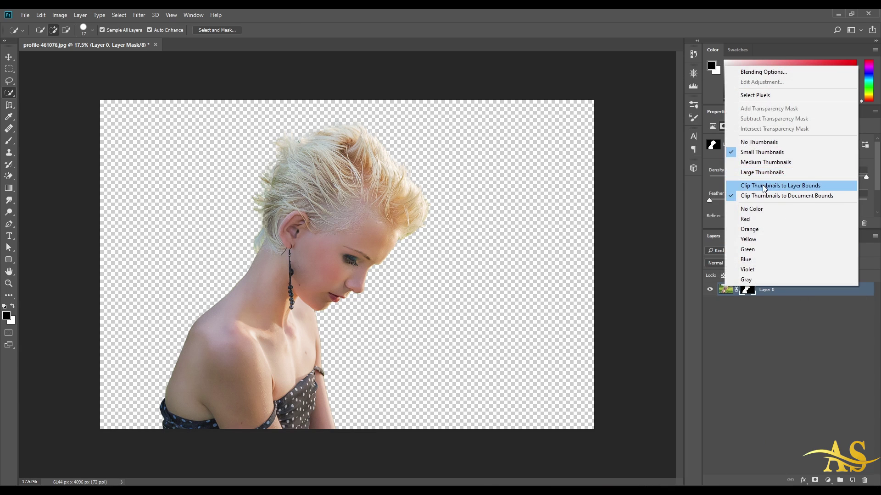
left_click(765, 162)
right_click(733, 296)
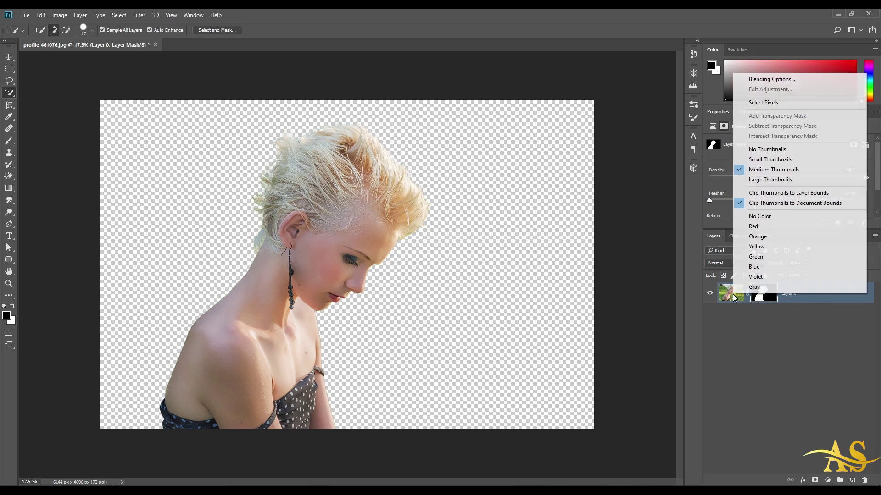
left_click(761, 180)
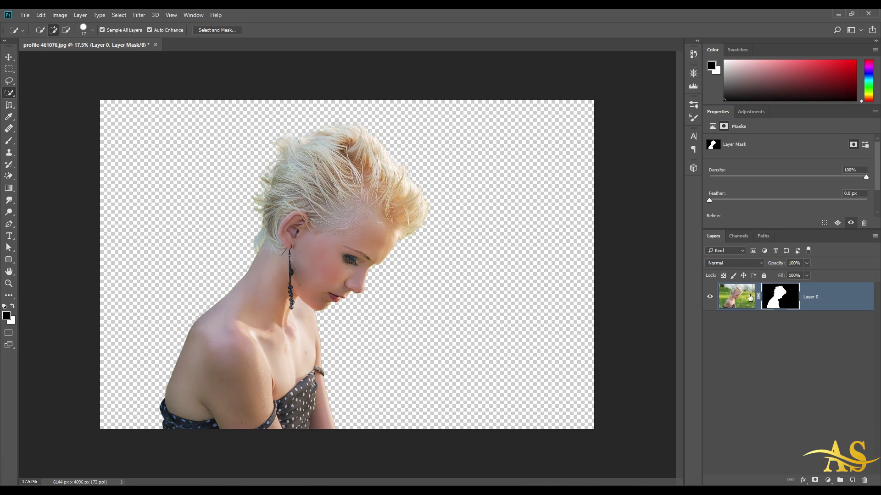
Display Layer 0's mask on its own and paint the grey patches at the nape hair white with a size 137 brush
left_click(780, 295, "alt")
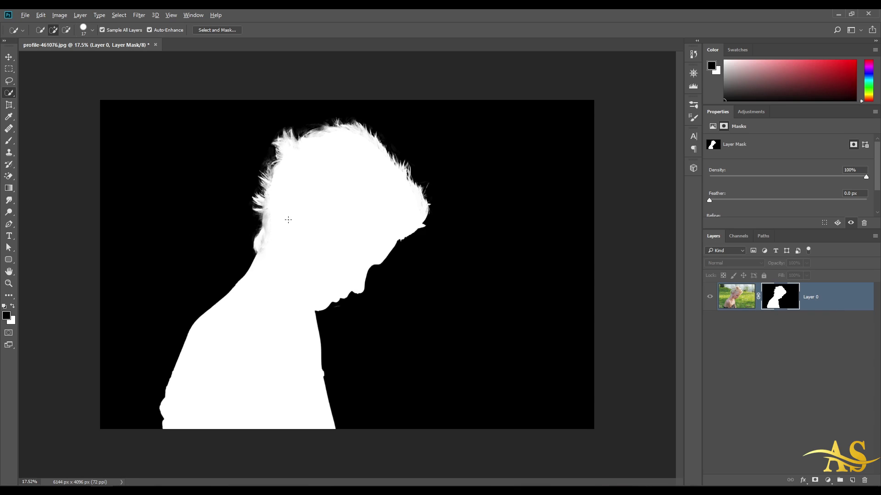
scroll(216, 279, "up", 2)
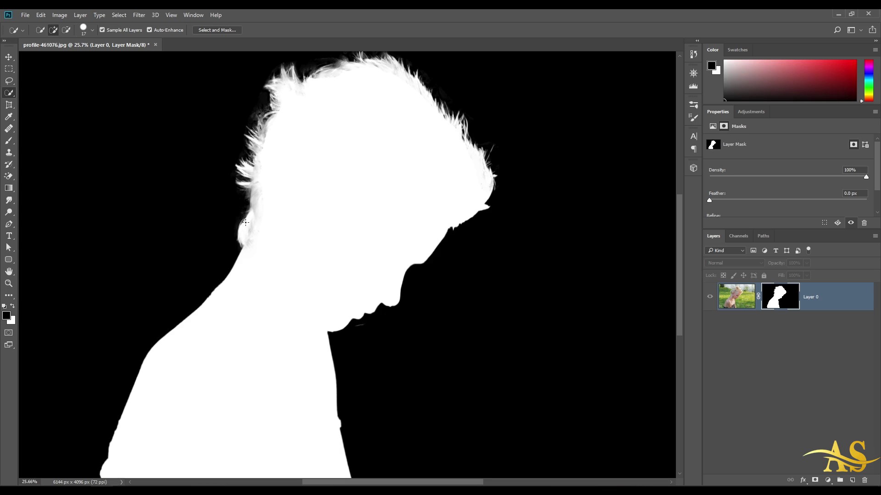
key("b")
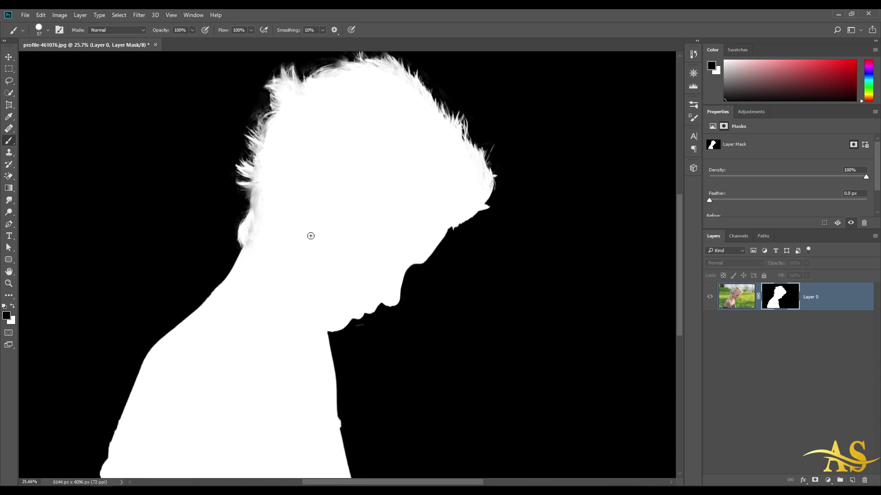
scroll(298, 213, "up", 4)
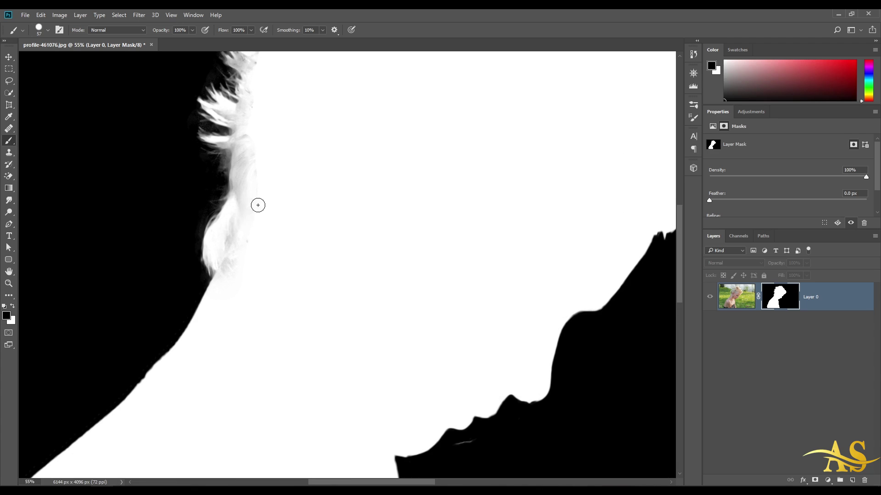
key("x")
mouse_move(245, 213)
left_mouse_down()
mouse_move(252, 165)
mouse_move(240, 211)
mouse_move(272, 204)
mouse_move(282, 98)
left_mouse_up()
mouse_move(253, 154)
left_mouse_down()
mouse_move(229, 257)
mouse_move(247, 252)
left_mouse_up()
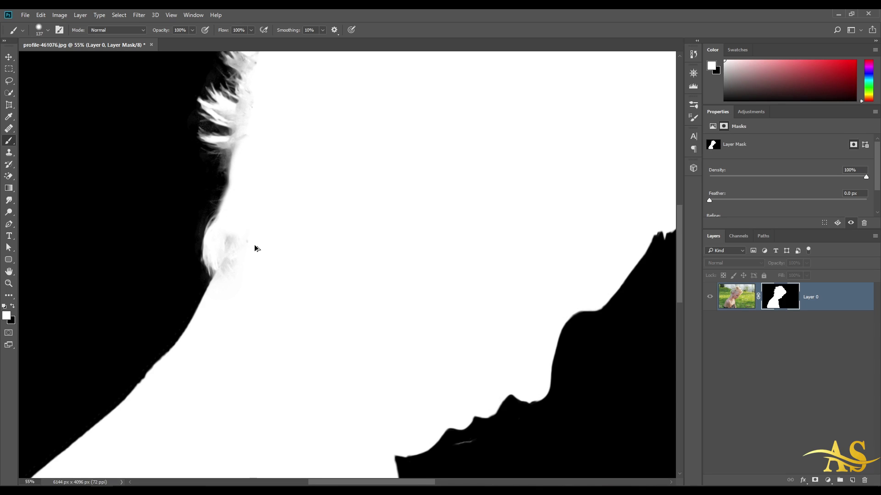
mouse_move(261, 197)
left_mouse_down()
mouse_move(228, 254)
mouse_move(244, 288)
left_mouse_up()
Paint the remaining grey areas inside the mask's hair white along the crown and front, keeping the fine outer strands
scroll(244, 288, "up", 3)
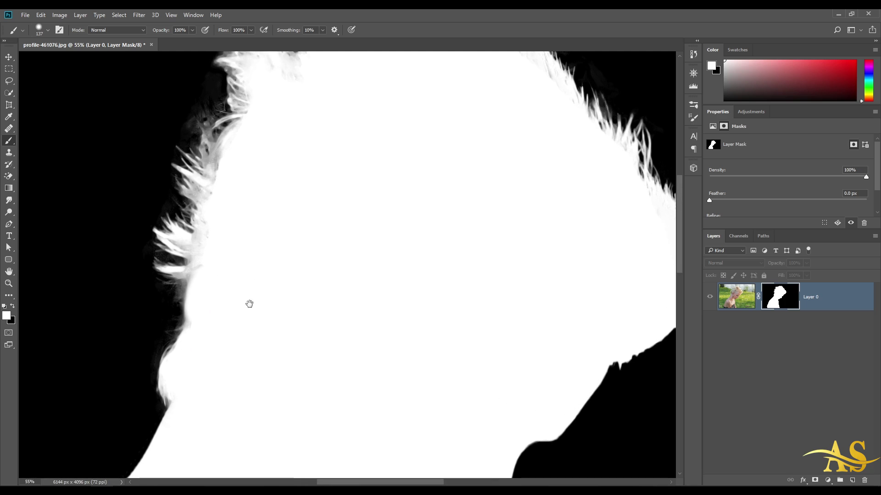
left_click_drag(269, 156, 245, 283)
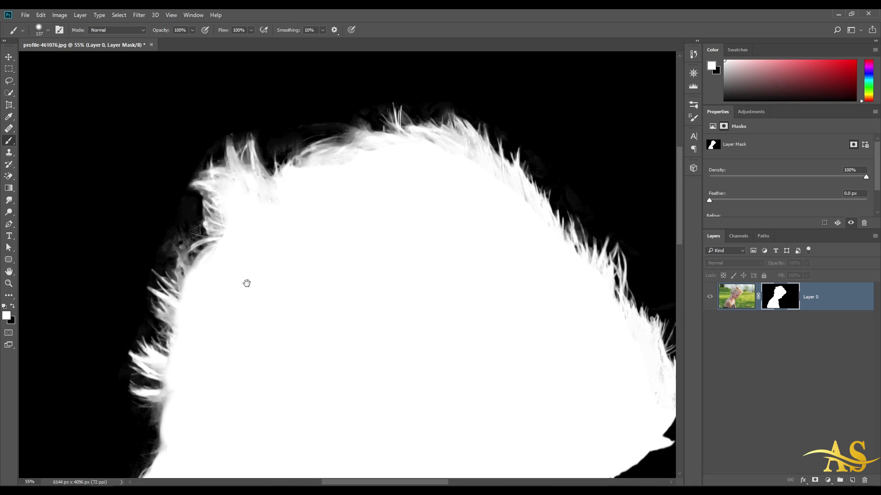
mouse_move(314, 298)
left_mouse_down()
mouse_move(419, 297)
mouse_move(450, 235)
mouse_move(267, 225)
left_mouse_up()
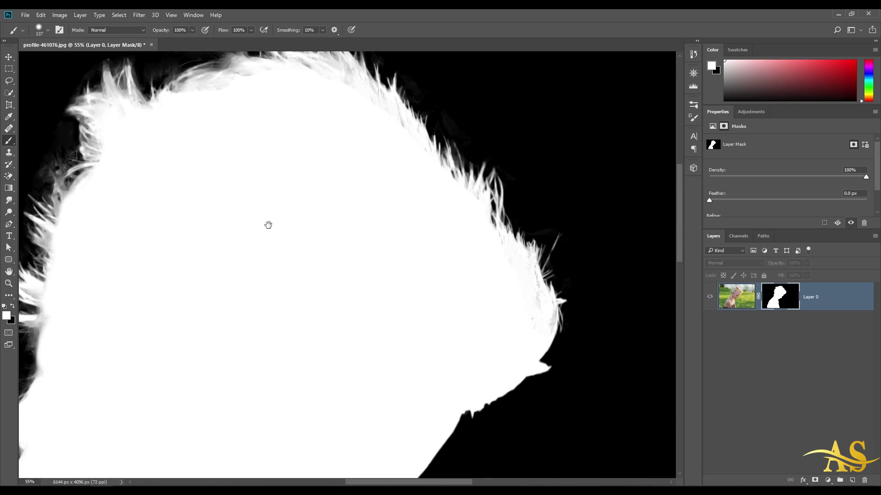
mouse_move(302, 79)
left_mouse_down()
mouse_move(391, 169)
mouse_move(424, 232)
left_mouse_up()
key("ctrl+z")
mouse_move(324, 85)
left_mouse_down()
mouse_move(353, 87)
mouse_move(385, 129)
left_mouse_up()
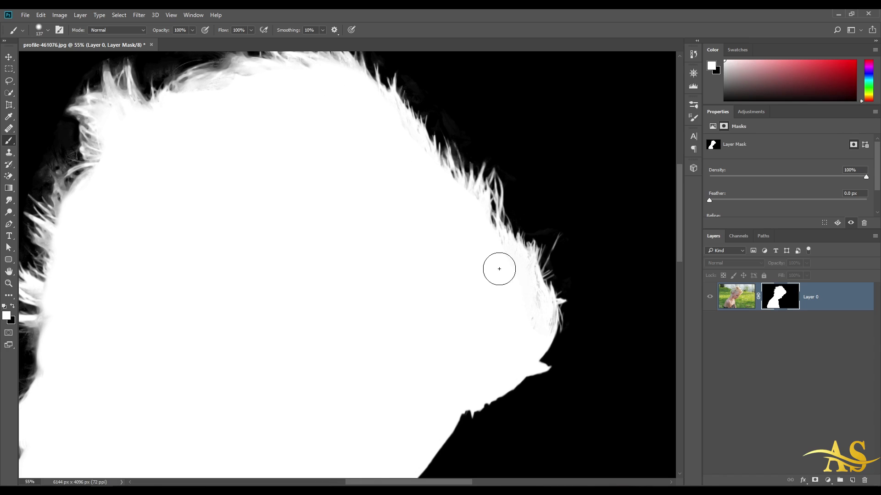
scroll(527, 301, "down", 2)
left_click_drag(458, 356, 464, 264)
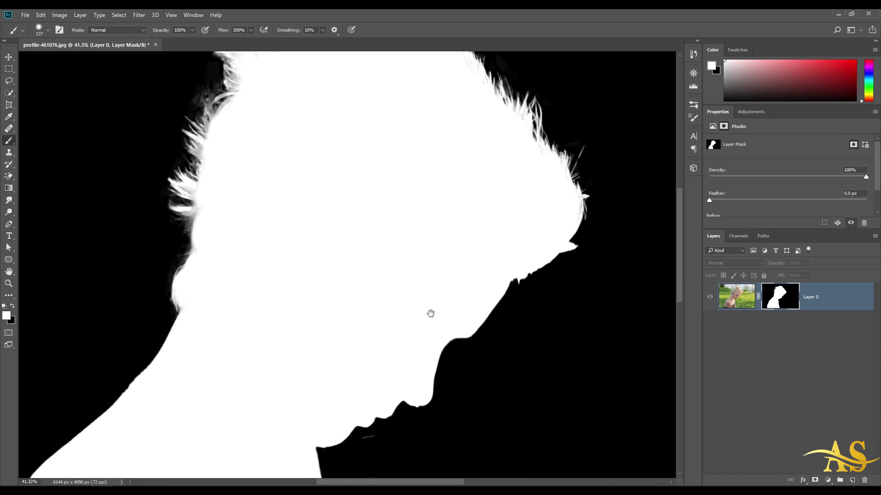
Paint the stray light streak below the lips black in the mask and return to the normal image view
scroll(426, 317, "up", 3)
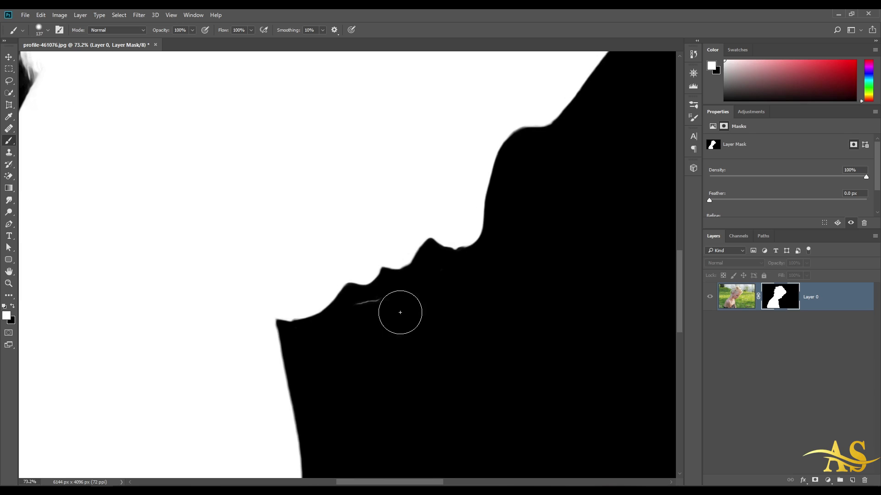
key("x")
left_click_drag(371, 313, 364, 318)
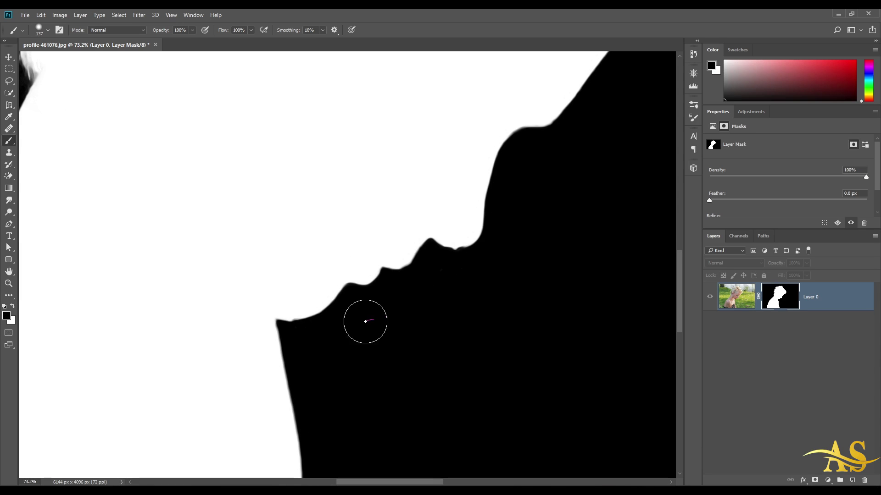
scroll(399, 341, "down", 4)
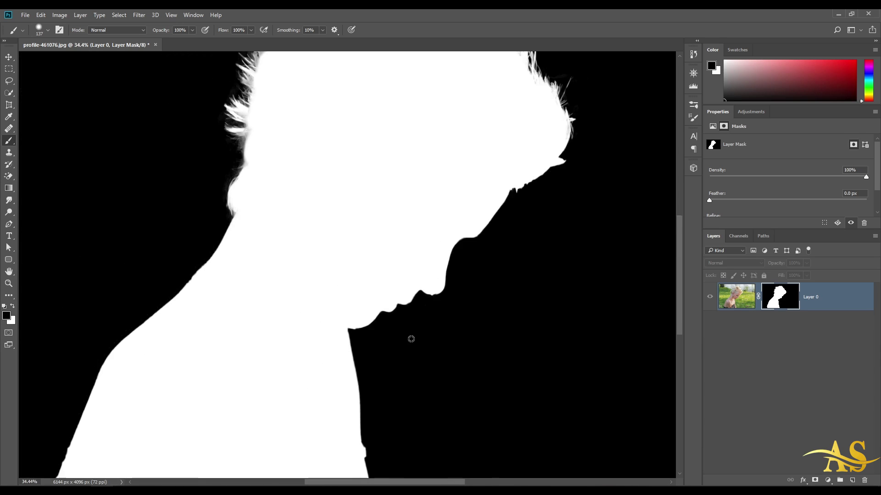
scroll(436, 280, "up", 6)
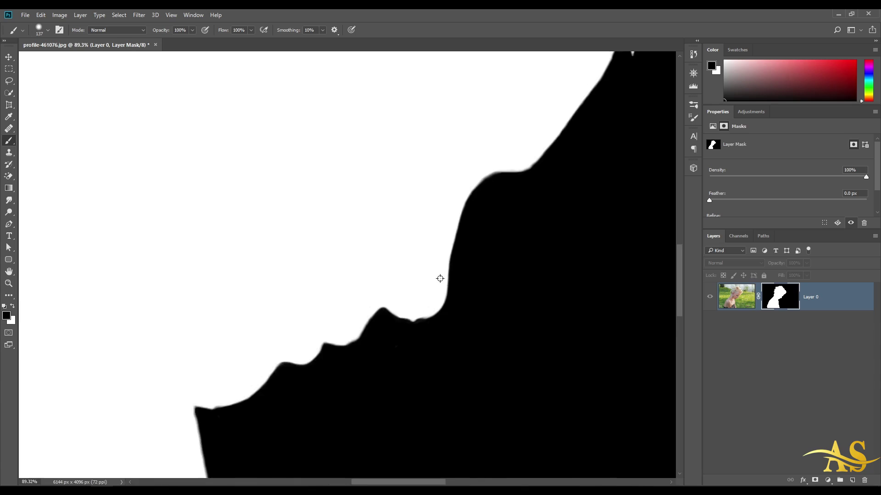
left_click(781, 300, "alt")
scroll(511, 299, "down", 5)
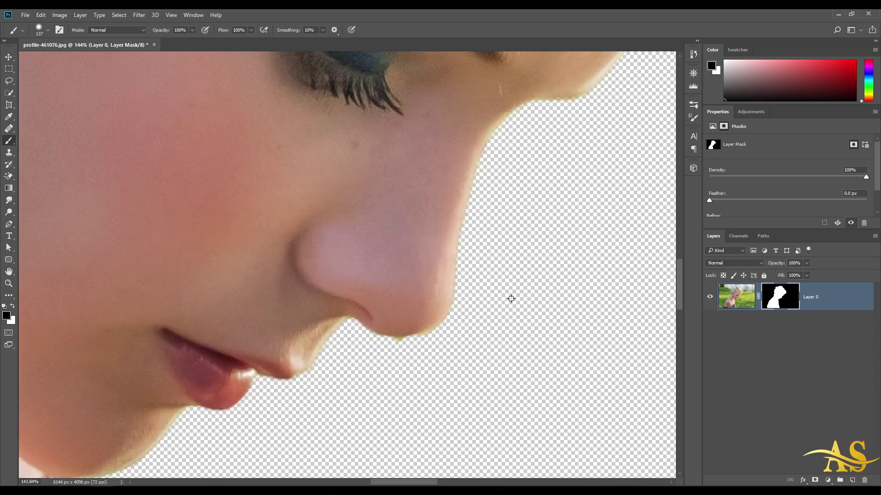
scroll(480, 304, "down", 5)
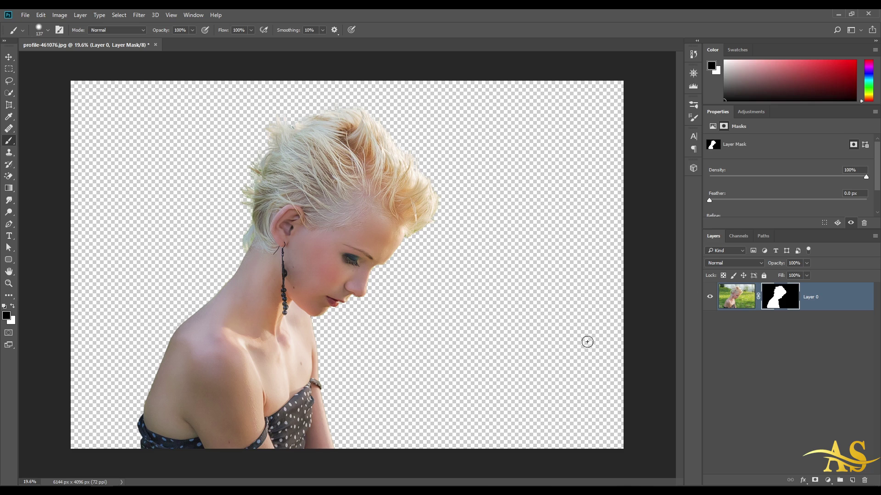
Disable Layer 0's mask, try applying it permanently and undo the application
right_click(775, 295)
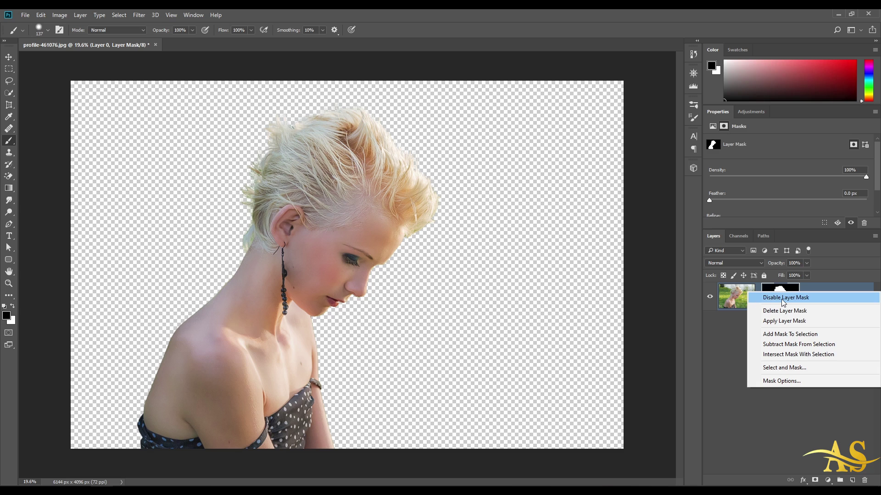
left_click(783, 299)
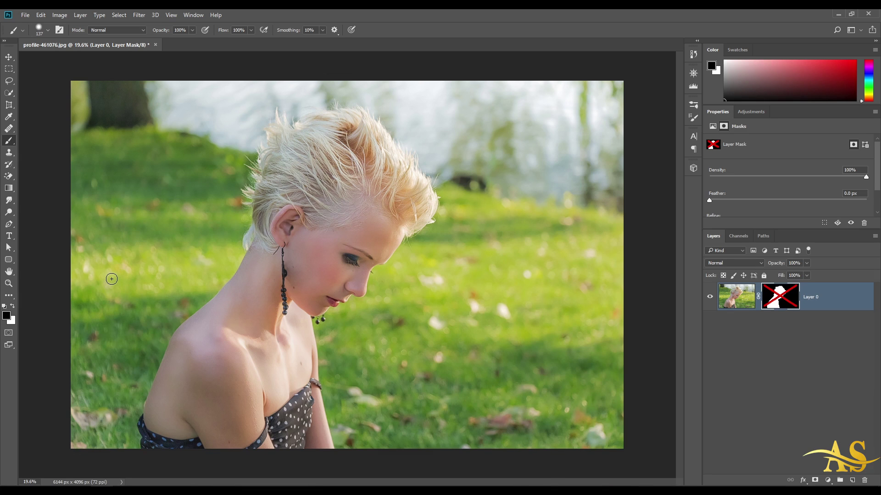
right_click(776, 294)
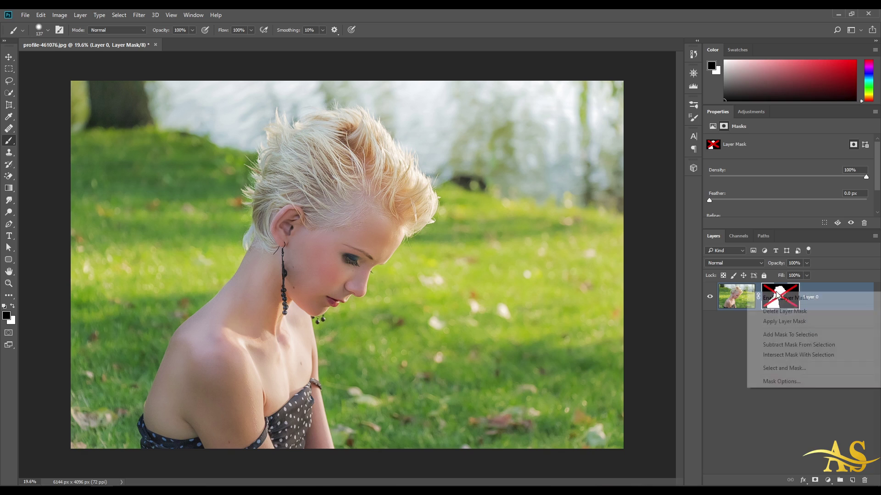
left_click(789, 322)
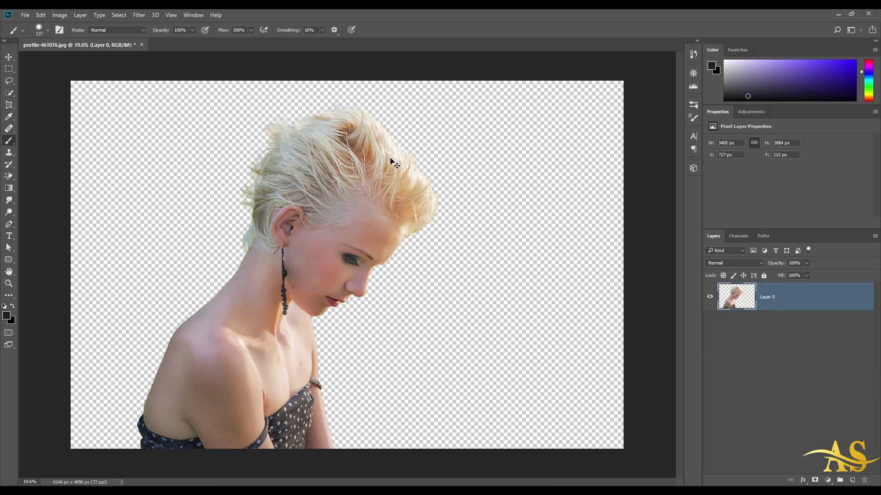
key("ctrl+z")
Try deleting Layer 0's mask, undo the deletion and enable the mask again
right_click(773, 298)
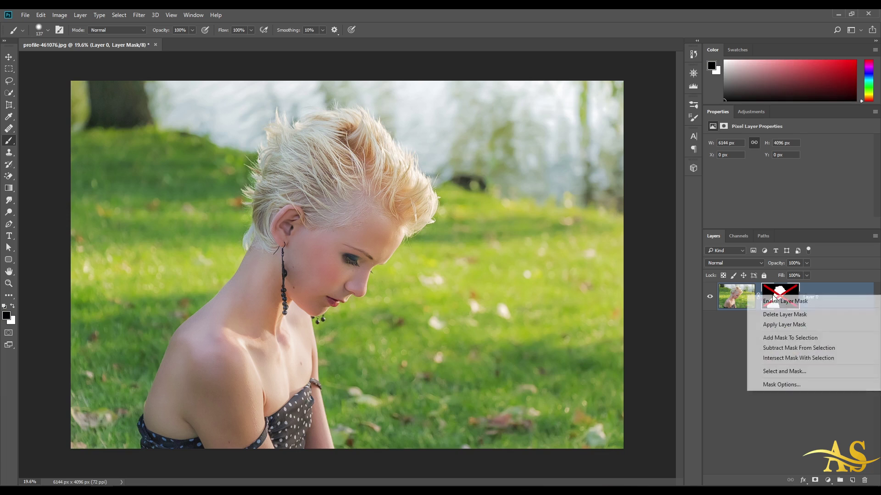
left_click(780, 315)
key("ctrl+z")
right_click(768, 299)
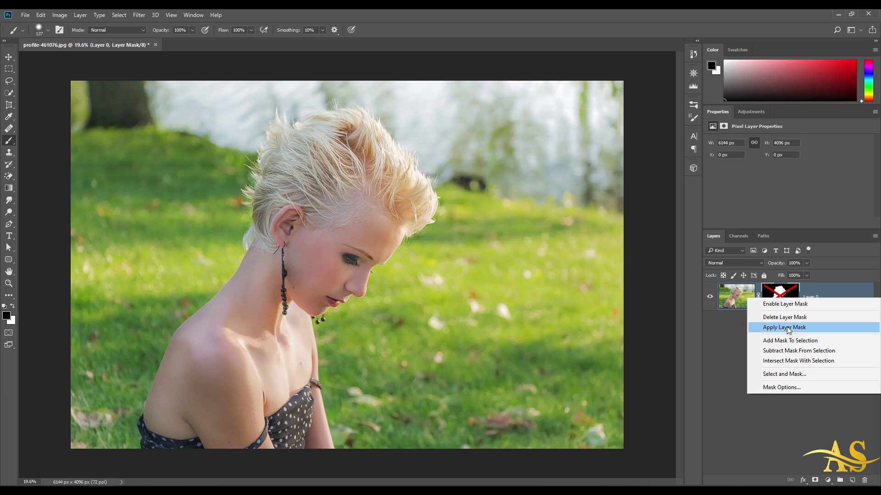
left_click(785, 304)
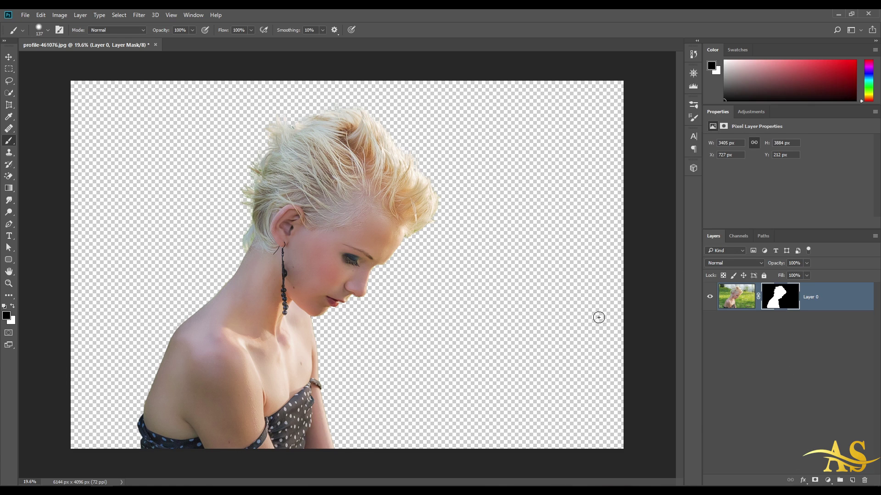
Create a new blank layer, try it beneath the masked Layer 0, and return it to the top
left_click(851, 480)
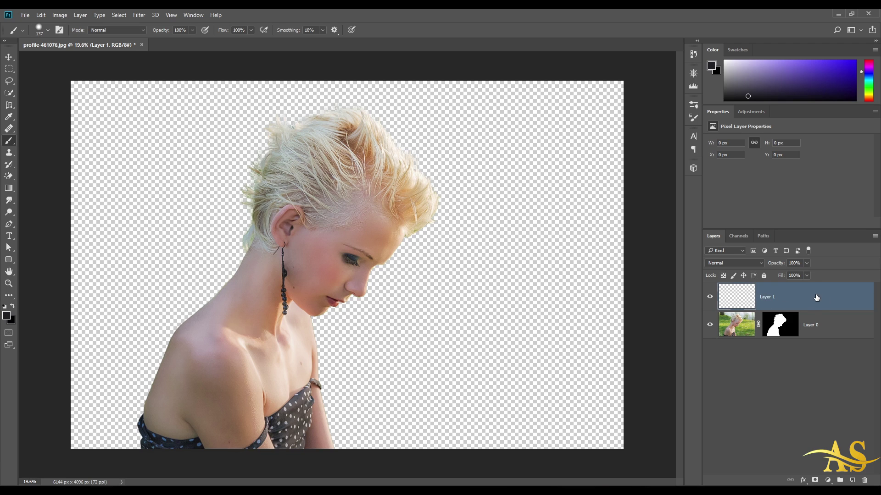
left_click_drag(817, 298, 822, 342)
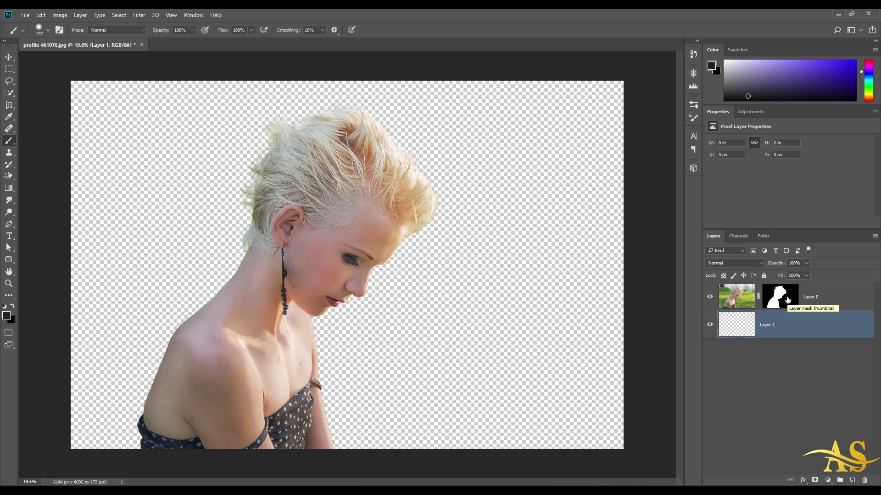
left_click_drag(809, 317, 816, 287)
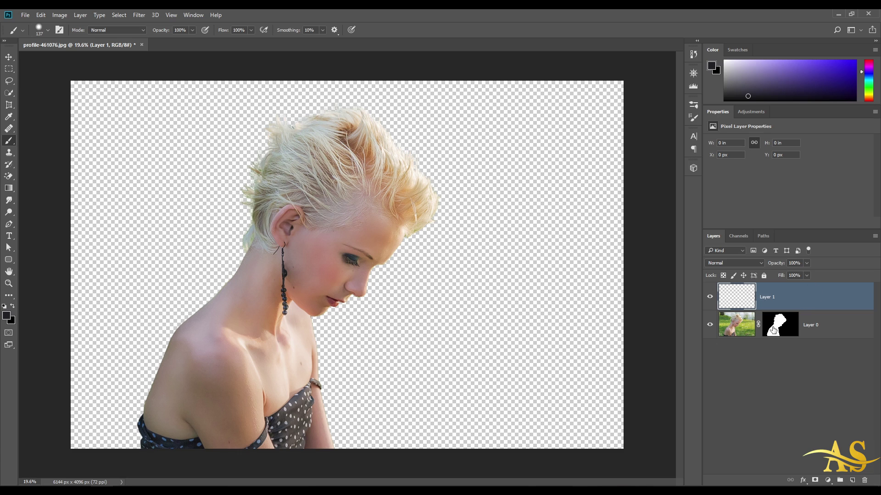
Fill the blank Layer 1 with black, chosen as a custom fill colour, in Normal mode at 100% opacity
left_click(40, 15)
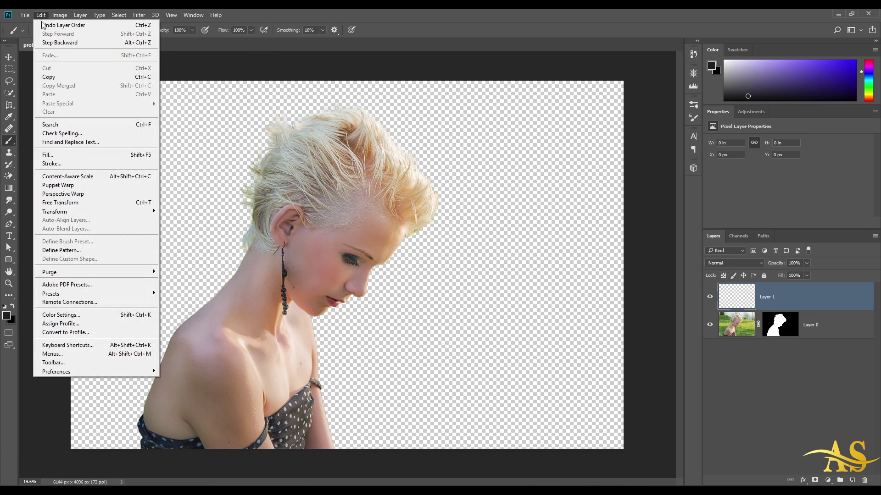
left_click(59, 155)
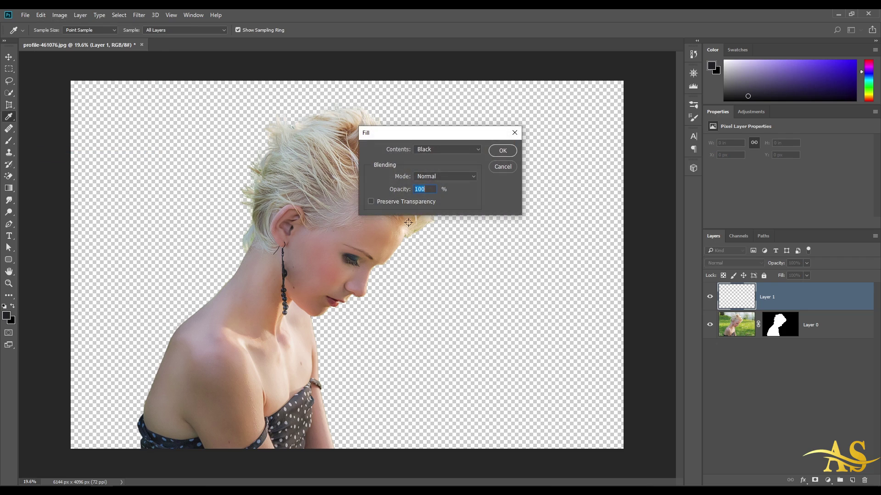
left_click(461, 150)
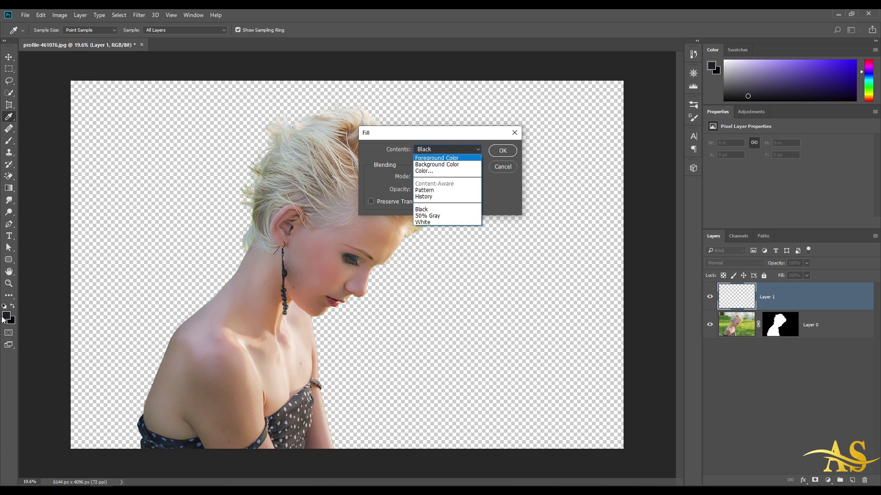
key("Down")
key("Down")
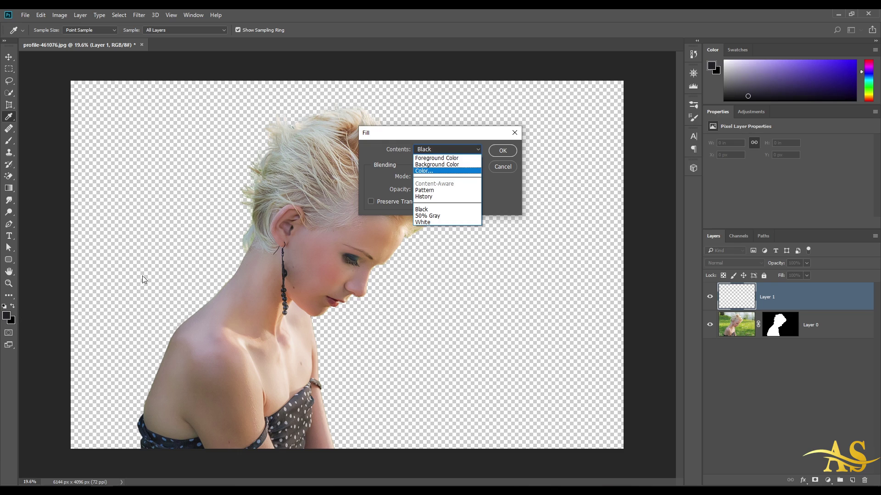
left_click(429, 173)
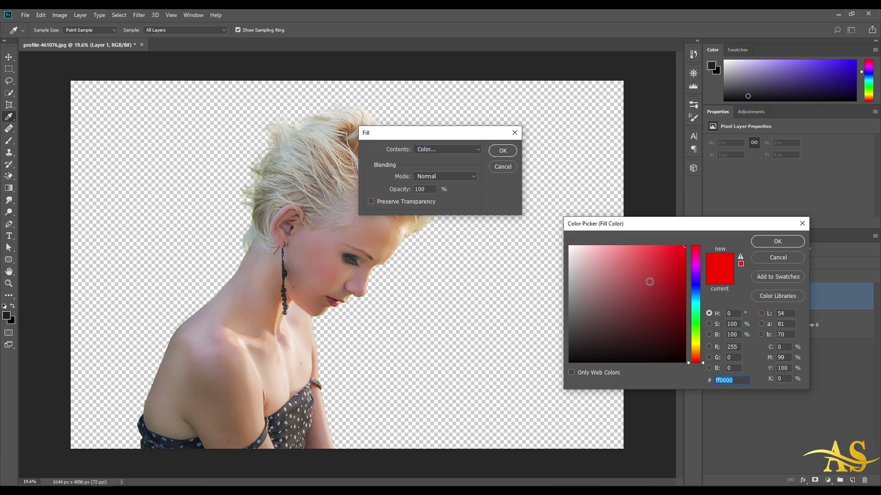
left_click_drag(653, 287, 472, 421)
left_click(778, 242)
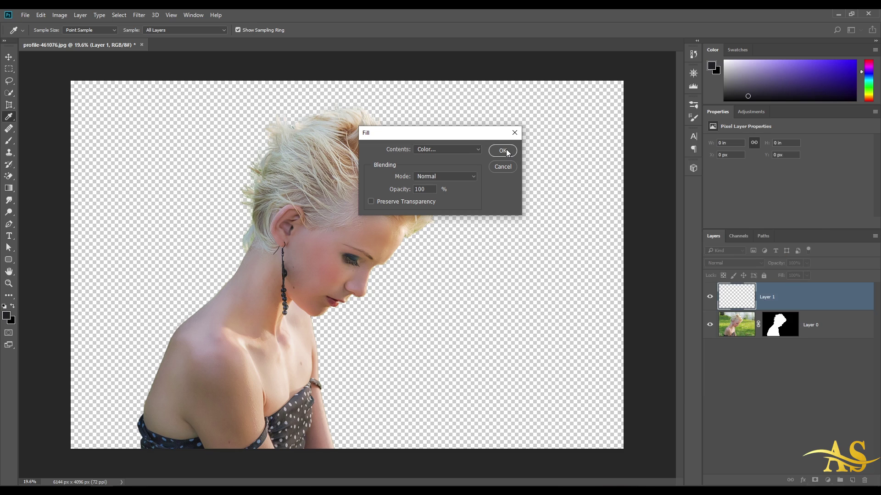
left_click(503, 151)
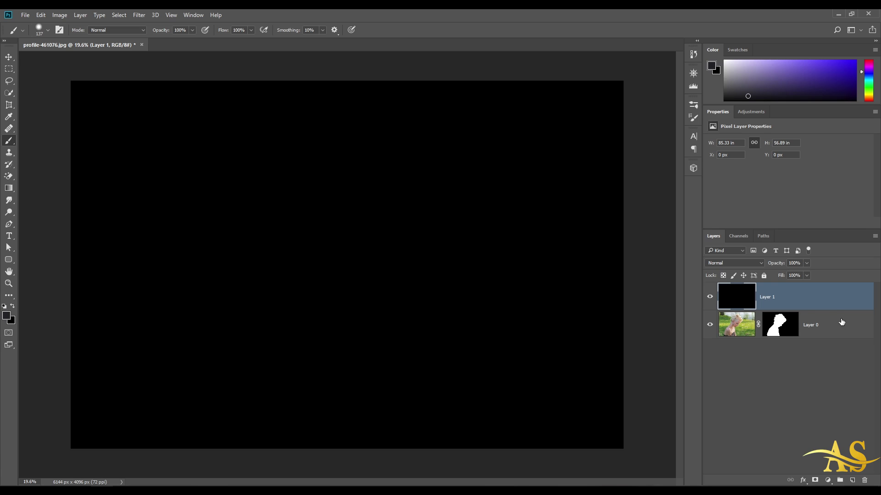
Move the black Layer 1 beneath the masked Layer 0 and inspect the hair edges against it
left_click_drag(834, 306, 786, 350)
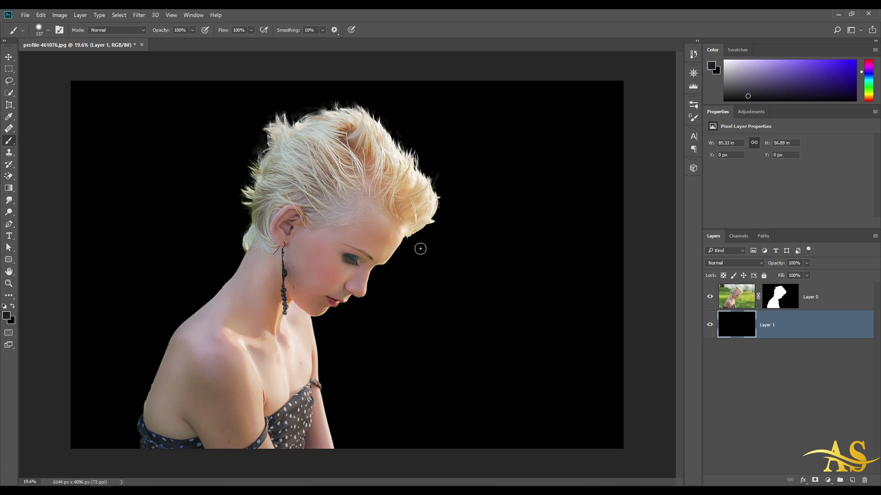
scroll(420, 249, "up", 1)
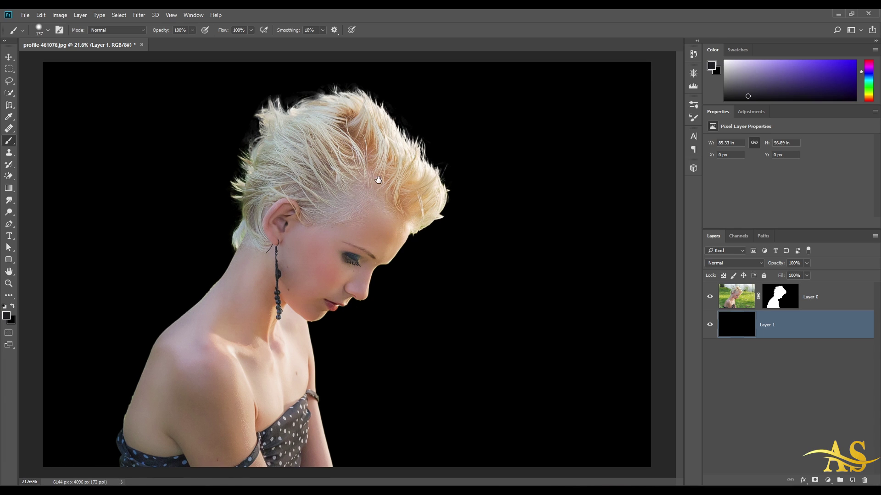
scroll(391, 276, "up", 5)
left_click_drag(413, 282, 414, 310)
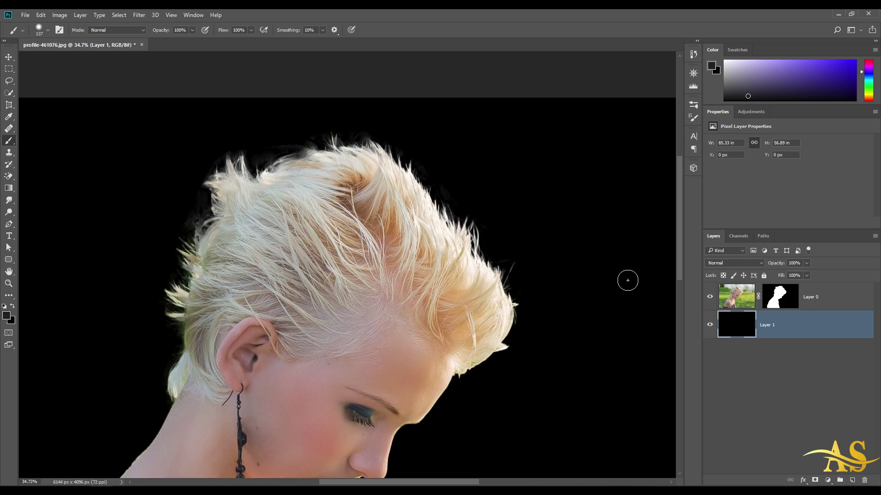
left_click_drag(453, 186, 465, 223)
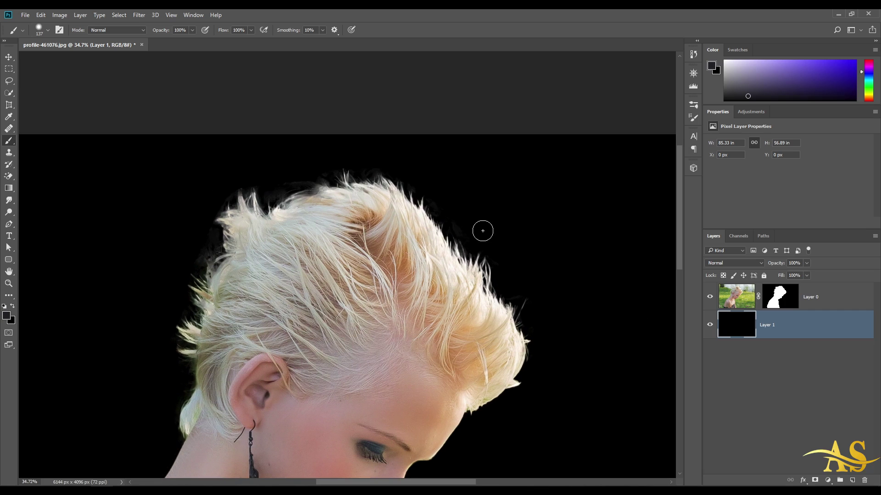
Set the background colour to bright red and fill Layer 1 with it to test the cutout
left_click(12, 321)
left_click(674, 246)
left_click(764, 240)
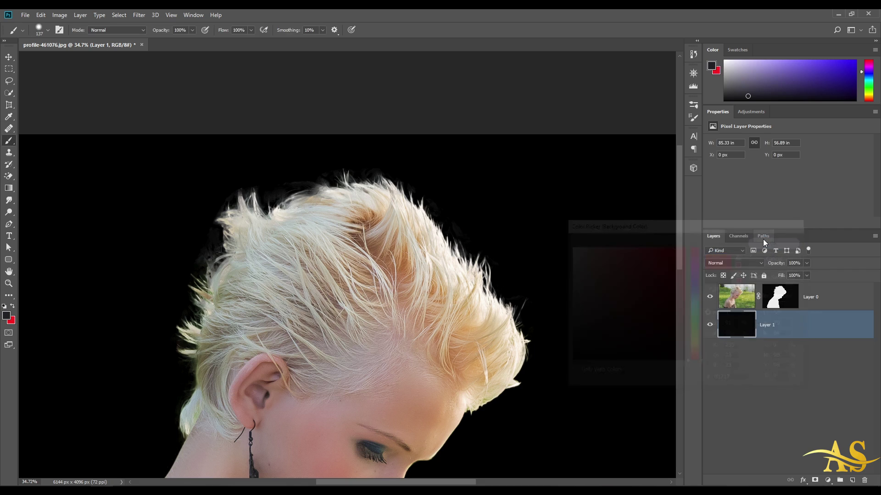
key("ctrl+BackSpace")
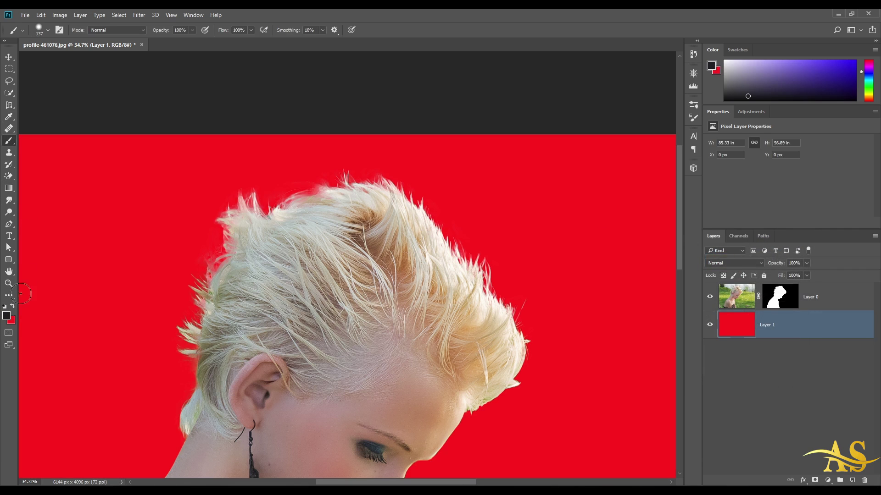
Set the background colour to cyan 17fcff, fill Layer 1 with it and examine the hair edges up close
left_click(11, 321)
left_click(698, 297)
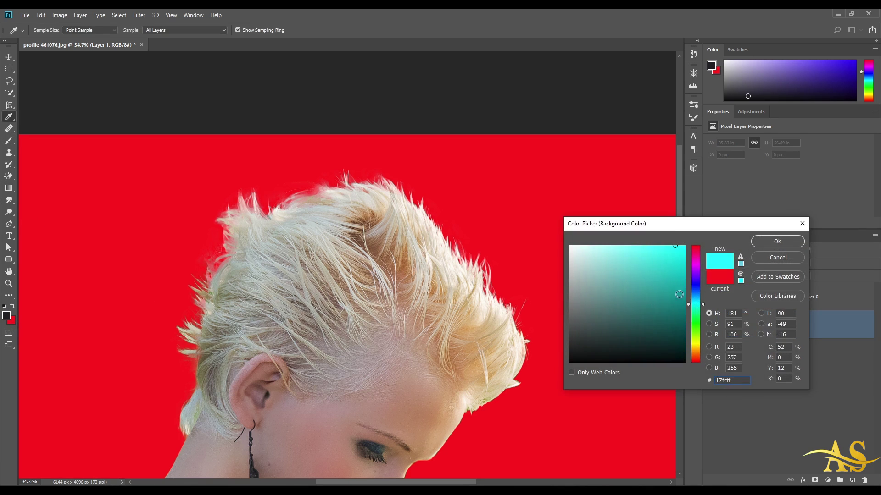
left_click(778, 242)
key("ctrl+BackSpace")
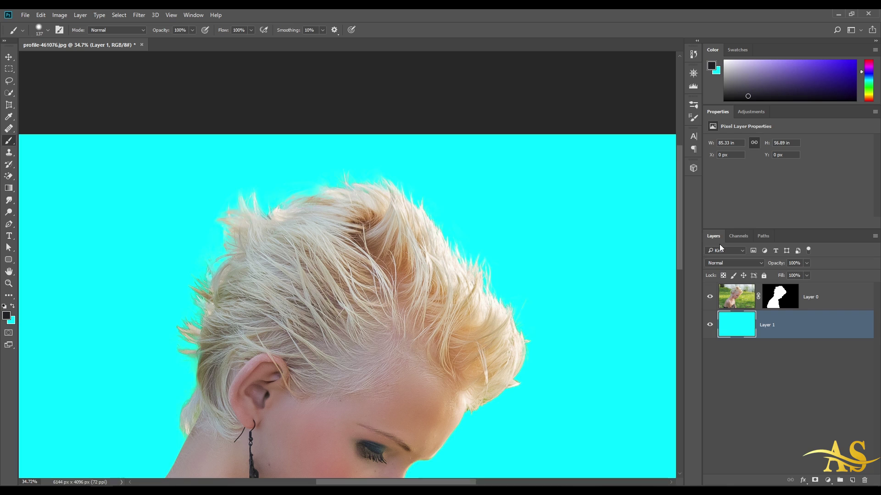
scroll(363, 143, "up", 5)
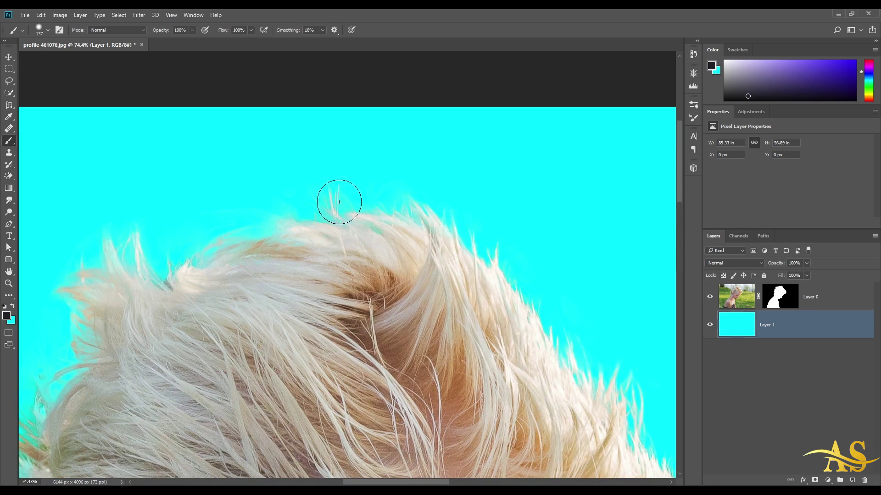
left_click_drag(469, 256, 437, 174)
scroll(295, 211, "down", 3)
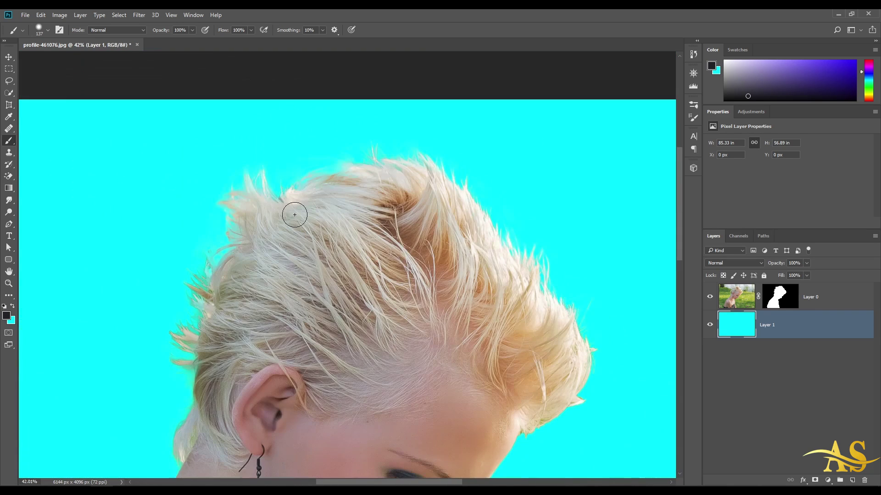
scroll(385, 197, "down", 1)
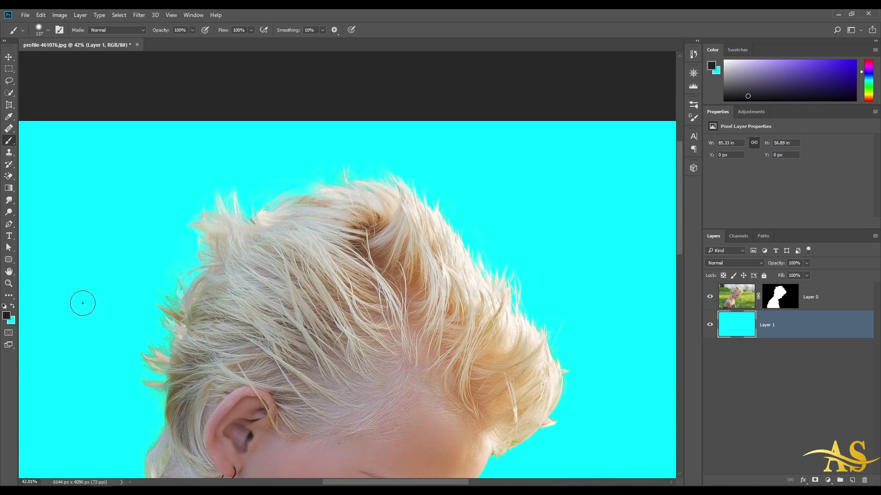
Set the background colour to black 000000 and refill Layer 1 with it
left_click(10, 320)
left_click_drag(626, 288, 498, 391)
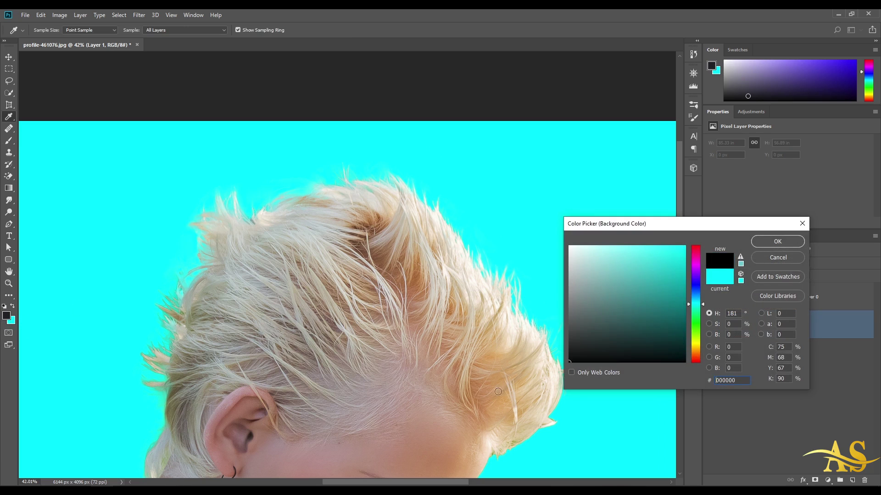
left_click(778, 241)
key("b")
key("ctrl+BackSpace")
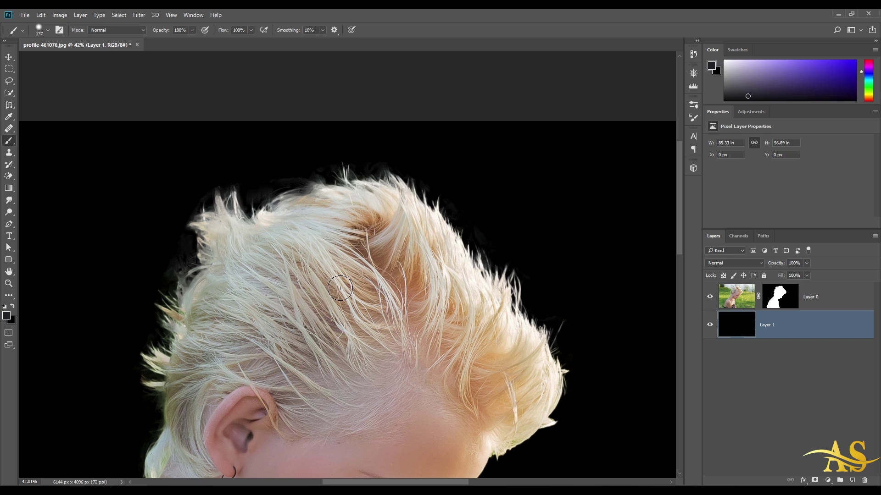
Switch to the Dodge tool with the Highlights range and 100% exposure, targeting Layer 0's mask
left_click(8, 212)
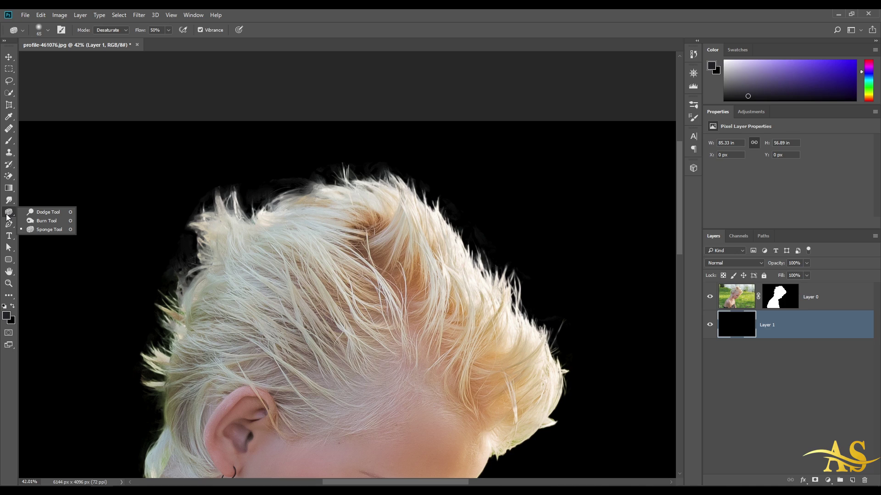
left_click(33, 215)
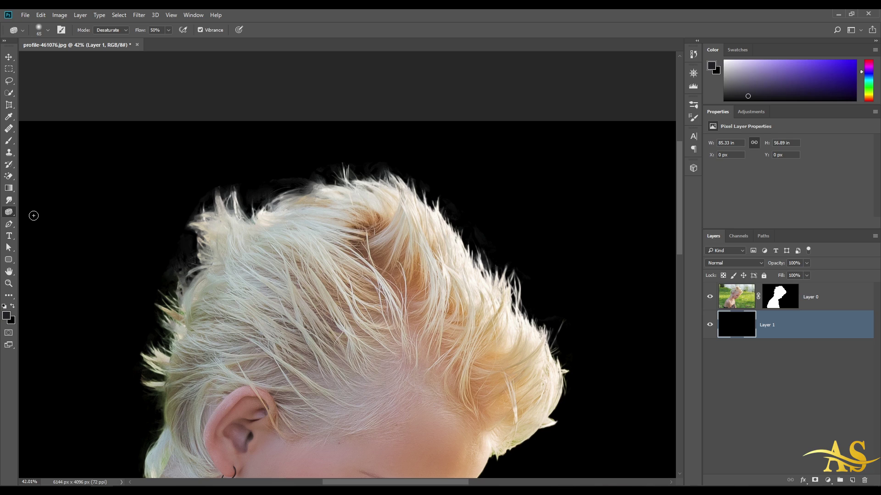
right_click(11, 213)
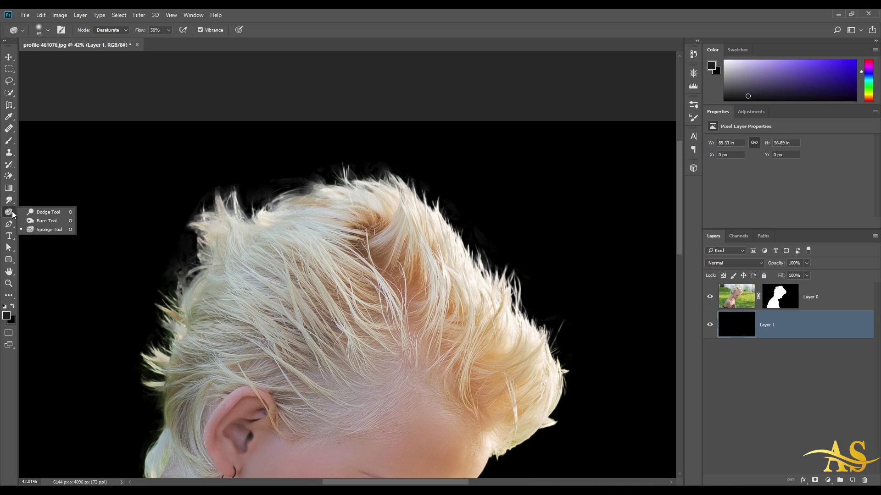
left_click(46, 212)
left_click_drag(248, 191, 277, 199)
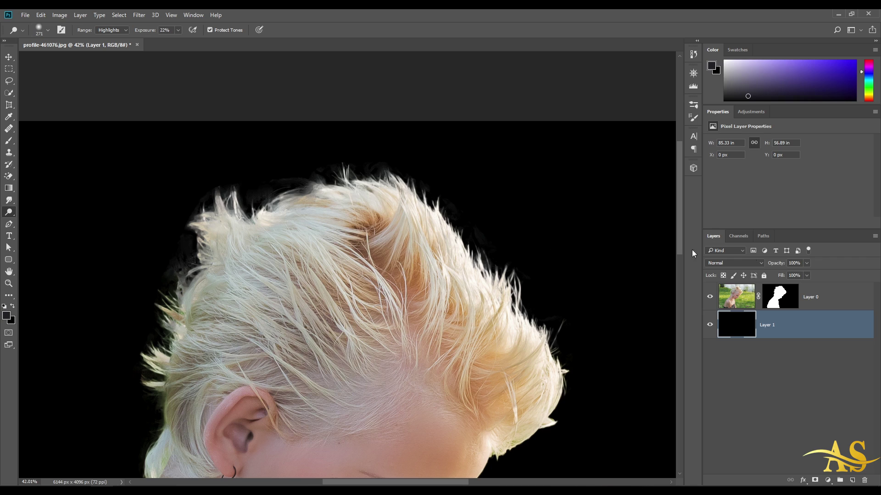
left_click(790, 302)
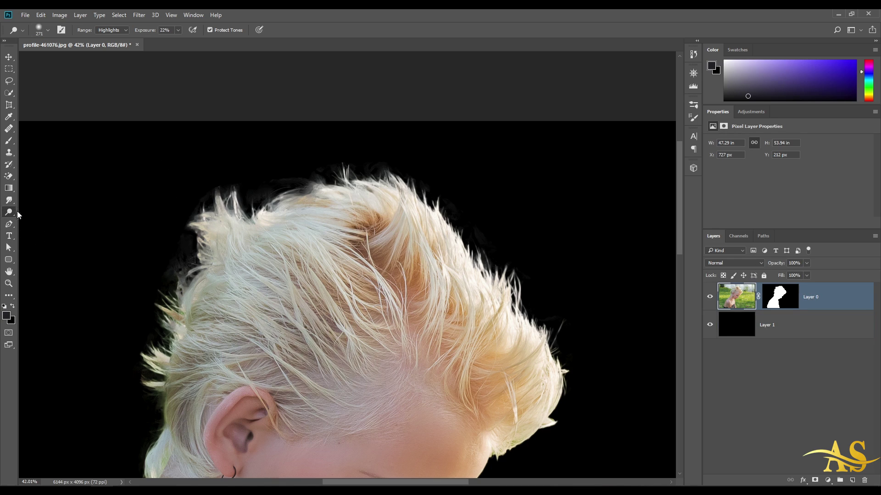
left_click(778, 293)
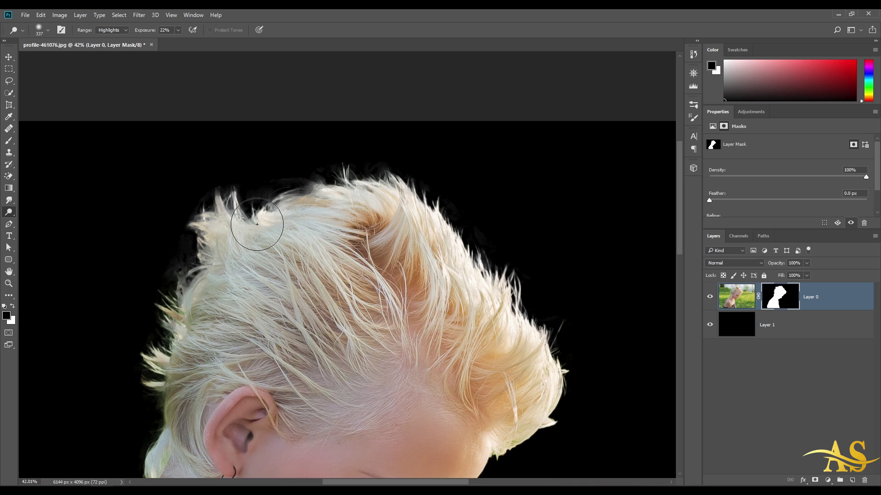
left_click(120, 31)
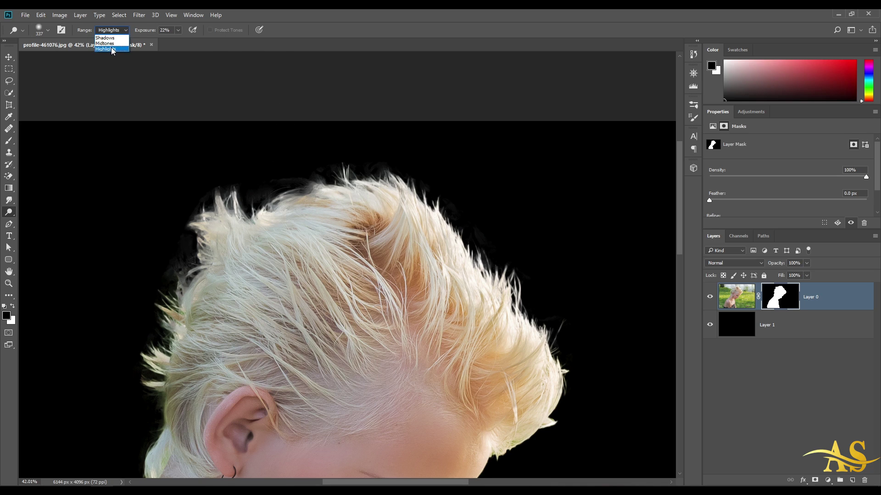
left_click(112, 49)
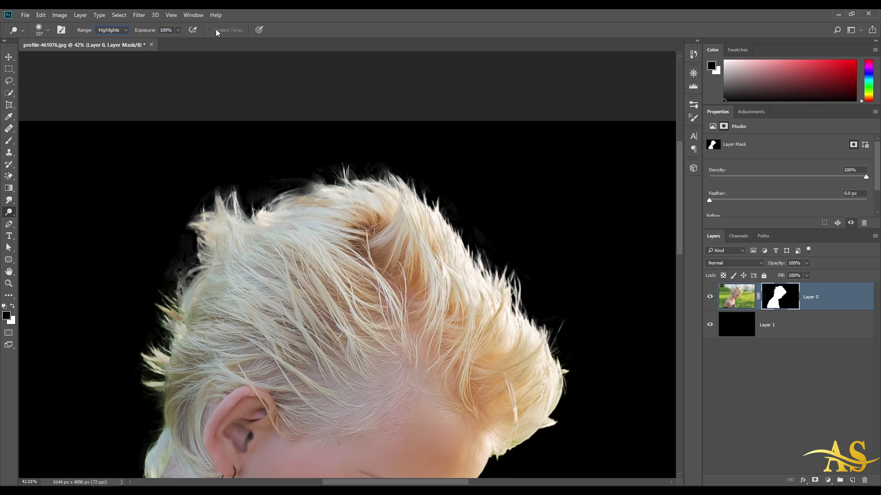
Try dodging the mask along the hair outline in the normal image view, and undo the strokes
mouse_move(226, 245)
left_mouse_down()
mouse_move(314, 173)
mouse_move(415, 188)
mouse_move(455, 253)
mouse_move(509, 292)
mouse_move(559, 356)
mouse_move(540, 394)
left_mouse_up()
mouse_move(216, 232)
left_mouse_down()
mouse_move(143, 354)
mouse_move(213, 251)
mouse_move(223, 210)
mouse_move(257, 282)
mouse_move(319, 199)
mouse_move(353, 197)
mouse_move(413, 197)
mouse_move(492, 304)
mouse_move(560, 334)
mouse_move(507, 349)
mouse_move(222, 230)
mouse_move(361, 193)
left_mouse_up()
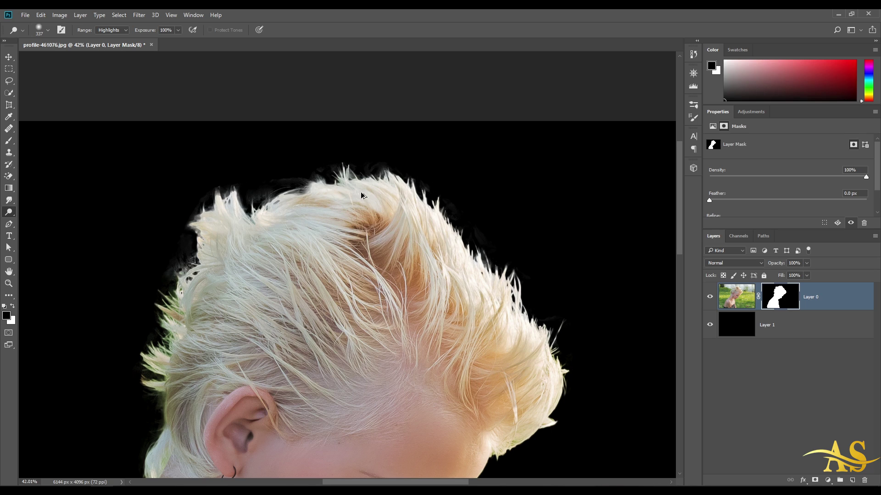
key("ctrl+alt+z")
key("ctrl+alt+z")
key("ctrl+alt+z")
key("ctrl+alt+z")
key("ctrl+alt+z")
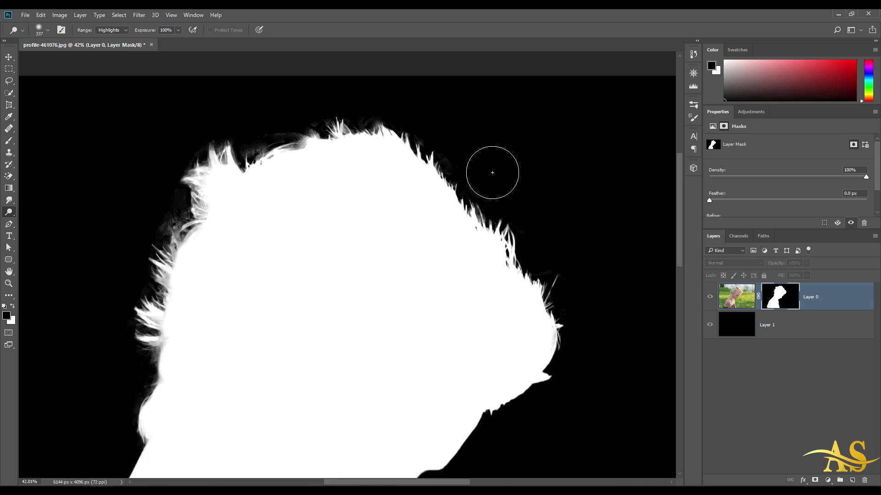
Dodge the hair outline in Layer 0's mask-only view with a brush of about 271 px, and return to the normal image view
left_click_drag(491, 169, 470, 170)
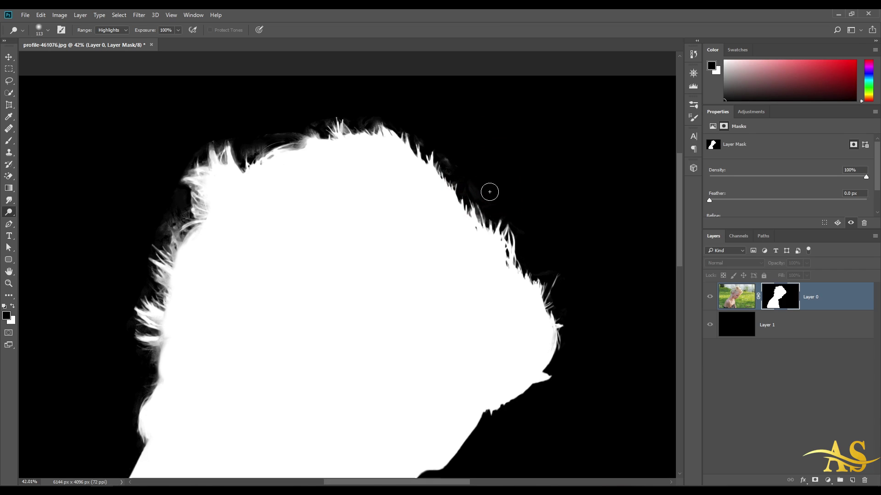
left_click_drag(382, 146, 398, 146)
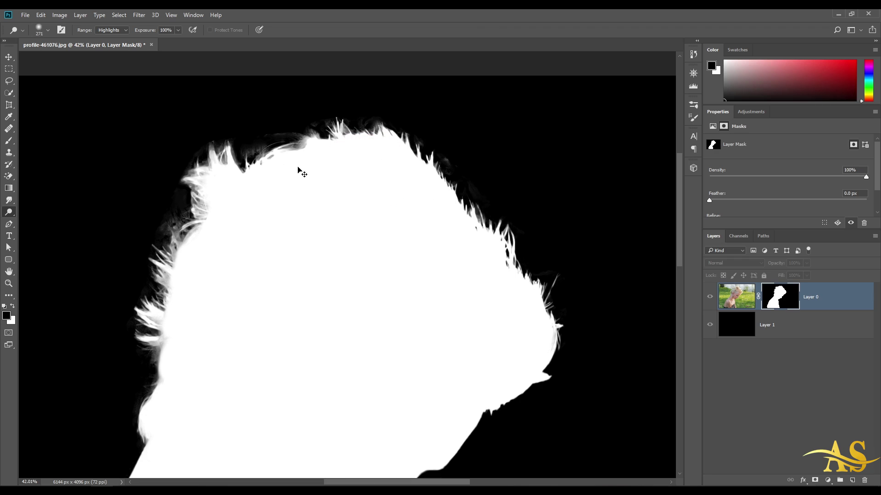
mouse_move(206, 224)
left_mouse_down()
mouse_move(167, 265)
mouse_move(171, 236)
mouse_move(165, 315)
mouse_move(170, 301)
mouse_move(170, 376)
mouse_move(199, 380)
mouse_move(188, 273)
left_mouse_up()
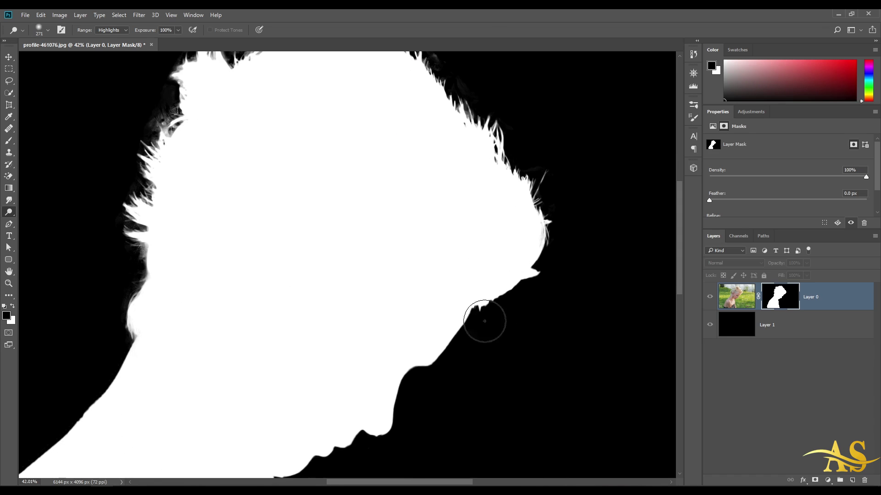
left_click_drag(485, 322, 423, 357)
left_click_drag(468, 301, 449, 349)
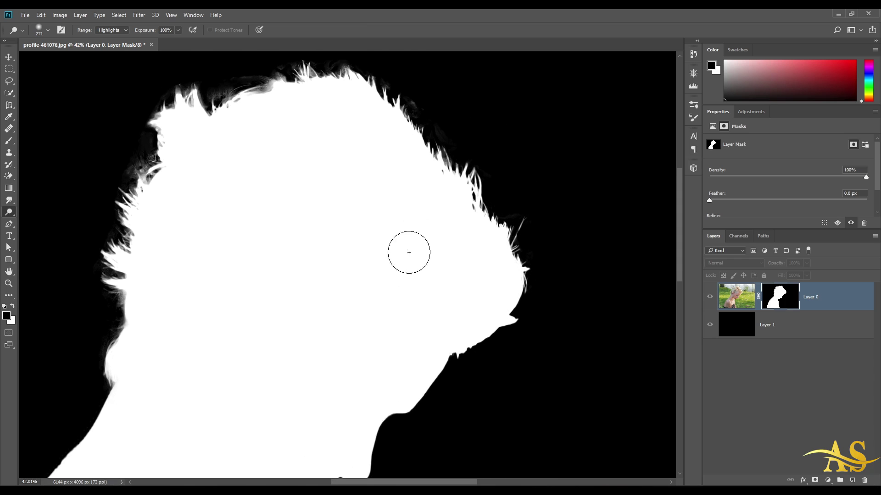
left_click_drag(414, 191, 439, 319)
left_click_drag(381, 179, 405, 175)
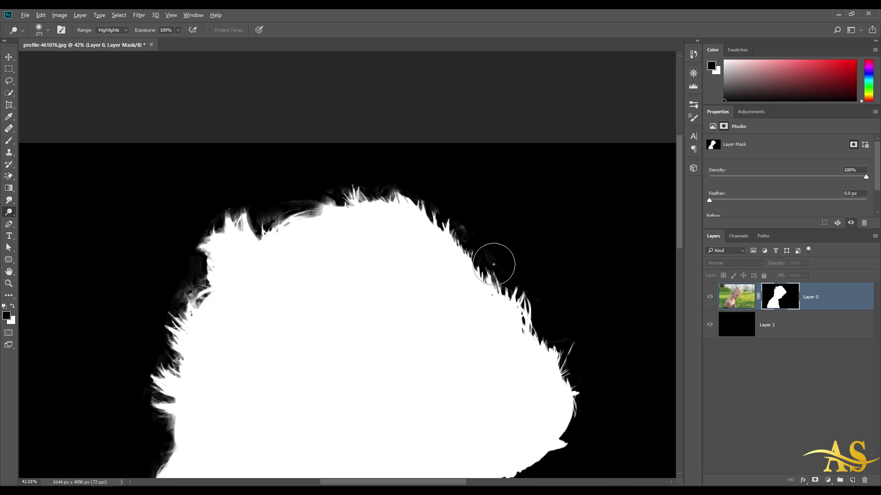
left_click(782, 304, "alt")
key("ctrl+0")
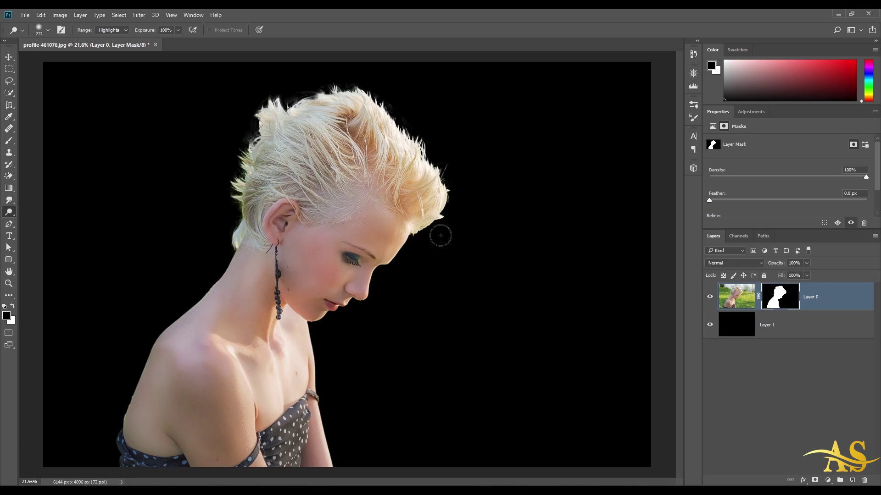
scroll(312, 91, "up", 3)
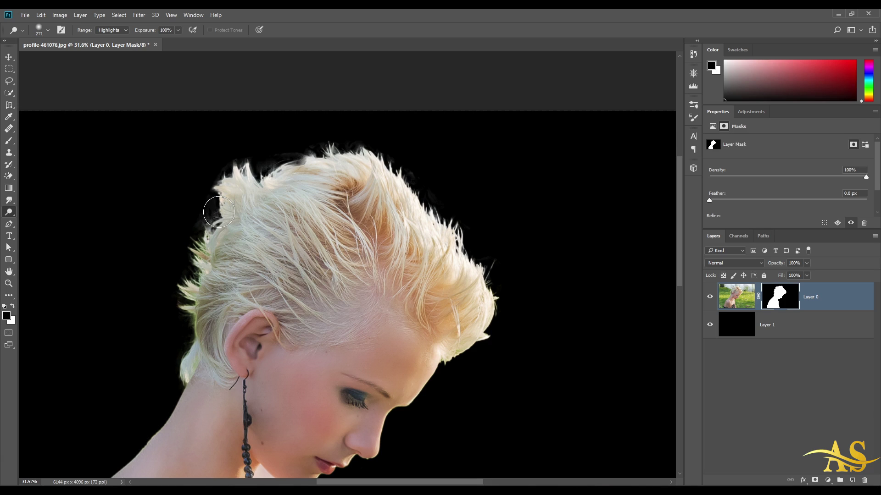
Burn Layer 0's mask around the hair outline using the Shadows range at 17% exposure
right_click(8, 212)
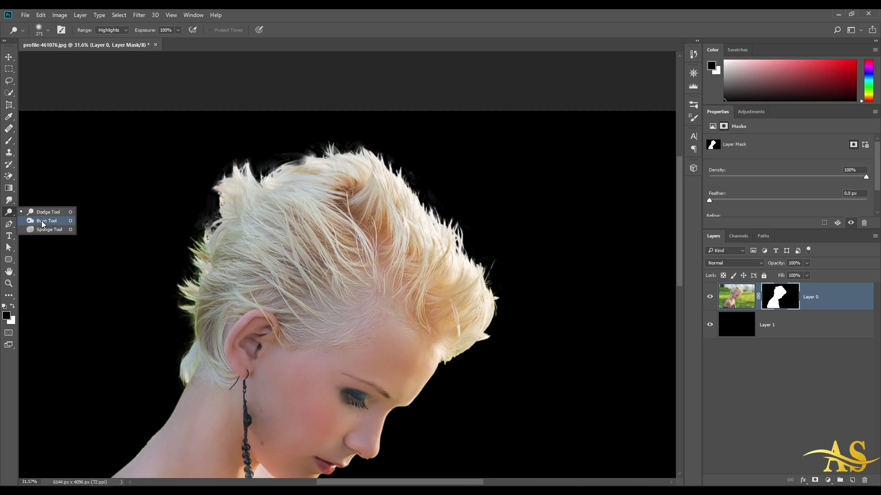
left_click(47, 220)
left_click_drag(150, 219, 179, 216)
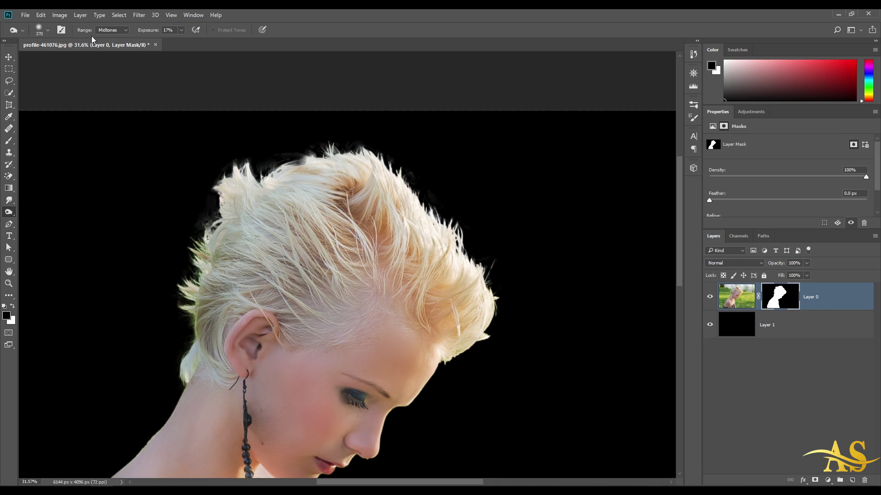
left_click(114, 32)
left_click(112, 37)
mouse_move(194, 202)
left_mouse_down()
mouse_move(214, 205)
mouse_move(202, 208)
mouse_move(218, 224)
mouse_move(194, 263)
mouse_move(214, 264)
mouse_move(204, 285)
mouse_move(184, 271)
mouse_move(170, 304)
mouse_move(180, 330)
mouse_move(203, 330)
left_mouse_up()
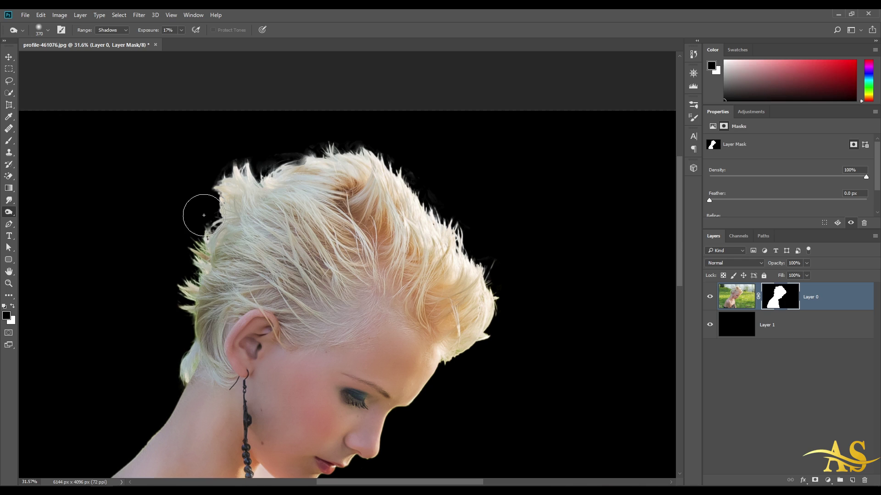
mouse_move(203, 215)
left_mouse_down()
mouse_move(222, 167)
mouse_move(336, 137)
mouse_move(363, 147)
mouse_move(431, 216)
mouse_move(499, 252)
mouse_move(497, 314)
left_mouse_up()
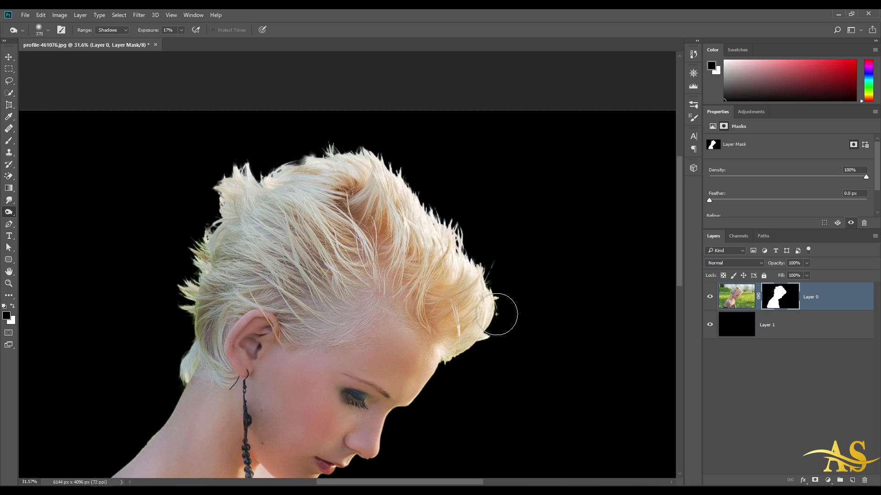
Inspect the hair edges up close and compare them with the original by disabling and re-enabling Layer 0's mask
scroll(247, 156, "up", 4)
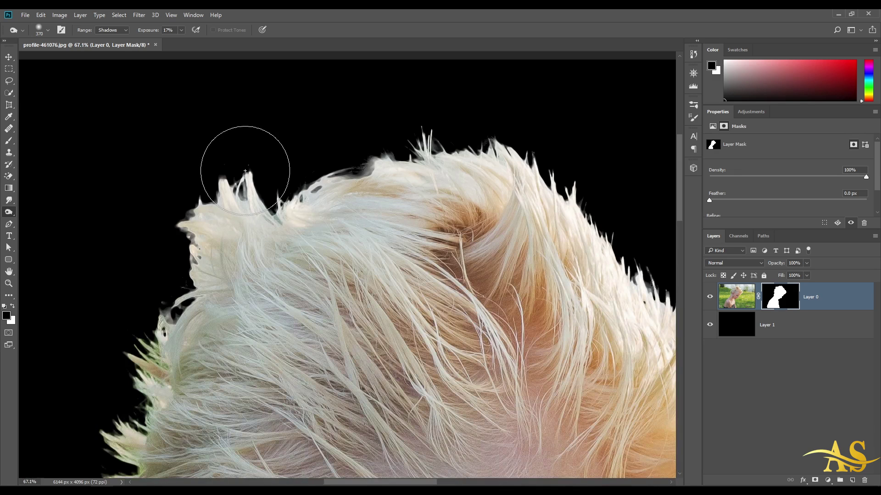
key("alt")
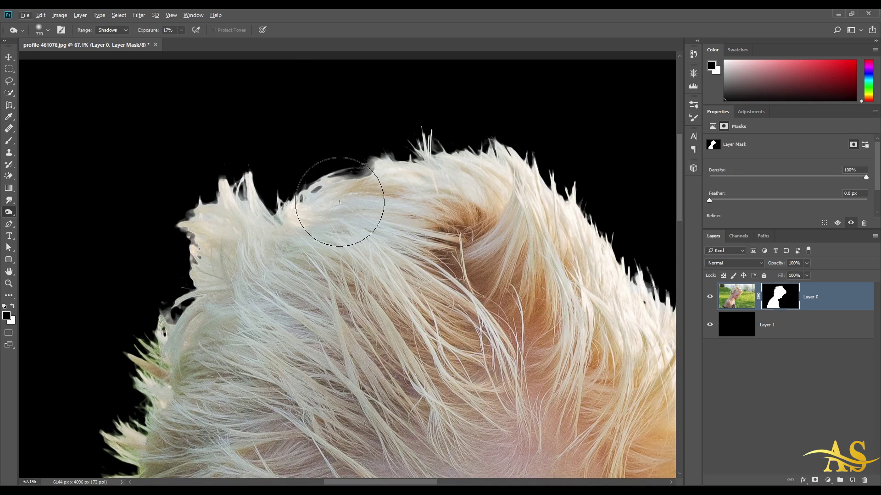
scroll(339, 201, "down", 2)
scroll(311, 196, "down", 2)
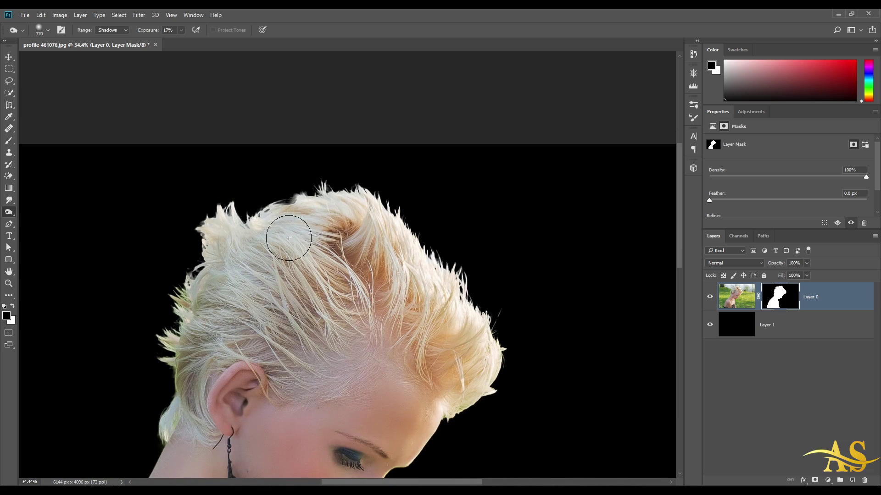
right_click(776, 290)
key("Escape")
scroll(335, 171, "up", 2)
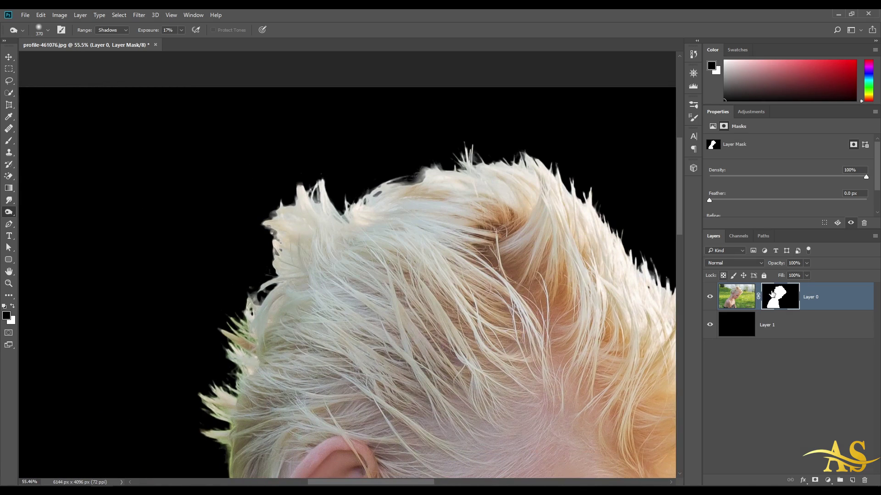
right_click(765, 294)
left_click(802, 296)
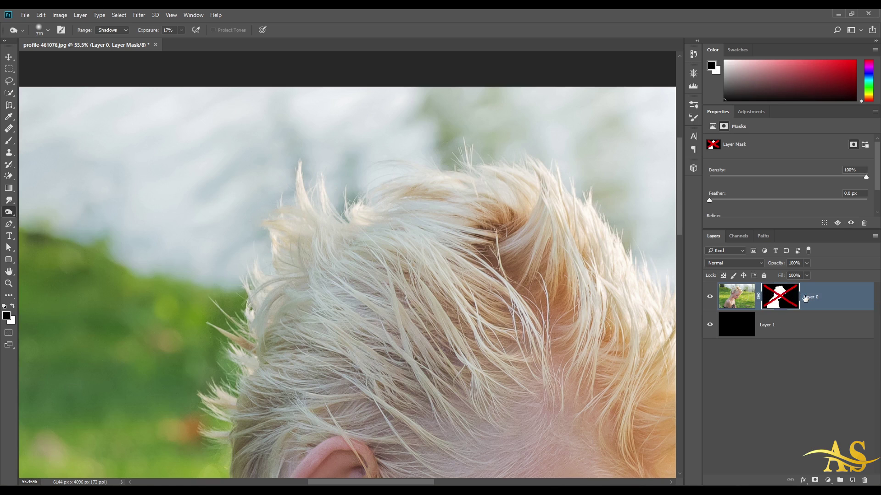
right_click(791, 298)
left_click(802, 299)
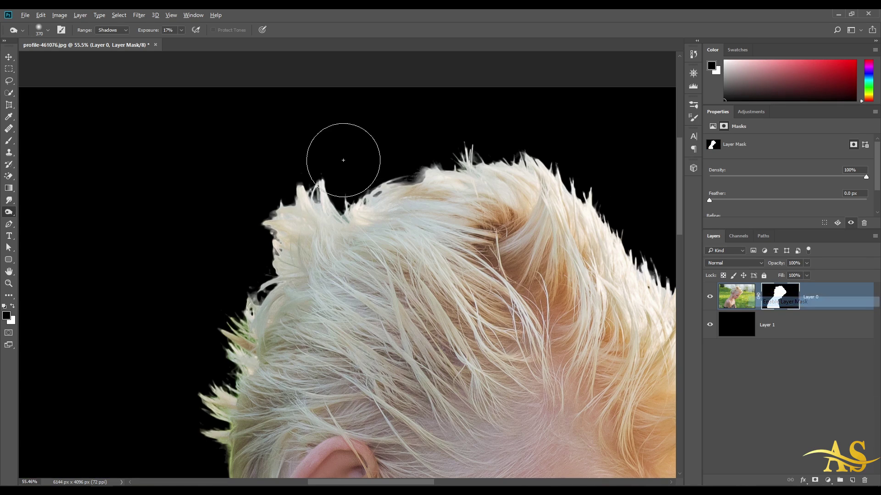
scroll(415, 175, "down", 1)
scroll(414, 244, "down", 2)
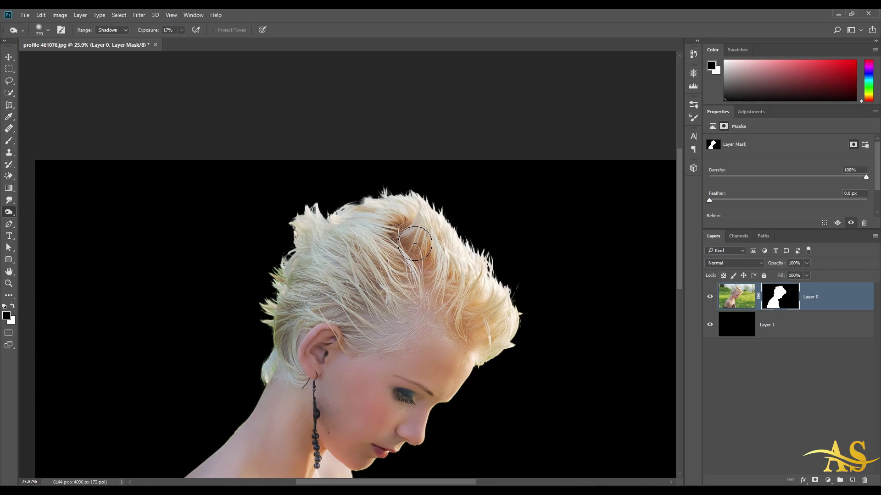
Paint Layer 0's mask white with the Brush tool below the chin to reveal the beads of the far earring
scroll(374, 458, "up", 5)
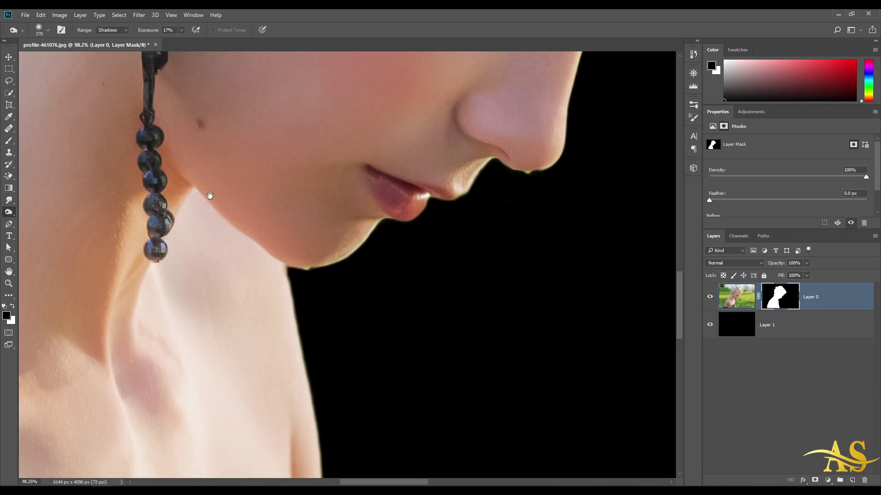
left_click_drag(219, 172, 295, 233)
key("b")
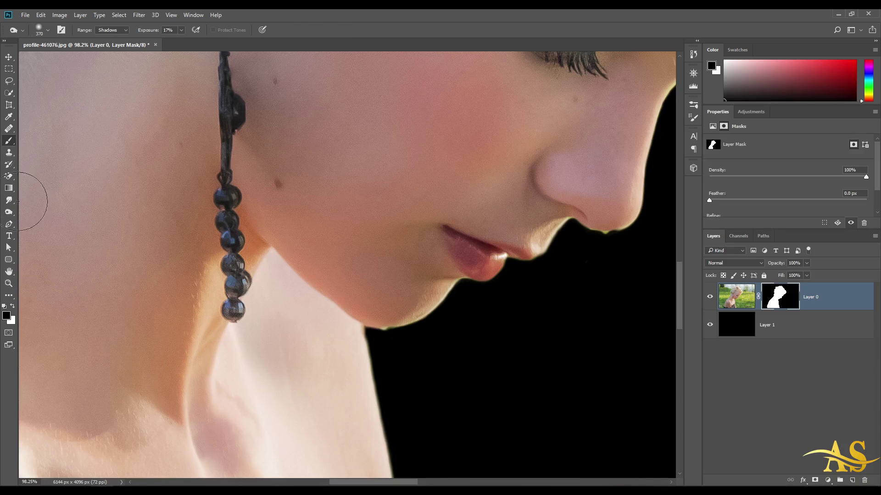
left_click_drag(402, 303, 307, 189)
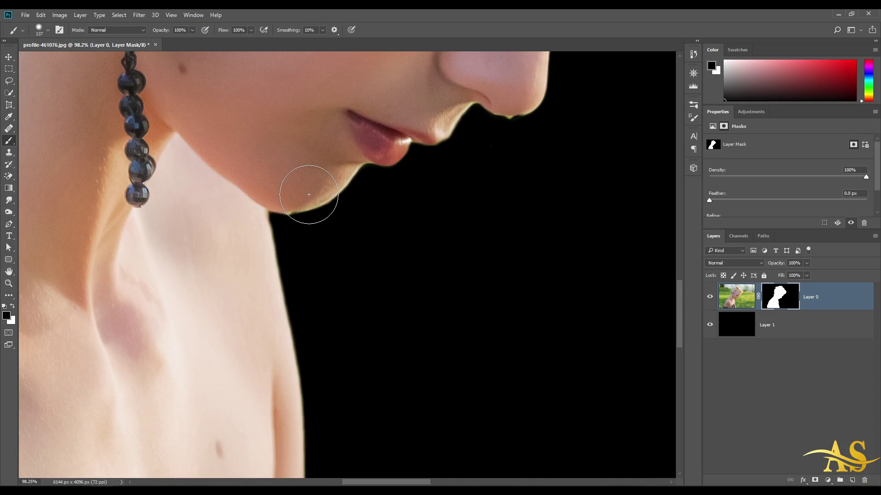
left_click(11, 307)
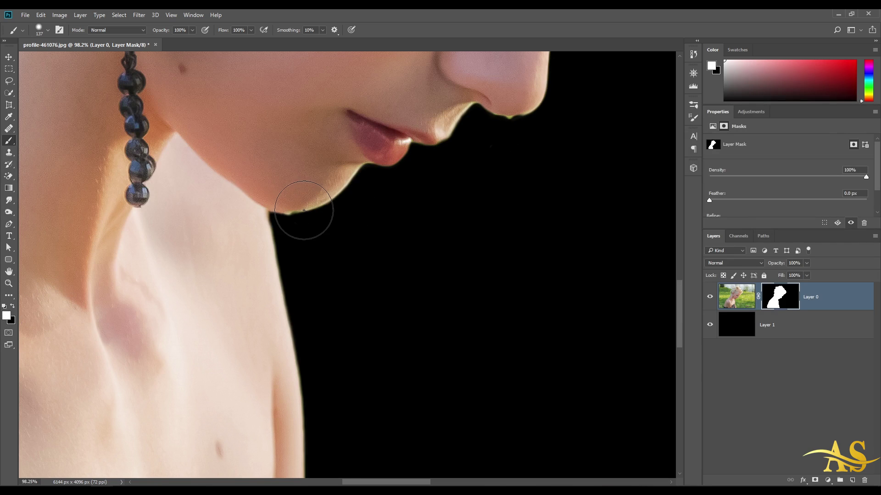
mouse_move(298, 212)
left_mouse_down()
mouse_move(302, 240)
mouse_move(335, 224)
mouse_move(323, 255)
mouse_move(310, 231)
mouse_move(318, 211)
mouse_move(287, 217)
mouse_move(350, 219)
left_mouse_up()
scroll(350, 220, "up", 2)
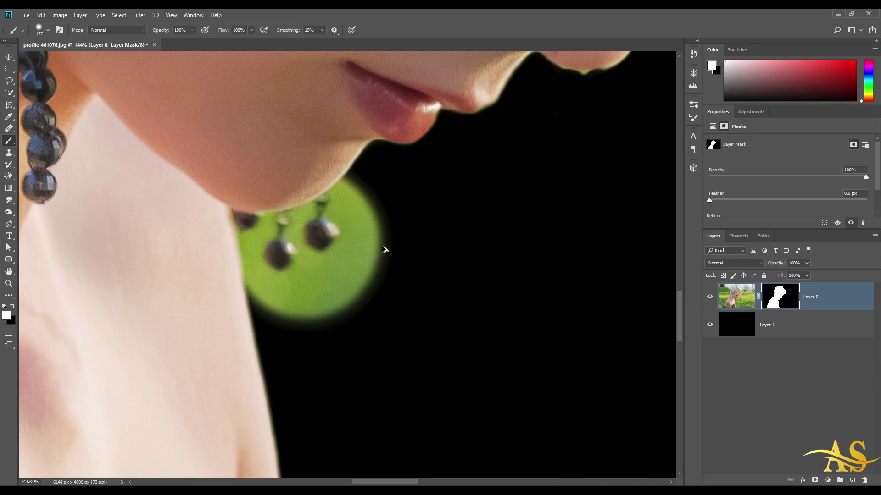
Paint the mask black with a 35 px, 95% hardness brush to hide the green background on the outer side of the earring beads
mouse_move(382, 246)
left_mouse_down()
mouse_move(365, 248)
mouse_move(363, 434)
mouse_move(353, 450)
mouse_move(341, 449)
left_mouse_up()
scroll(385, 258, "up", 3)
mouse_move(372, 233)
left_mouse_down()
mouse_move(385, 233)
mouse_move(372, 213)
mouse_move(372, 288)
mouse_move(390, 185)
mouse_move(348, 128)
mouse_move(324, 154)
mouse_move(340, 164)
left_mouse_up()
key("x")
scroll(348, 128, "up", 2)
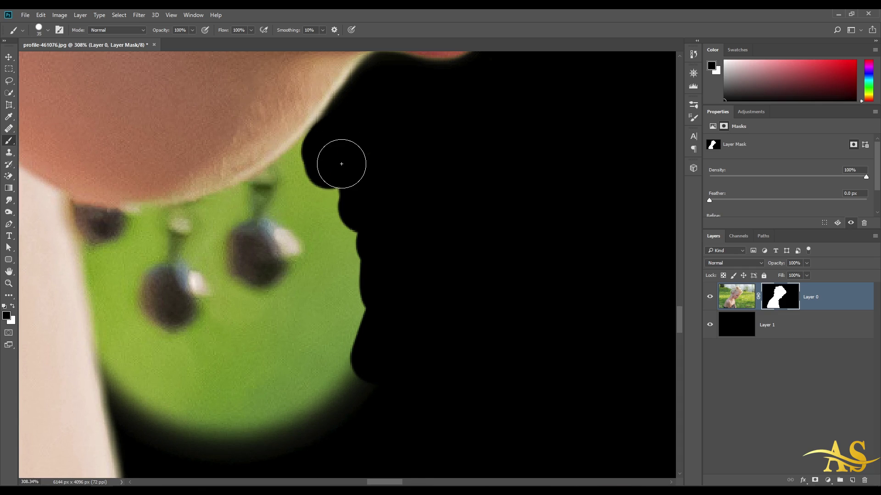
right_click(356, 152)
left_click(330, 167)
right_click(375, 174, "alt")
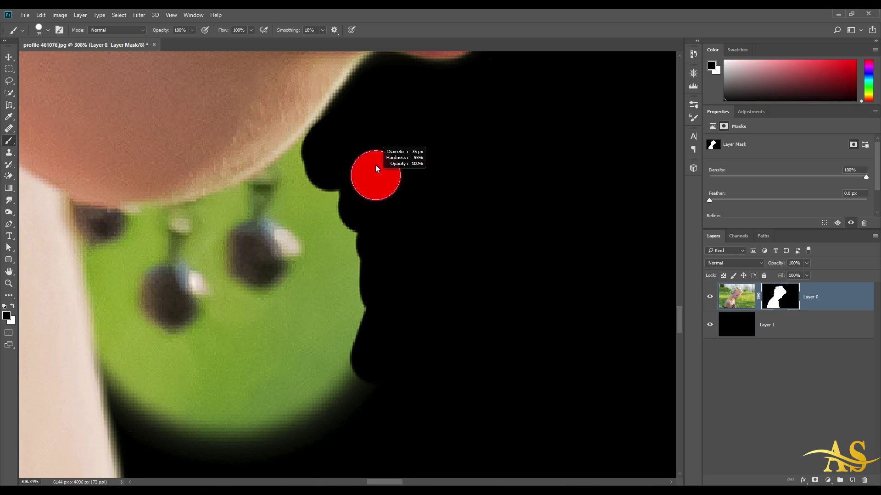
mouse_move(335, 151)
left_mouse_down()
mouse_move(322, 166)
mouse_move(323, 152)
mouse_move(303, 179)
mouse_move(342, 221)
mouse_move(351, 272)
mouse_move(342, 237)
mouse_move(308, 353)
mouse_move(317, 376)
left_mouse_up()
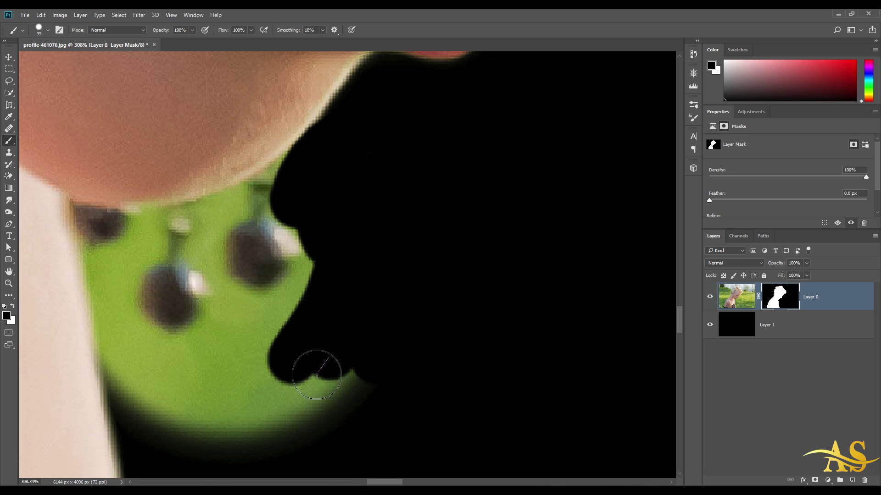
left_click_drag(317, 375, 363, 290)
Paint the mask black with smaller brushes between the neck and the beads and closely around each bead and its stem
right_click(212, 216, "alt")
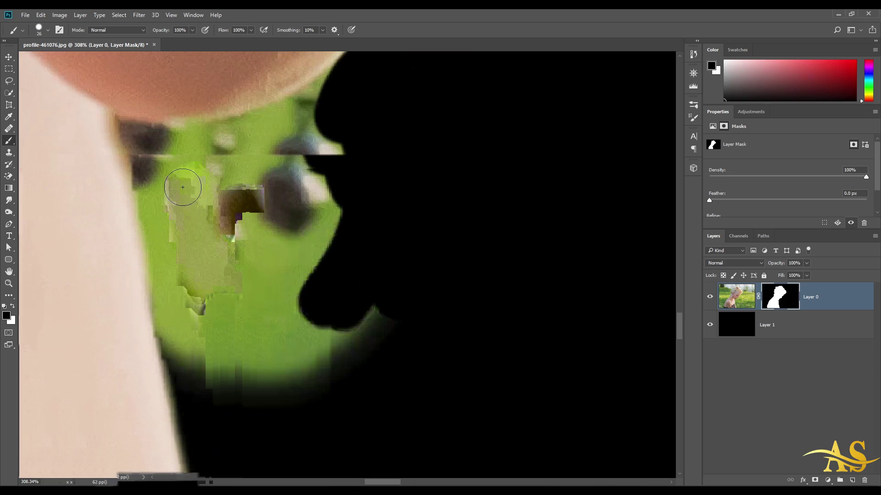
mouse_move(182, 187)
left_mouse_down()
mouse_move(199, 228)
mouse_move(211, 326)
left_mouse_up()
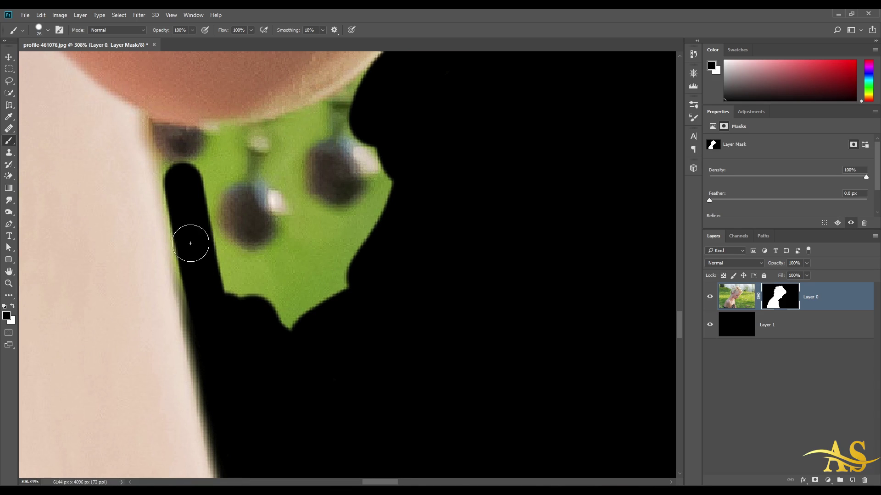
right_click(191, 205, "alt")
mouse_move(180, 181)
left_mouse_down()
mouse_move(200, 315)
mouse_move(215, 344)
mouse_move(204, 240)
mouse_move(247, 308)
mouse_move(228, 272)
mouse_move(288, 267)
mouse_move(313, 242)
mouse_move(260, 311)
mouse_move(300, 305)
mouse_move(381, 254)
mouse_move(309, 269)
mouse_move(258, 343)
left_mouse_up()
scroll(356, 215, "up", 5)
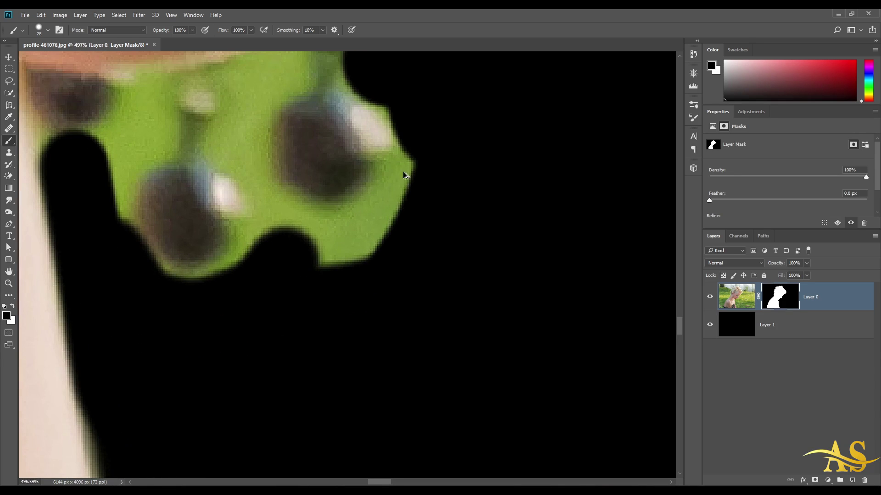
mouse_move(410, 102)
left_mouse_down()
mouse_move(422, 132)
mouse_move(405, 217)
mouse_move(419, 182)
mouse_move(382, 226)
mouse_move(327, 244)
mouse_move(290, 239)
mouse_move(261, 194)
mouse_move(249, 114)
mouse_move(261, 276)
mouse_move(296, 185)
mouse_move(246, 207)
mouse_move(223, 277)
mouse_move(250, 310)
mouse_move(256, 368)
mouse_move(243, 392)
mouse_move(177, 413)
mouse_move(154, 406)
mouse_move(132, 383)
mouse_move(118, 345)
mouse_move(126, 313)
mouse_move(162, 259)
mouse_move(161, 228)
mouse_move(141, 225)
mouse_move(129, 265)
mouse_move(94, 288)
mouse_move(143, 238)
mouse_move(142, 226)
mouse_move(102, 264)
mouse_move(143, 243)
mouse_move(259, 283)
mouse_move(280, 220)
mouse_move(261, 278)
mouse_move(269, 320)
mouse_move(302, 345)
mouse_move(346, 347)
mouse_move(377, 335)
mouse_move(403, 303)
mouse_move(405, 247)
mouse_move(369, 199)
left_mouse_up()
scroll(395, 168, "down", 9)
scroll(280, 258, "up", 11)
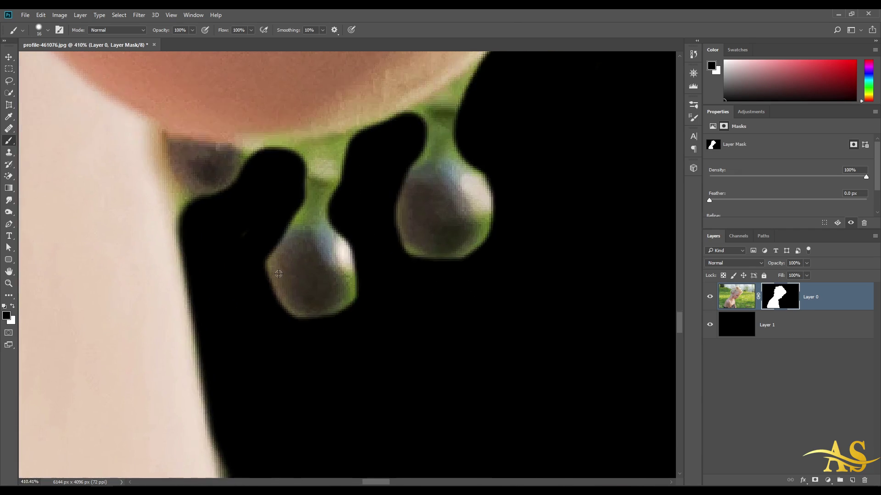
Restore the edge of the lowest earring bead with a 16 px white brush on the mask, and switch the foreground back to black
scroll(292, 255, "down", 3)
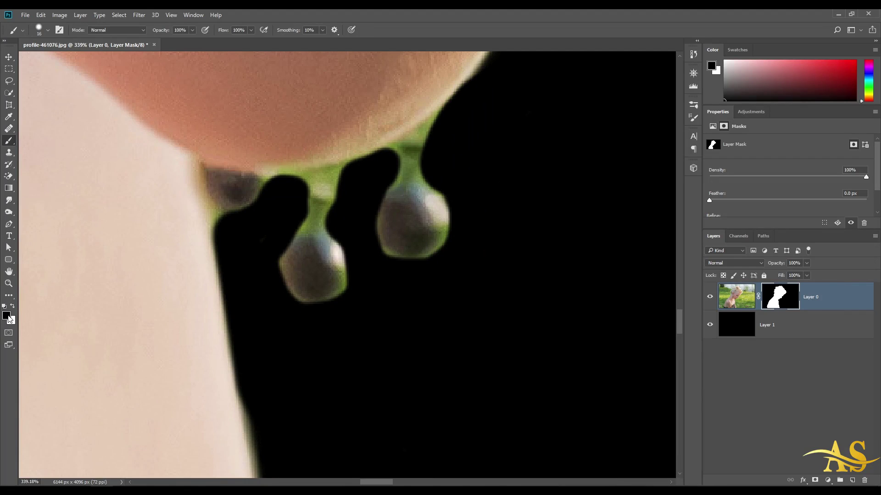
left_click(12, 307)
mouse_move(297, 249)
left_mouse_down()
mouse_move(302, 283)
mouse_move(328, 287)
mouse_move(325, 253)
left_mouse_up()
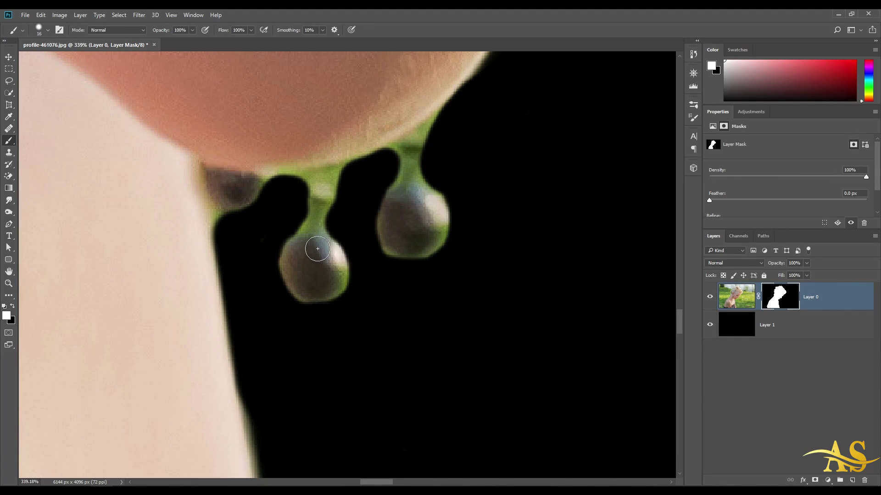
left_click(12, 306)
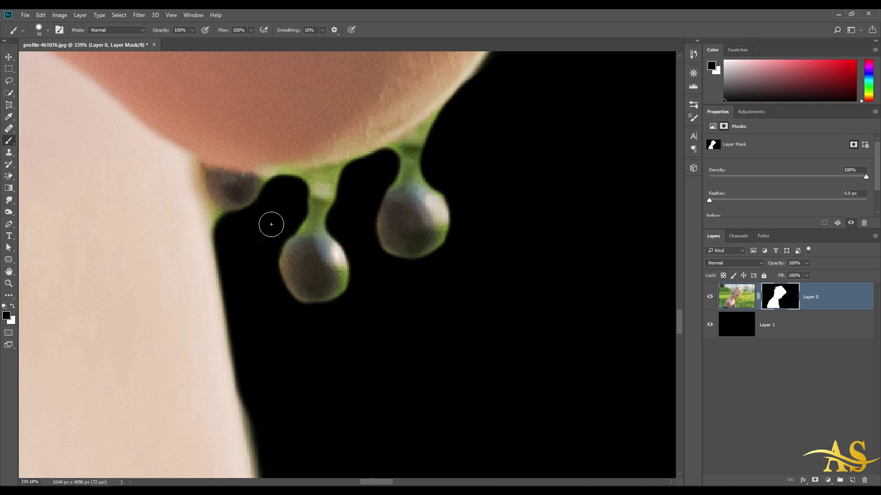
Paint the mask black with the 16 px brush under the nose tip to hide the yellow-green fringe and the stray speck below
scroll(294, 212, "down", 10)
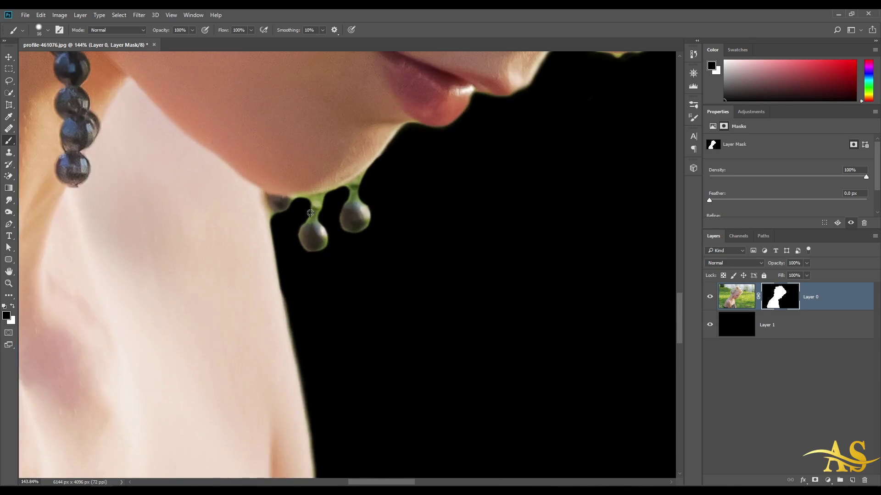
scroll(311, 215, "down", 2)
scroll(325, 202, "up", 10)
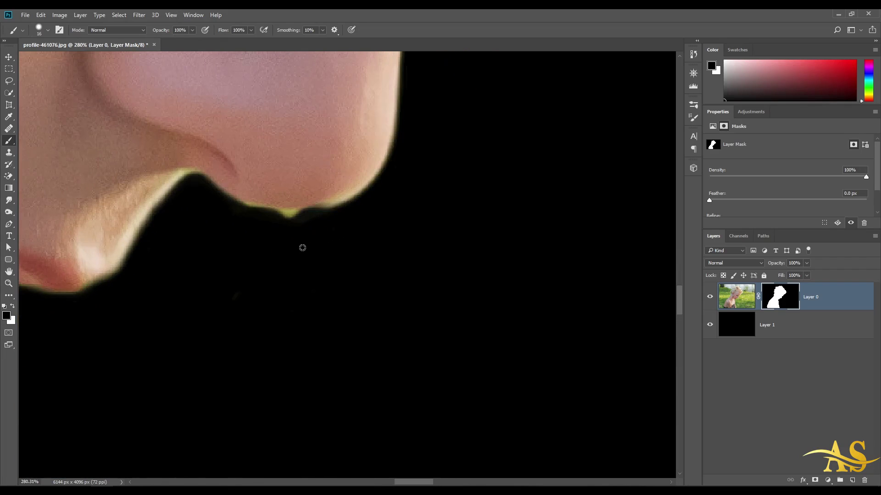
mouse_move(230, 212)
left_mouse_down()
mouse_move(308, 220)
mouse_move(374, 203)
left_mouse_up()
left_click_drag(303, 224, 417, 183)
left_click_drag(228, 294, 238, 297)
left_click_drag(177, 274, 446, 266)
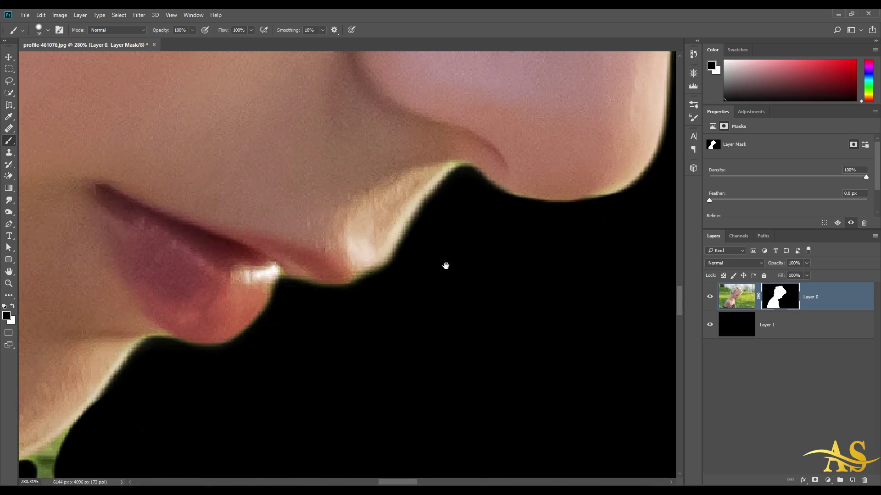
Switch the foreground to white and paint the mask along the edge of the upper lip to restore it
key("x")
mouse_move(374, 252)
left_mouse_down()
mouse_move(347, 271)
mouse_move(367, 248)
mouse_move(328, 266)
mouse_move(278, 264)
left_mouse_up()
scroll(342, 252, "down", 10)
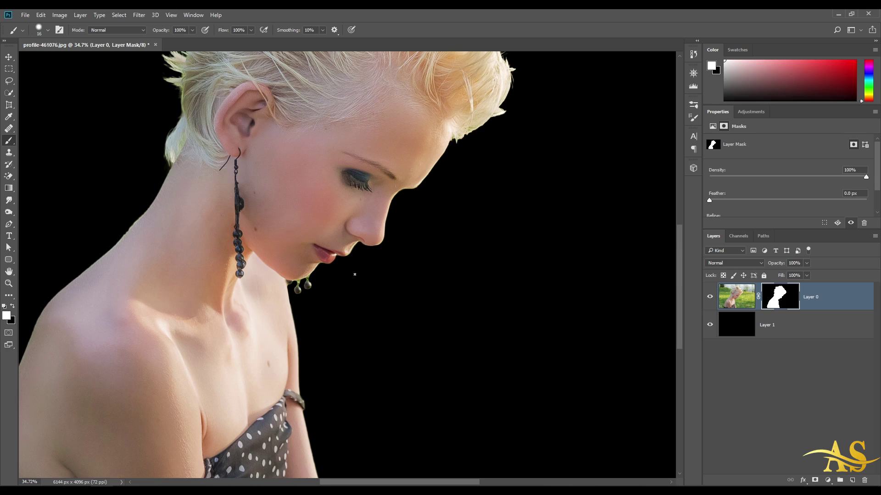
scroll(354, 274, "down", 2)
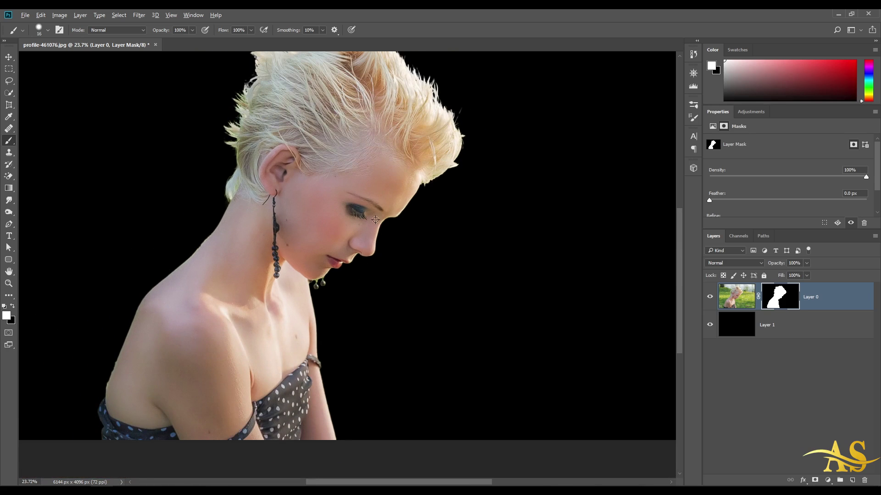
Paint the mask white with a 3 px brush in straight strokes along the stray front hair strand, and touch up the hair edge above it
scroll(375, 220, "up", 1)
scroll(352, 325, "up", 2)
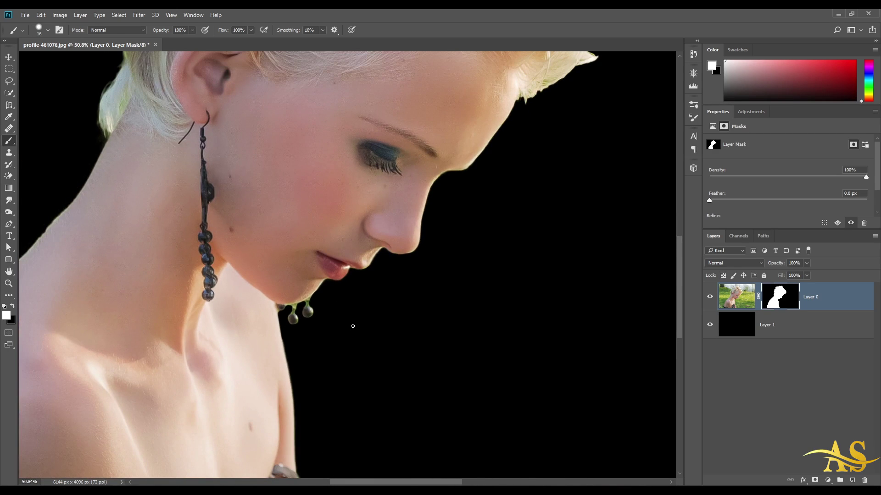
left_click_drag(406, 229, 350, 380)
left_click_drag(464, 242, 422, 354)
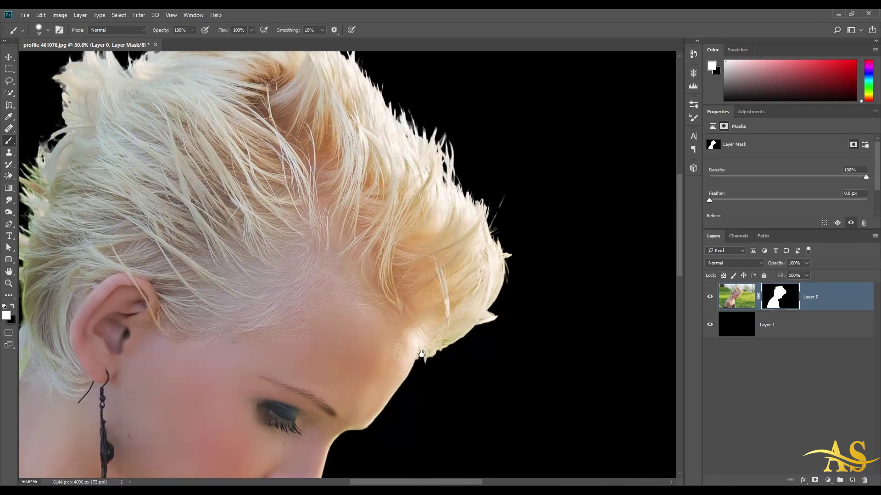
left_click_drag(458, 264, 456, 335)
scroll(500, 296, "up", 3)
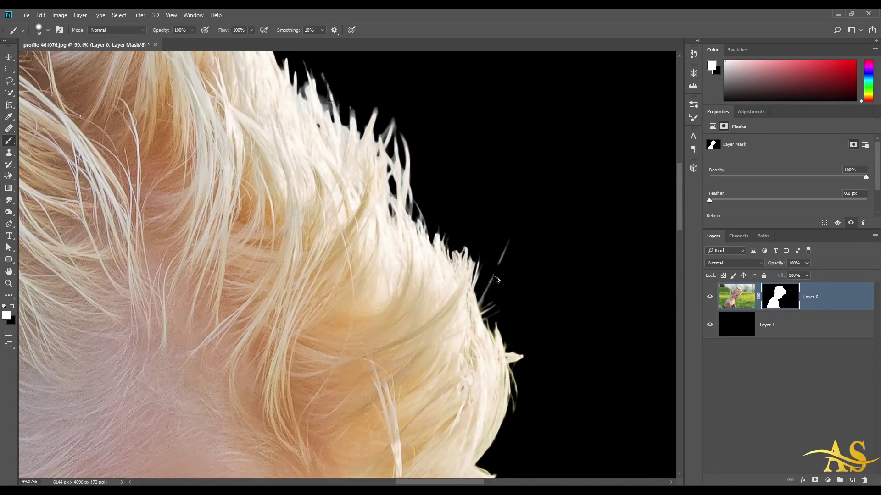
mouse_move(495, 277)
left_mouse_down()
mouse_move(486, 277)
mouse_move(496, 274)
mouse_move(498, 251)
mouse_move(448, 370)
mouse_move(470, 384)
mouse_move(488, 376)
left_mouse_up()
scroll(502, 262, "up", 3)
left_click(468, 316, "shift")
key("ctrl+z")
left_click(463, 326, "shift")
left_click(453, 350, "shift")
scroll(477, 367, "down", 5)
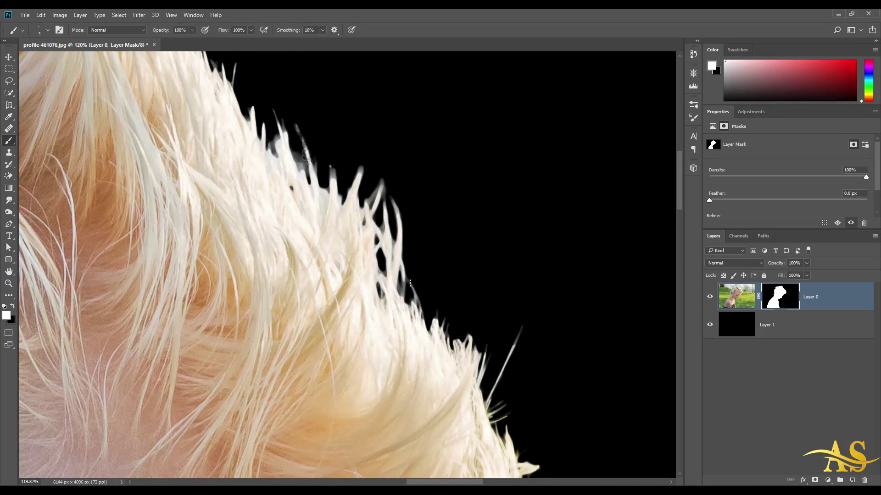
mouse_move(399, 303)
left_mouse_down()
mouse_move(402, 289)
mouse_move(403, 296)
left_mouse_up()
Paint the mask black with the 3 px brush over the speckled remnants between the upper hair tips, and switch the foreground back to white
mouse_move(338, 243)
left_mouse_down()
mouse_move(403, 385)
mouse_move(403, 405)
left_mouse_up()
scroll(350, 292, "up", 3)
key("x")
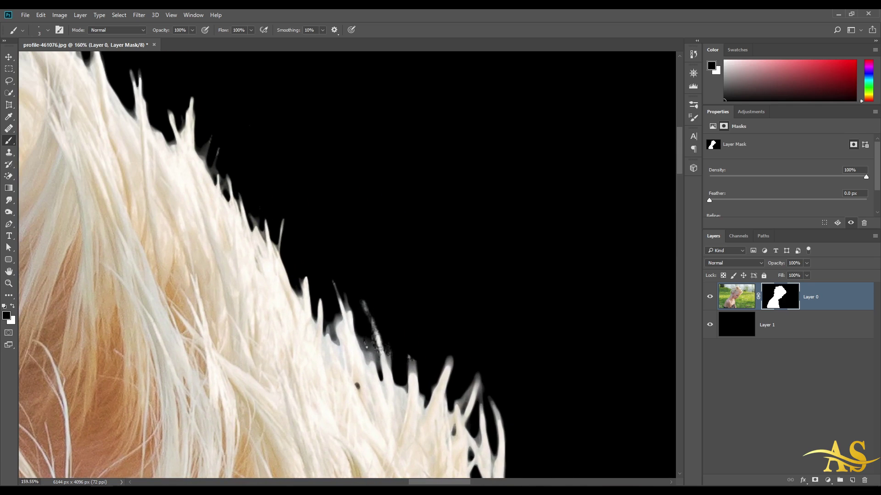
mouse_move(367, 348)
left_mouse_down()
mouse_move(363, 338)
mouse_move(367, 358)
mouse_move(375, 354)
mouse_move(365, 302)
mouse_move(386, 361)
left_mouse_up()
key("x")
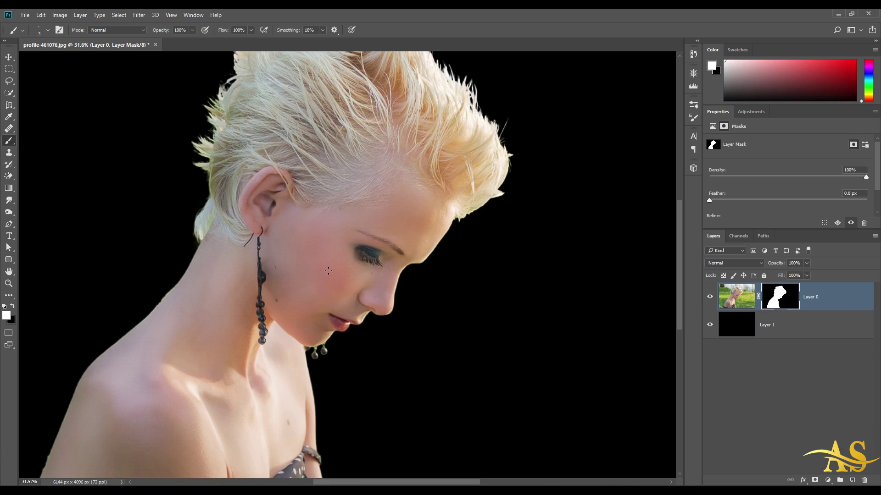
scroll(505, 276, "down", 4)
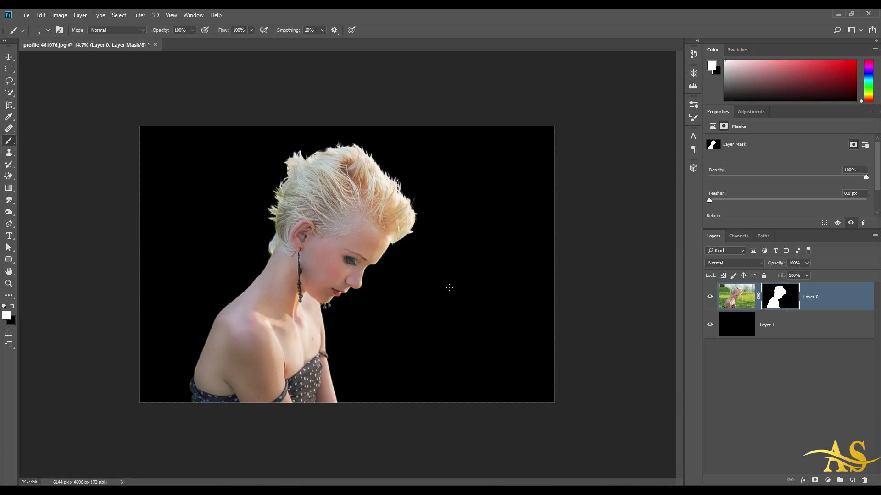